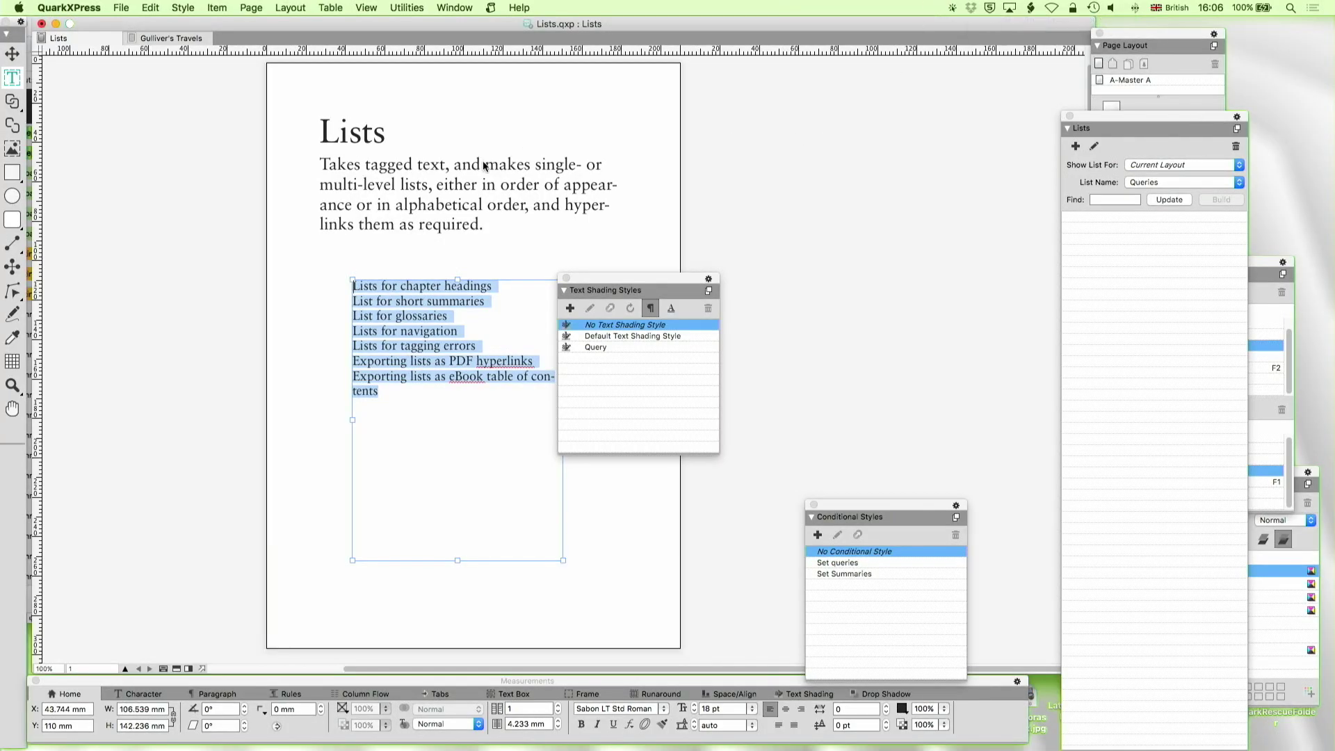
Widen the list topics text box to 127.839 mm so the eBook table of contents line fits
scroll(541, 170, "up", 3)
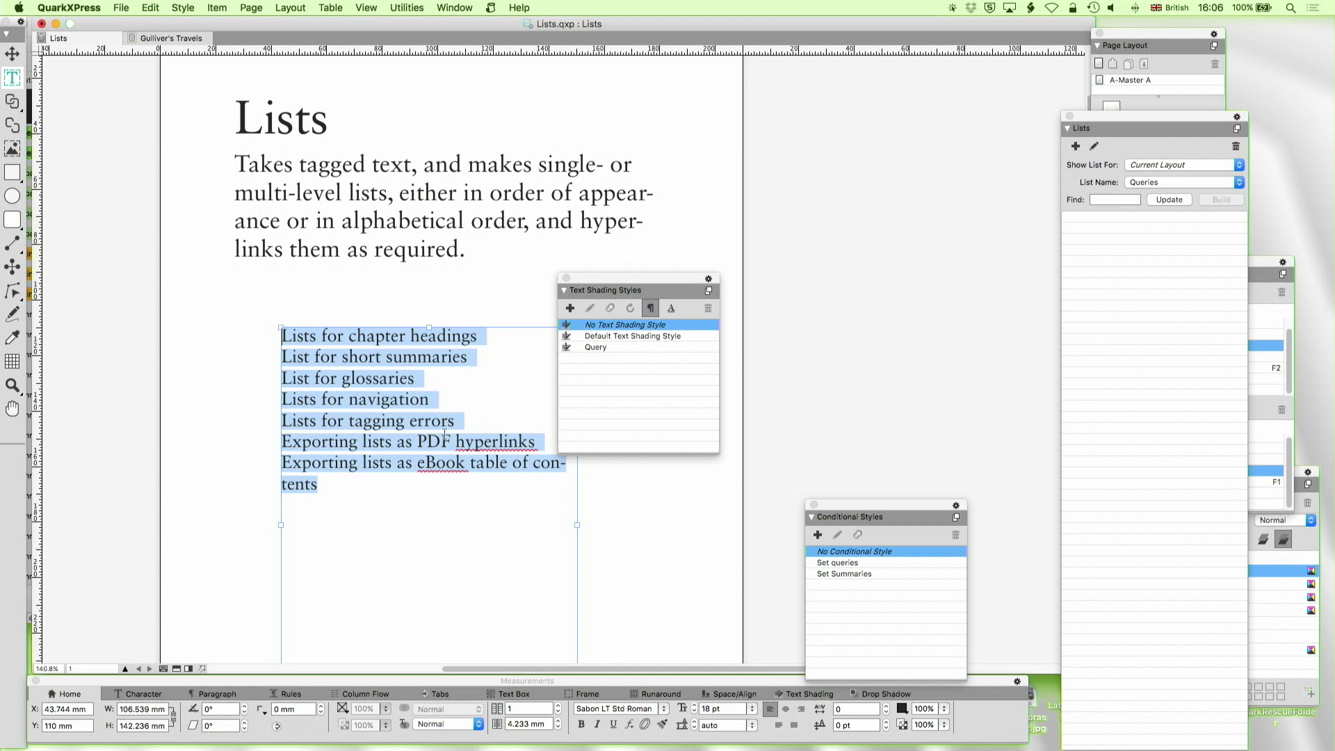
left_click_drag(605, 291, 762, 292)
left_click_drag(579, 528, 636, 527)
left_click(462, 379)
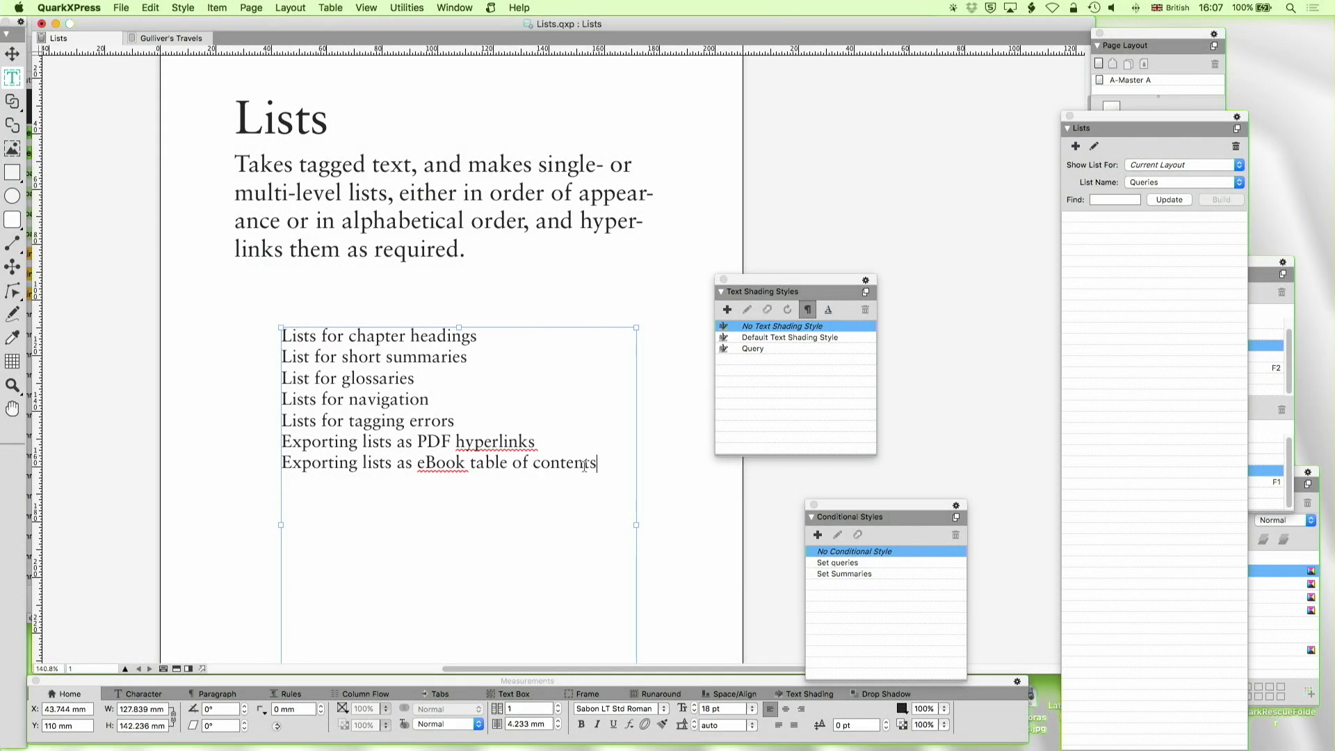
Switch to the Gulliver's Travels layout and scroll to page 2
left_click(171, 38)
scroll(368, 178, "down", 5)
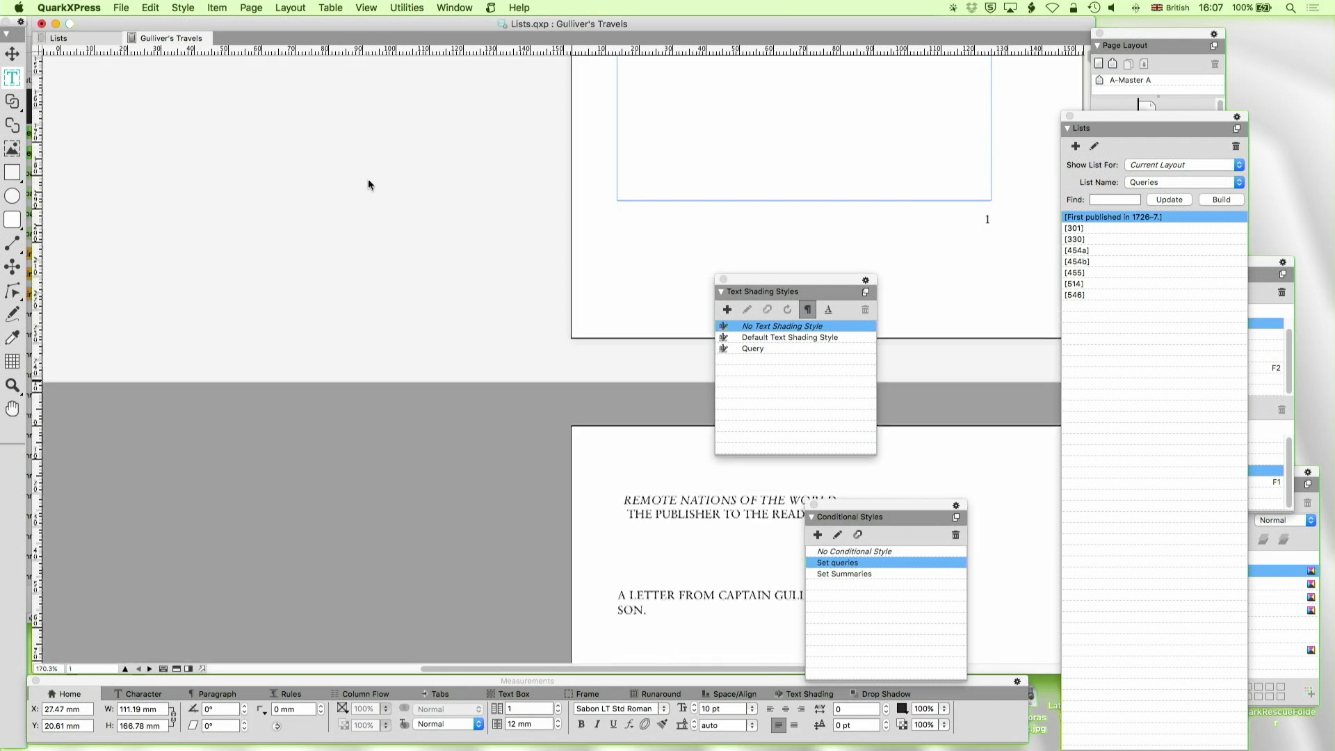
scroll(368, 184, "up", 8)
scroll(369, 185, "right", 3)
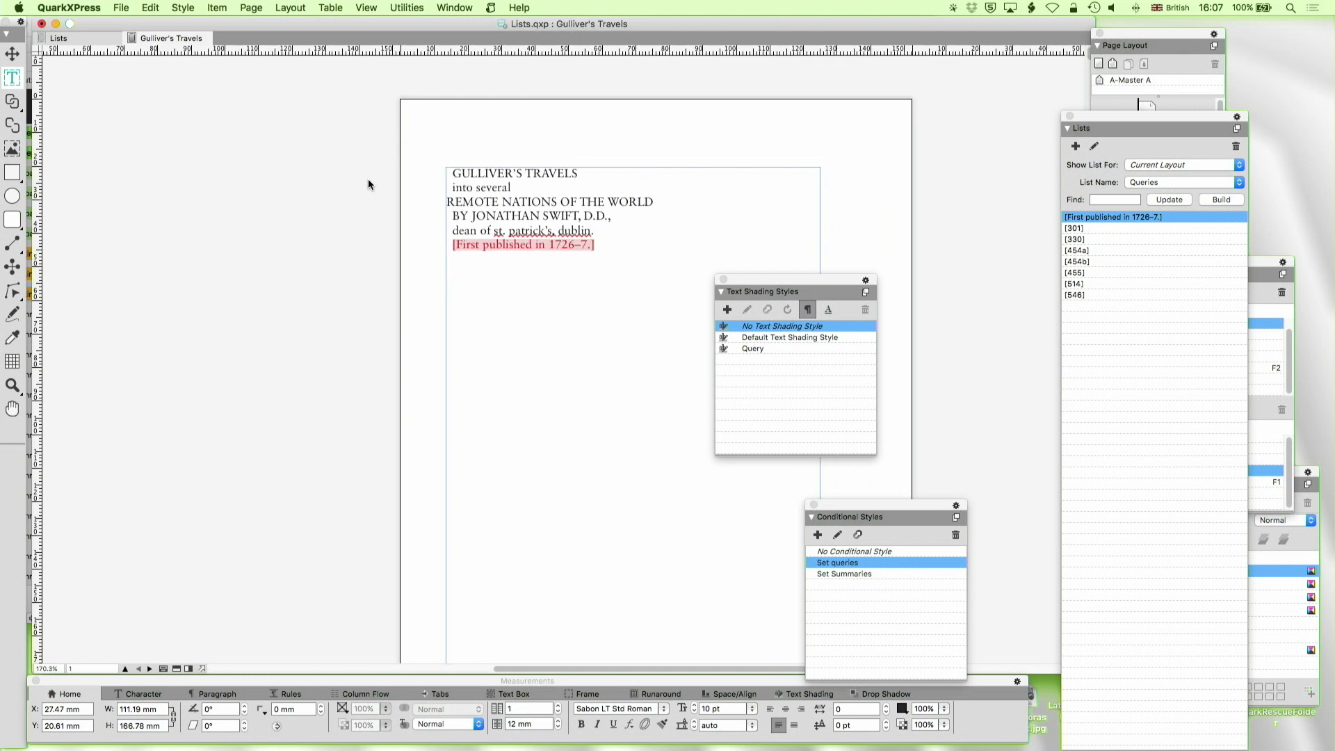
scroll(369, 182, "down", 10)
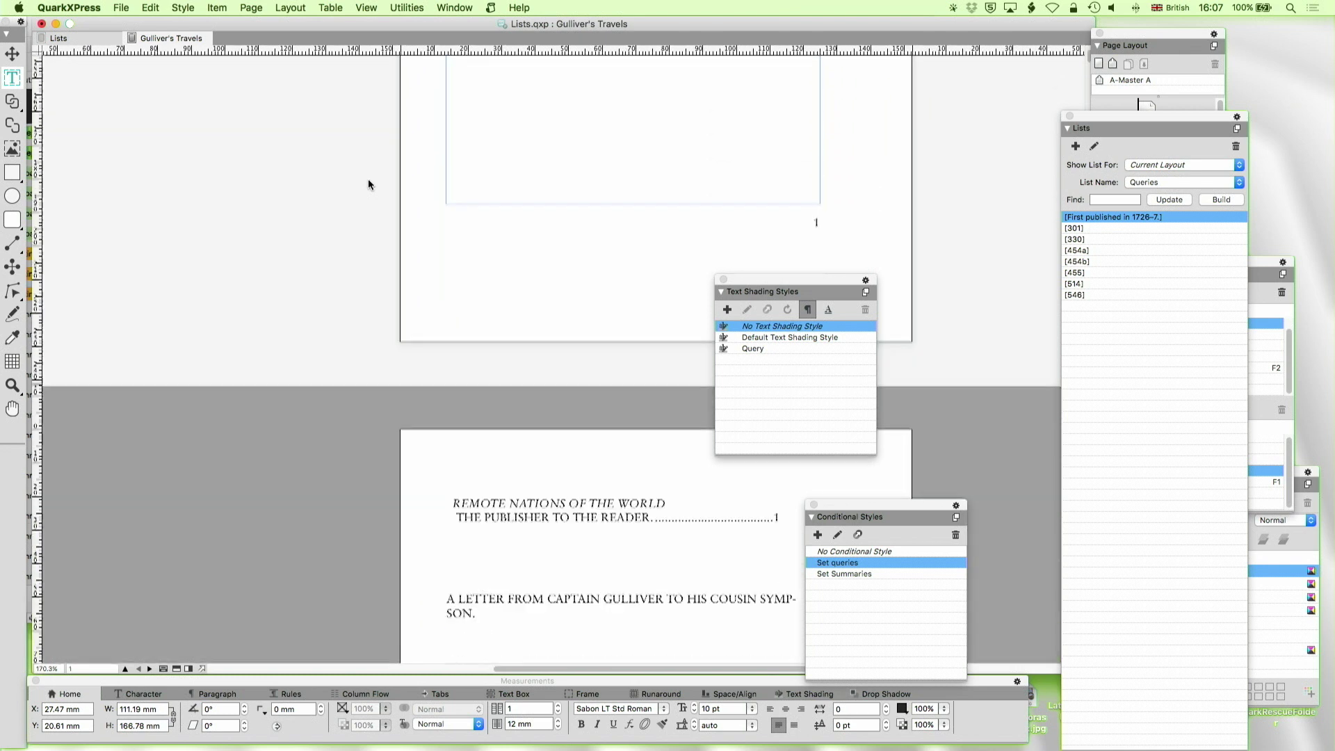
scroll(368, 182, "up", 10)
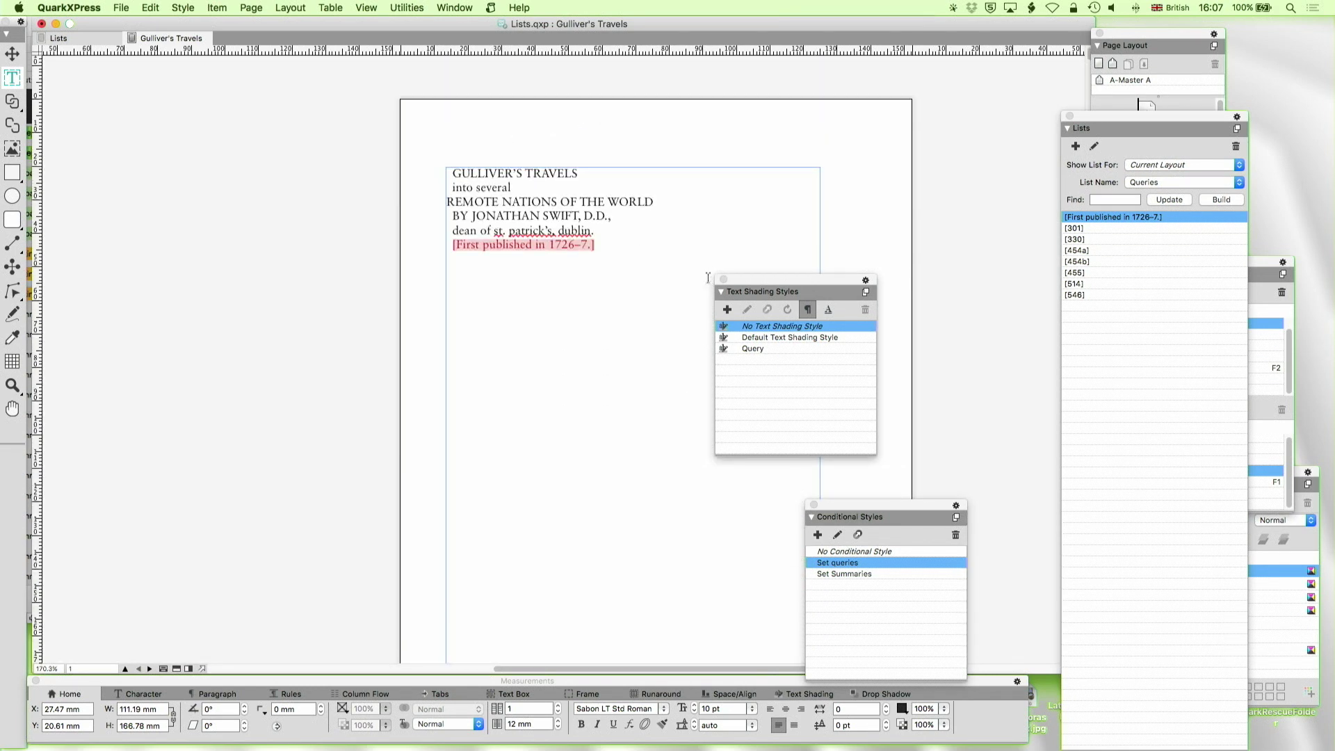
scroll(594, 427, "down", 5)
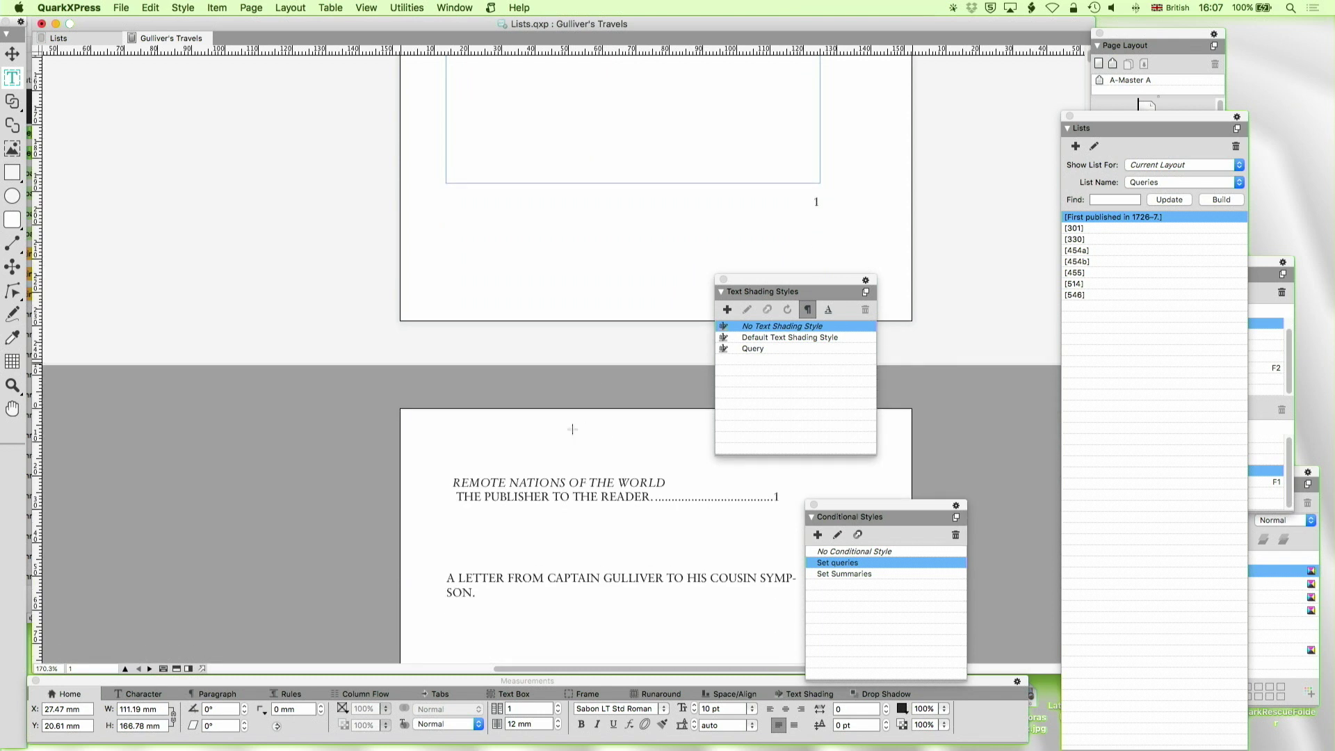
Delete all the old contents text from page 2's text box
left_click(572, 487)
key("super+a")
key("BackSpace")
scroll(571, 487, "down", 10)
scroll(572, 487, "down", 15)
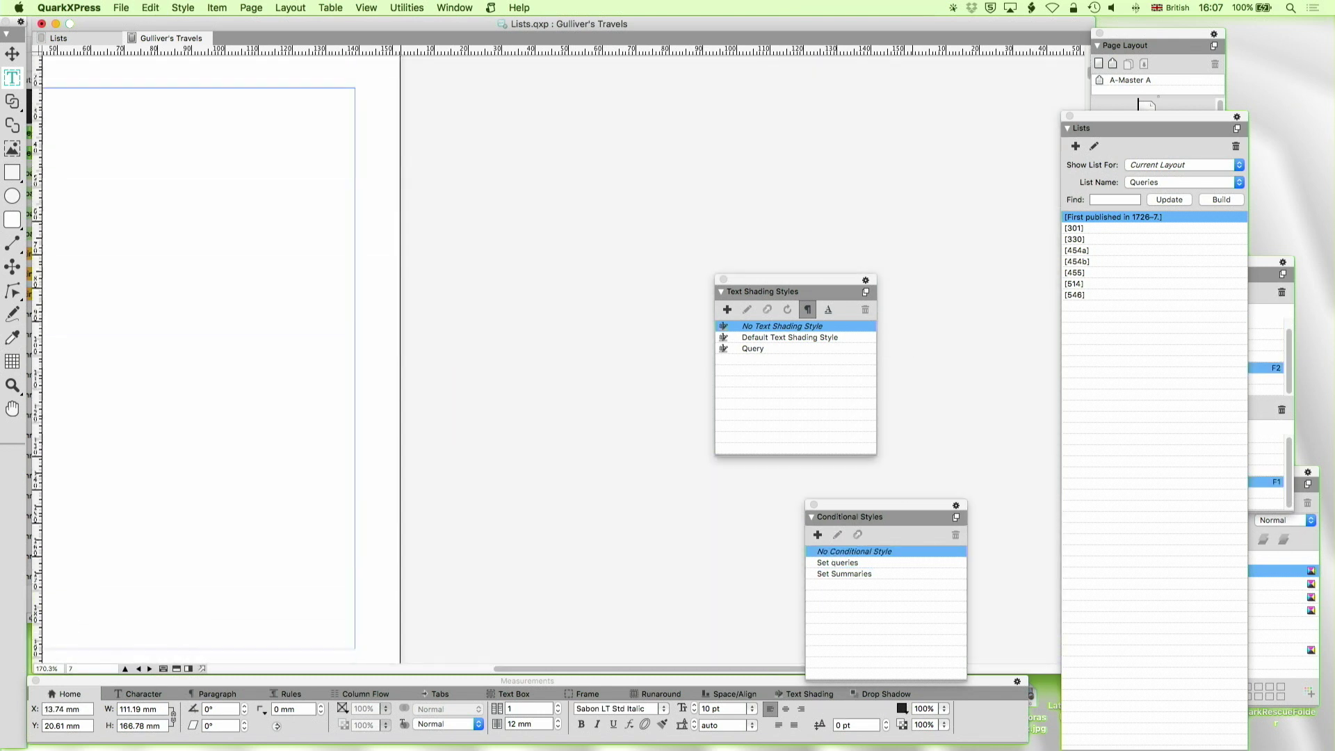
scroll(470, 346, "up", 5)
scroll(470, 346, "left", 3)
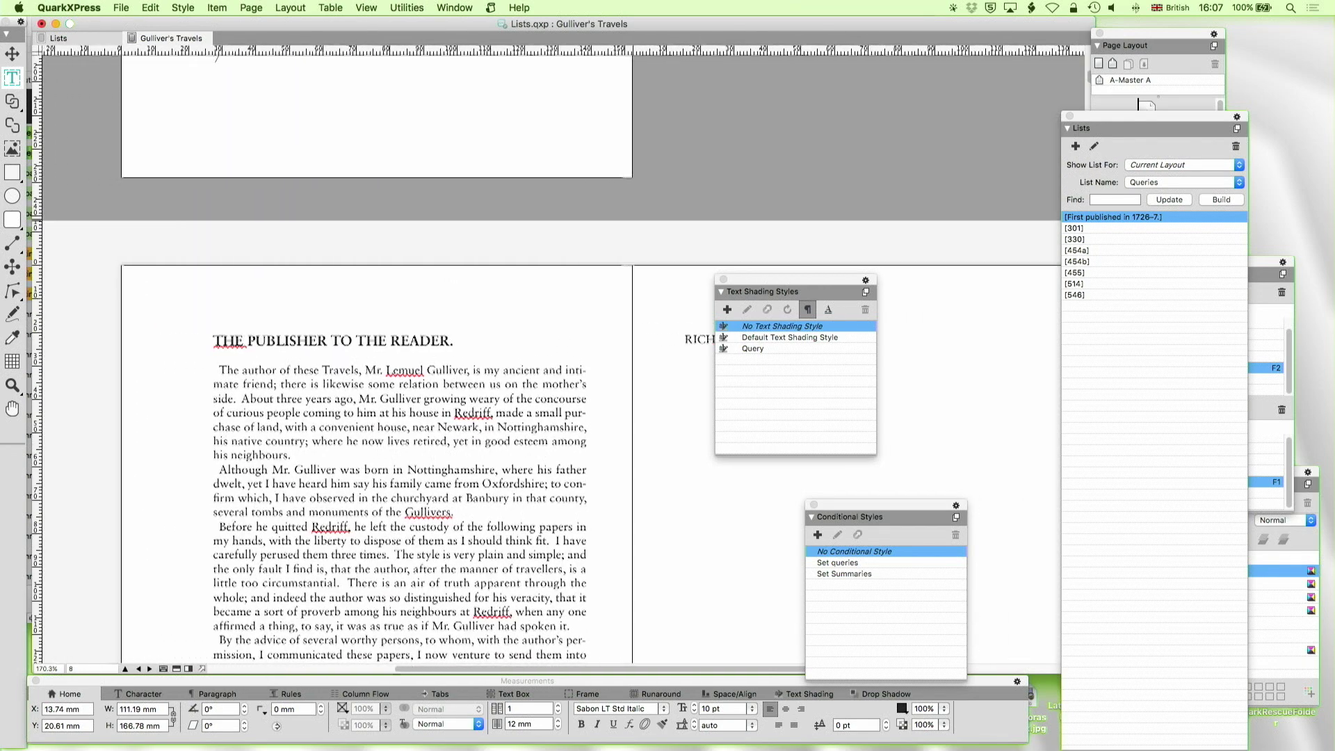
Move the styles palette off the page and place the caret in the Chapter II story
left_click(463, 347)
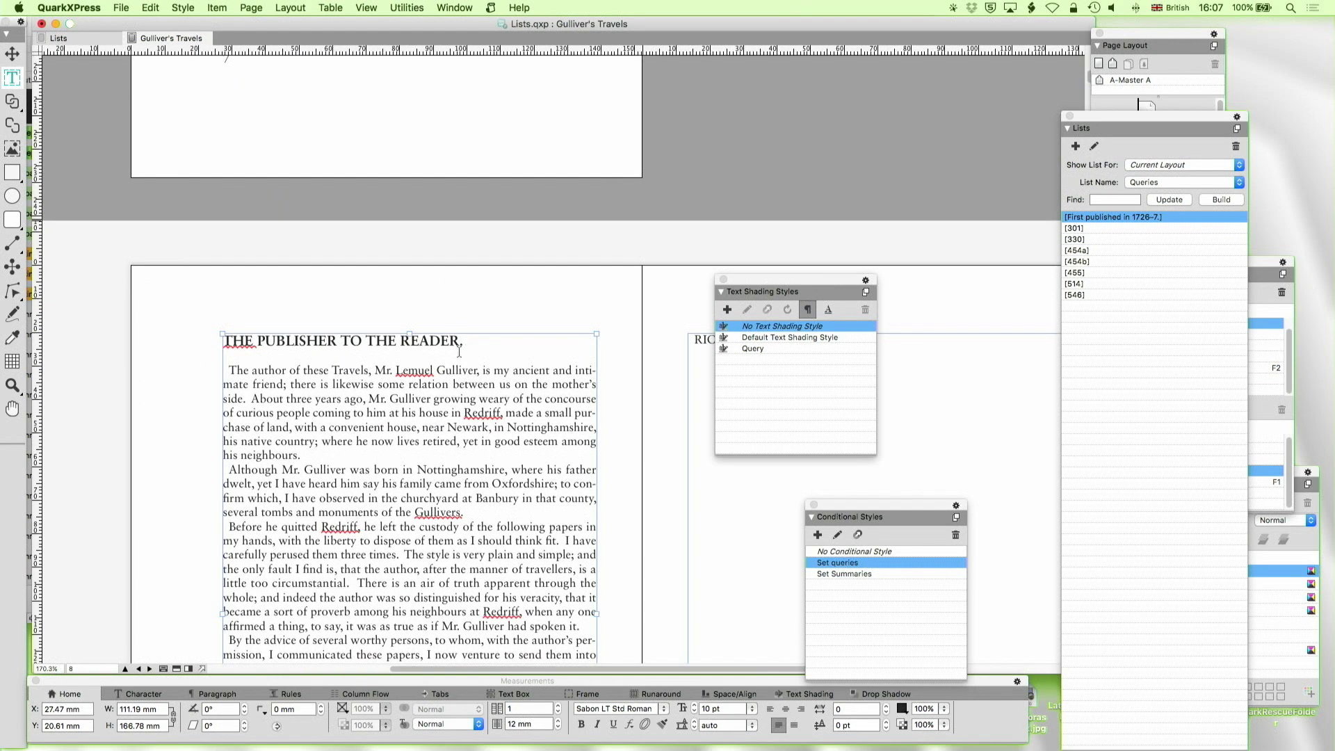
scroll(459, 351, "down", 10)
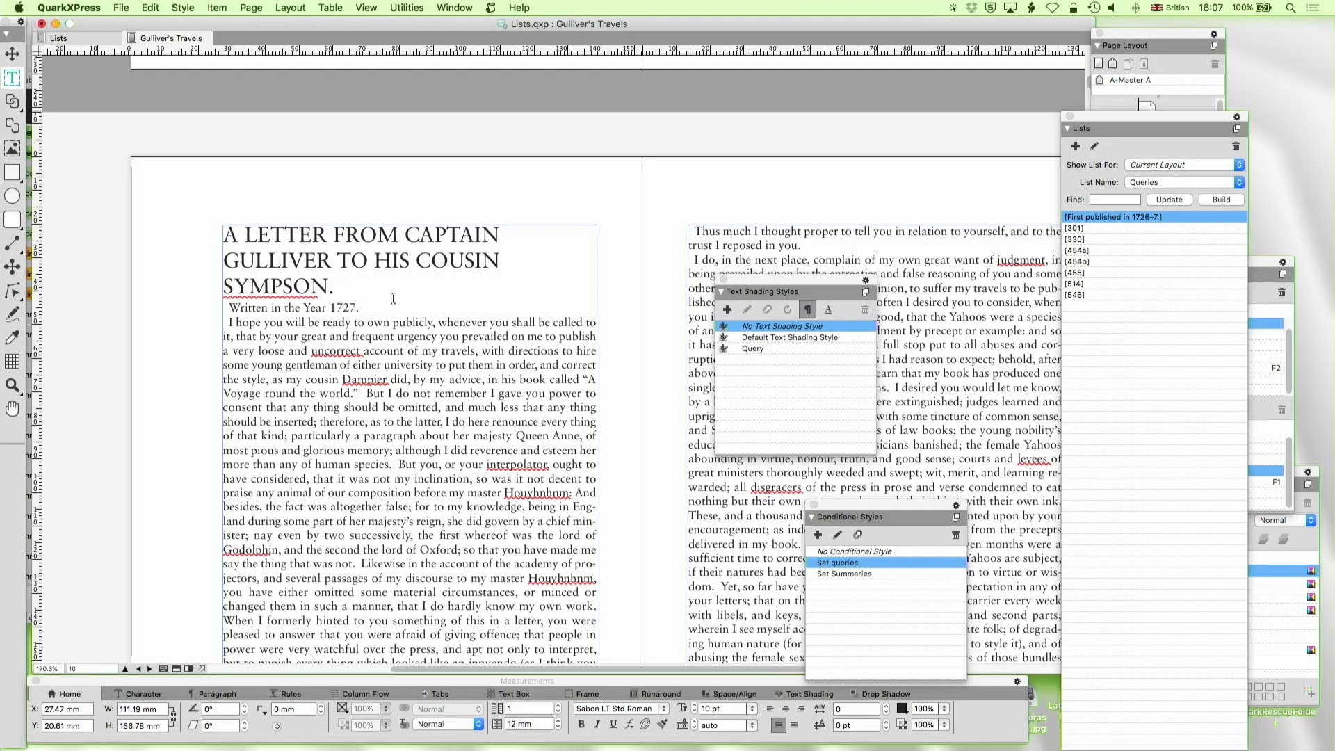
scroll(366, 294, "down", 10)
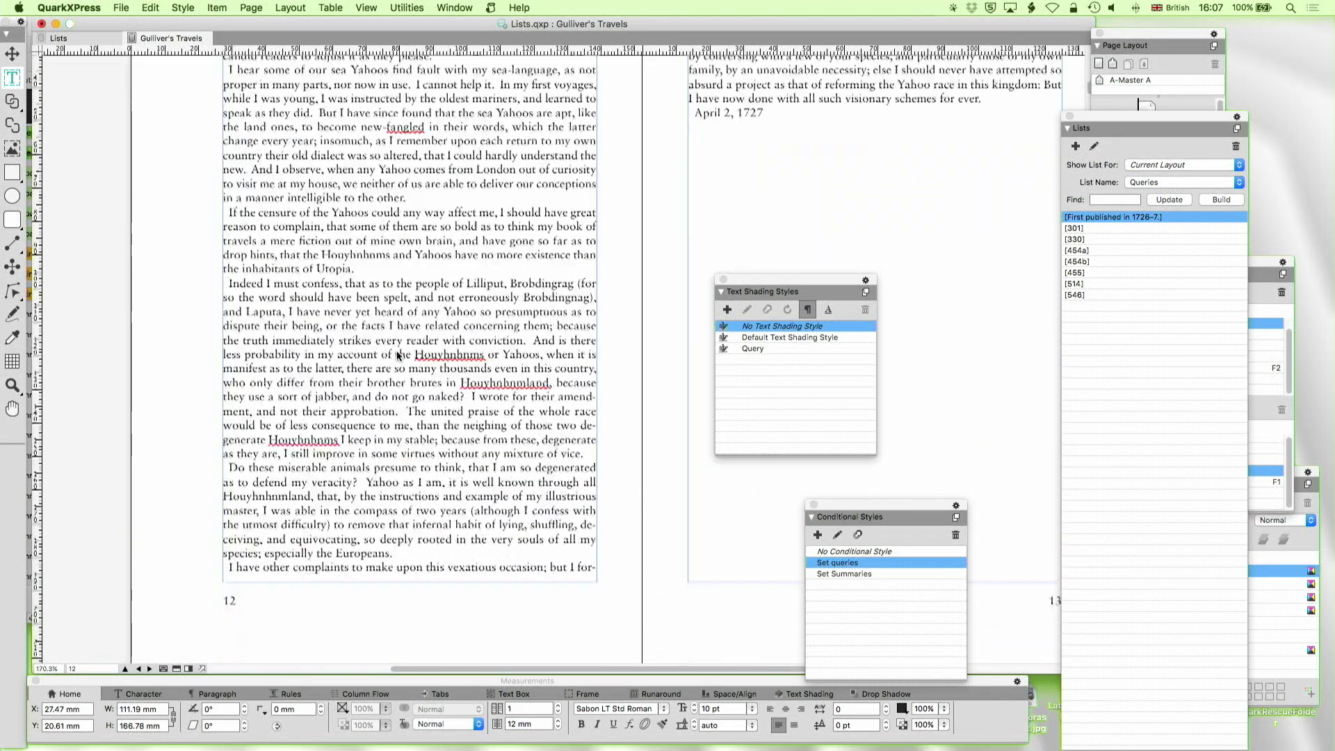
scroll(396, 355, "down", 5)
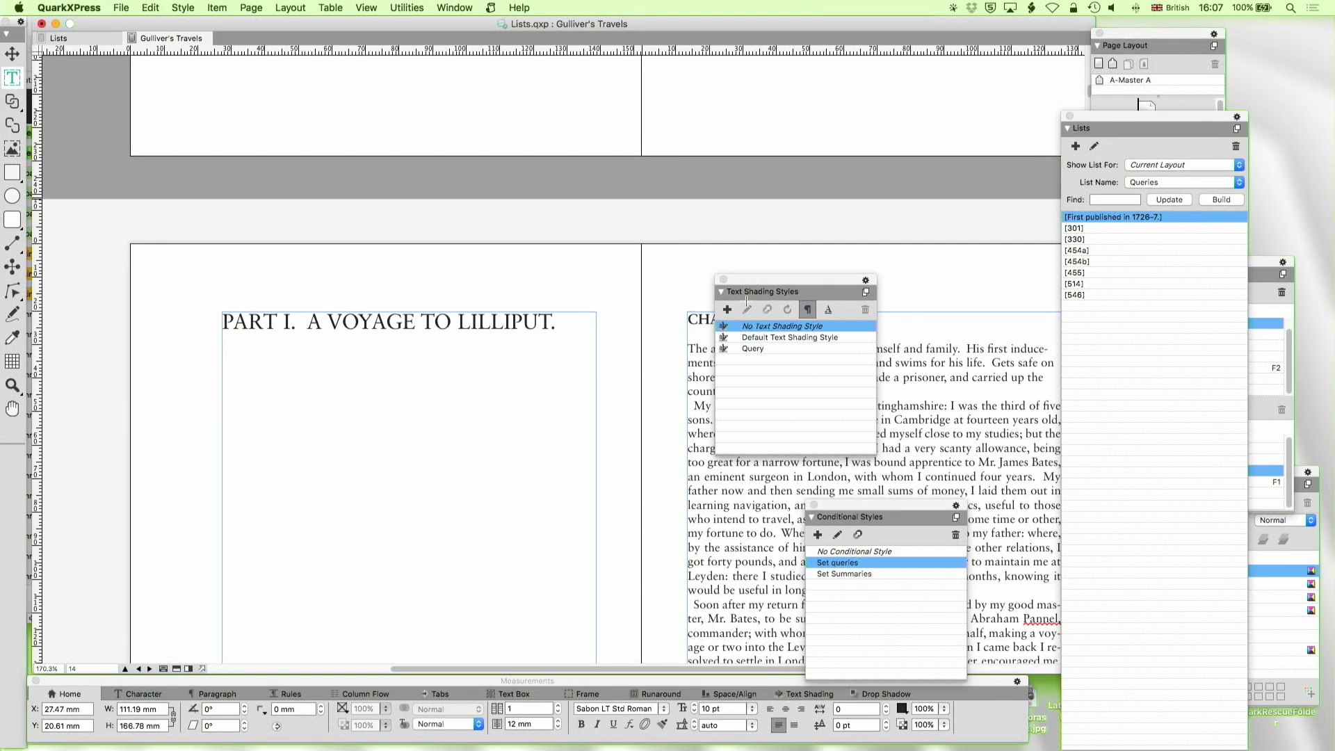
scroll(585, 398, "down", 2)
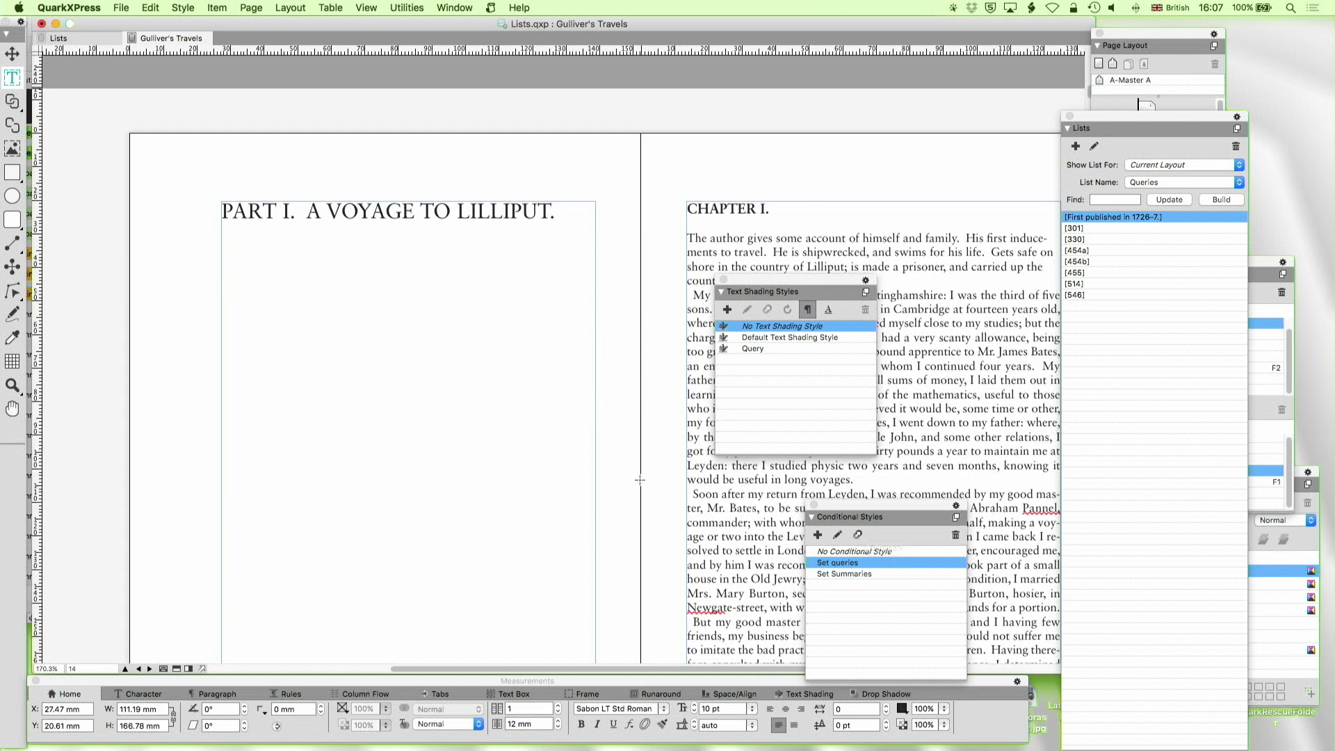
scroll(641, 485, "down", 6)
scroll(640, 484, "down", 10)
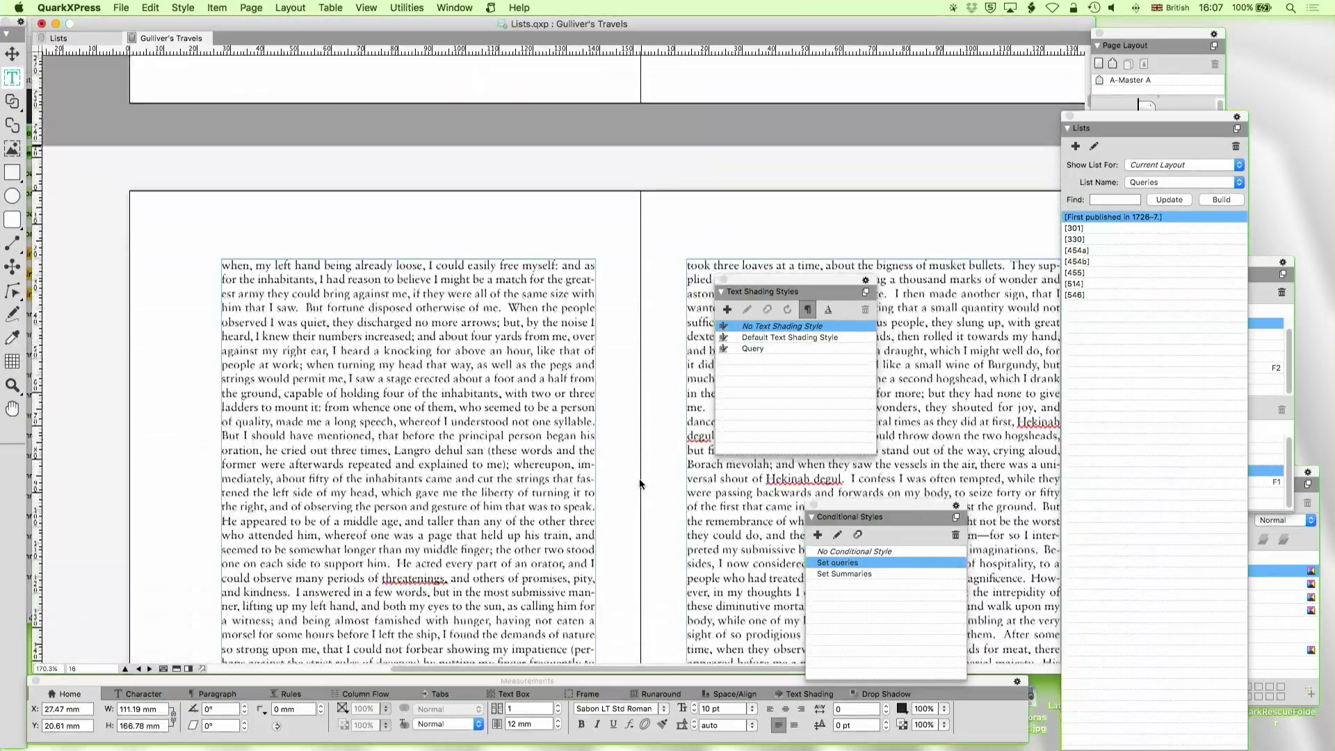
scroll(640, 484, "down", 5)
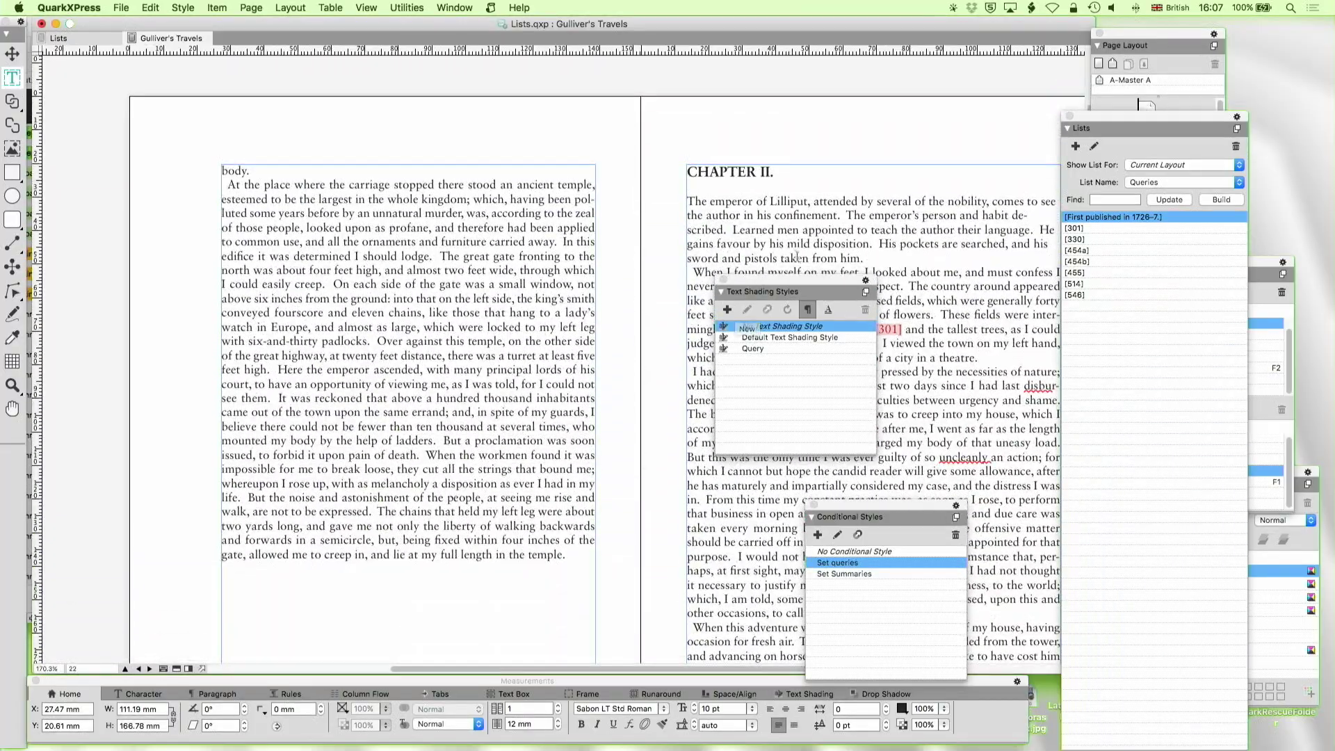
left_click_drag(789, 290, 605, 333)
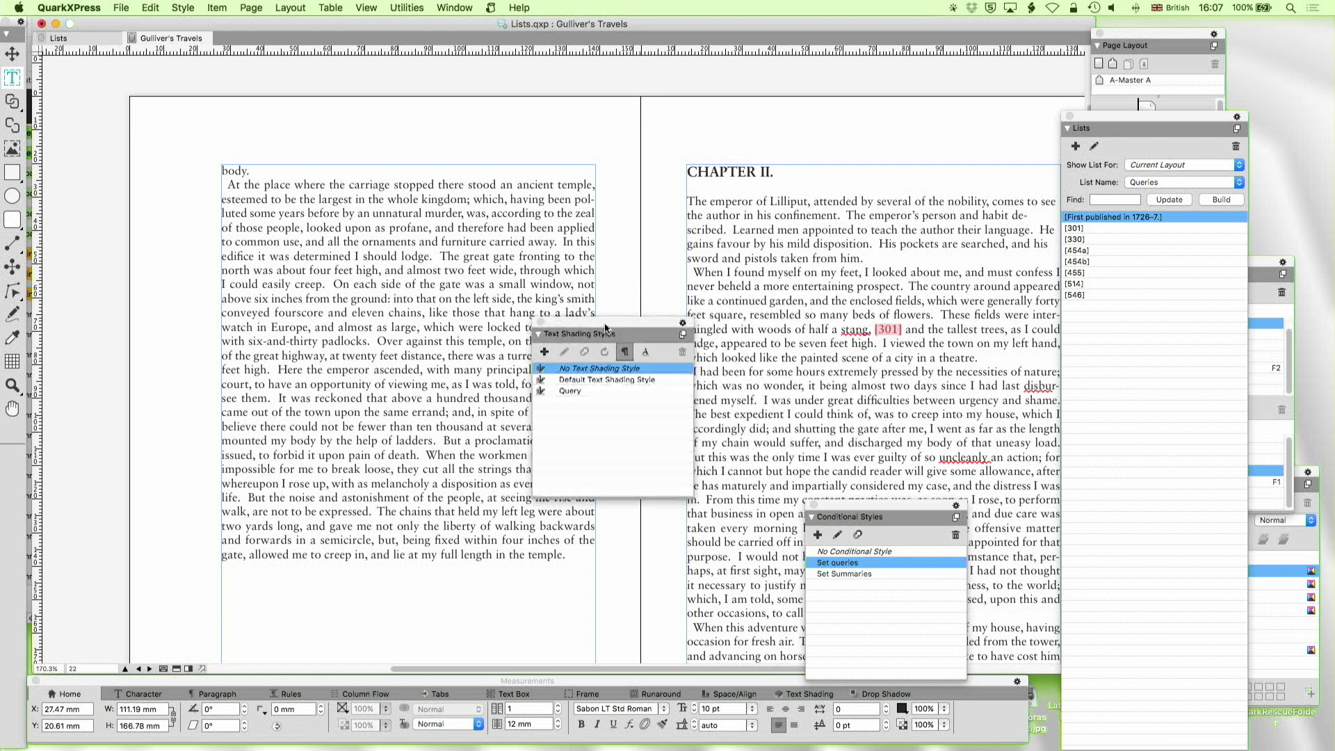
left_click(820, 240)
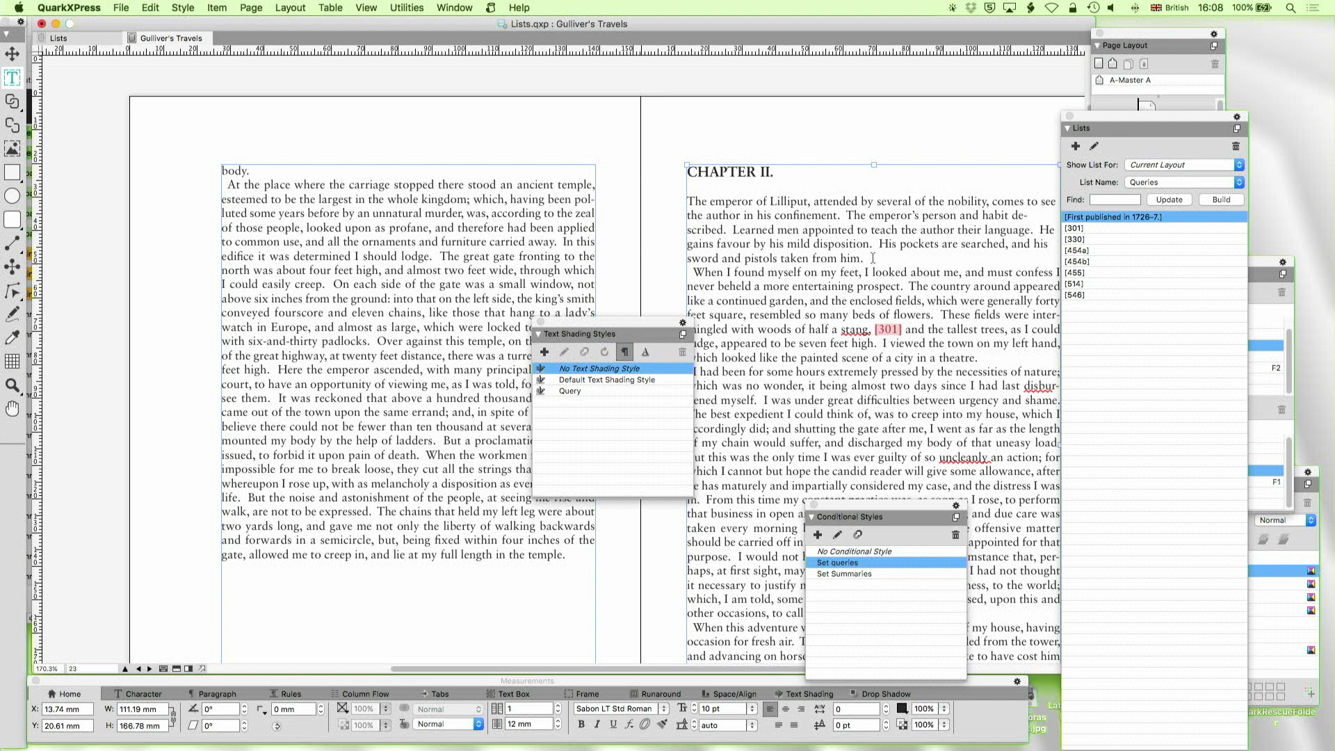
Apply Set Summaries to the entire story, check the italic summaries, and return to the title page
key("super+a")
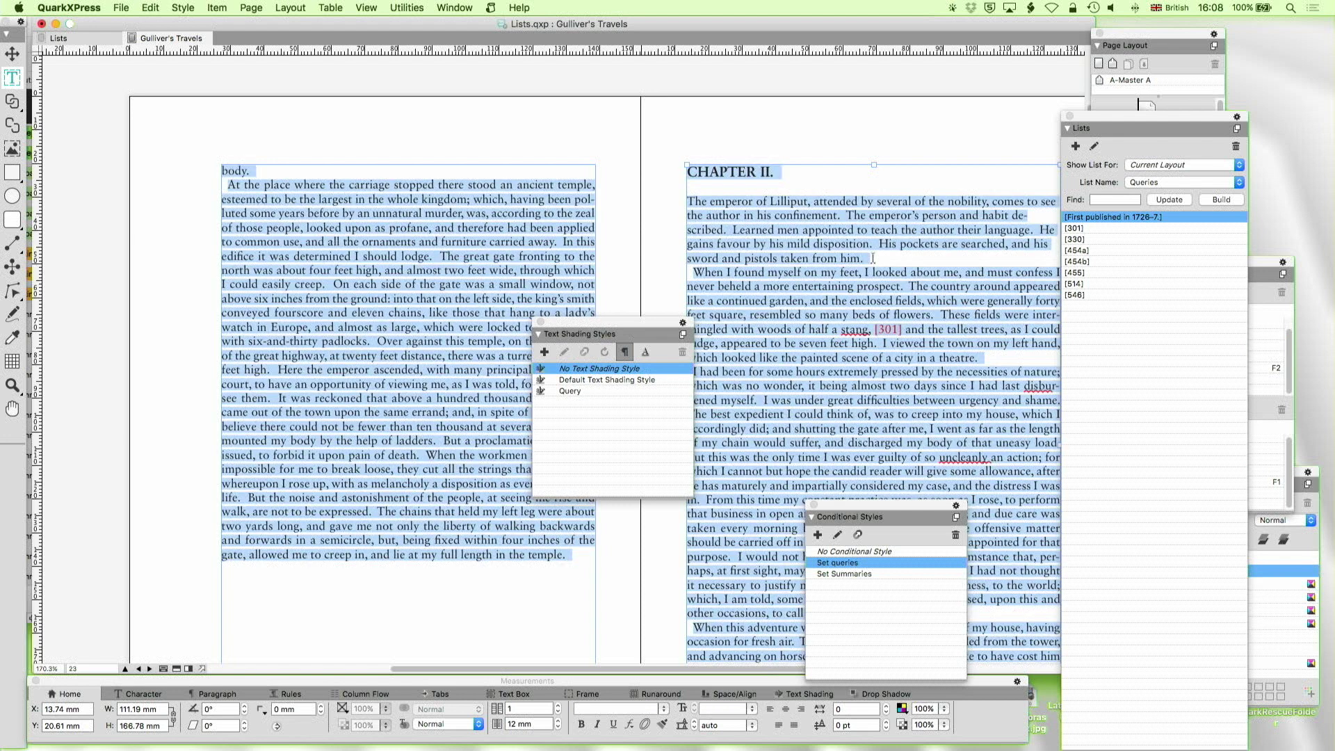
left_click(851, 576)
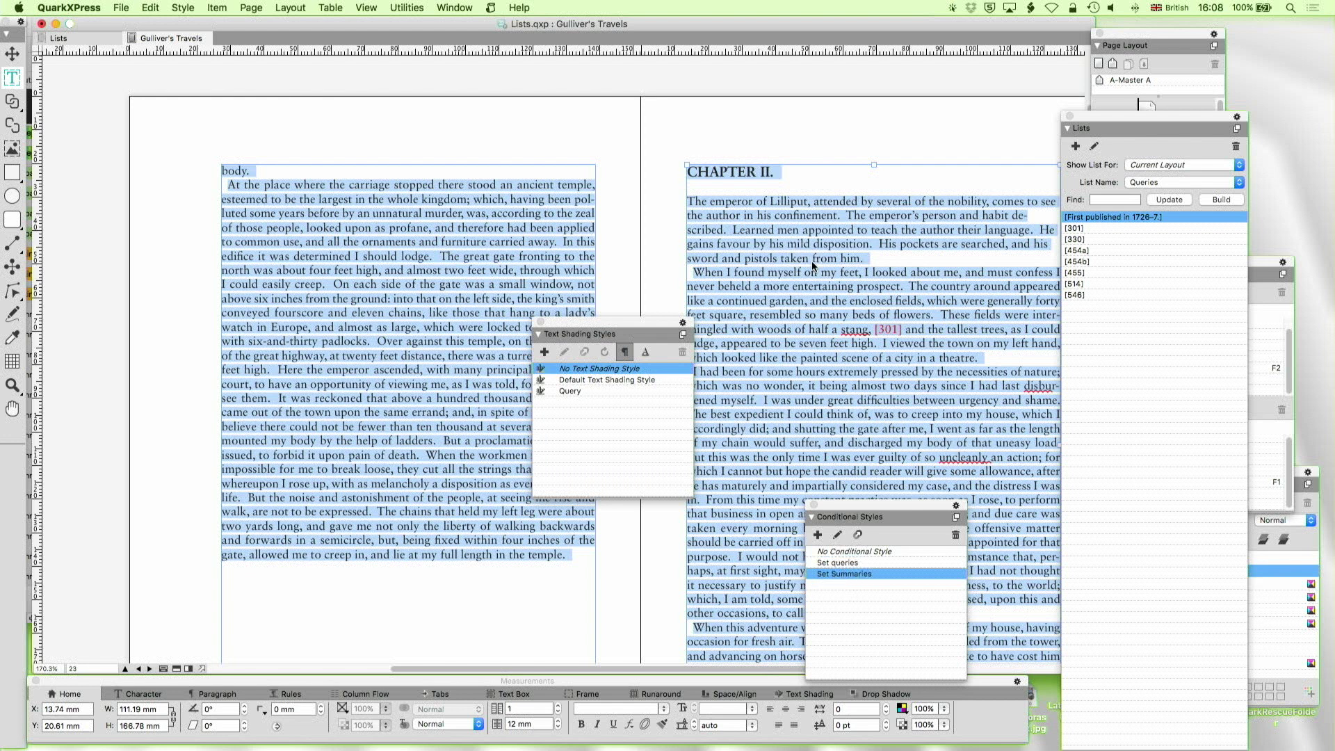
left_click(841, 263)
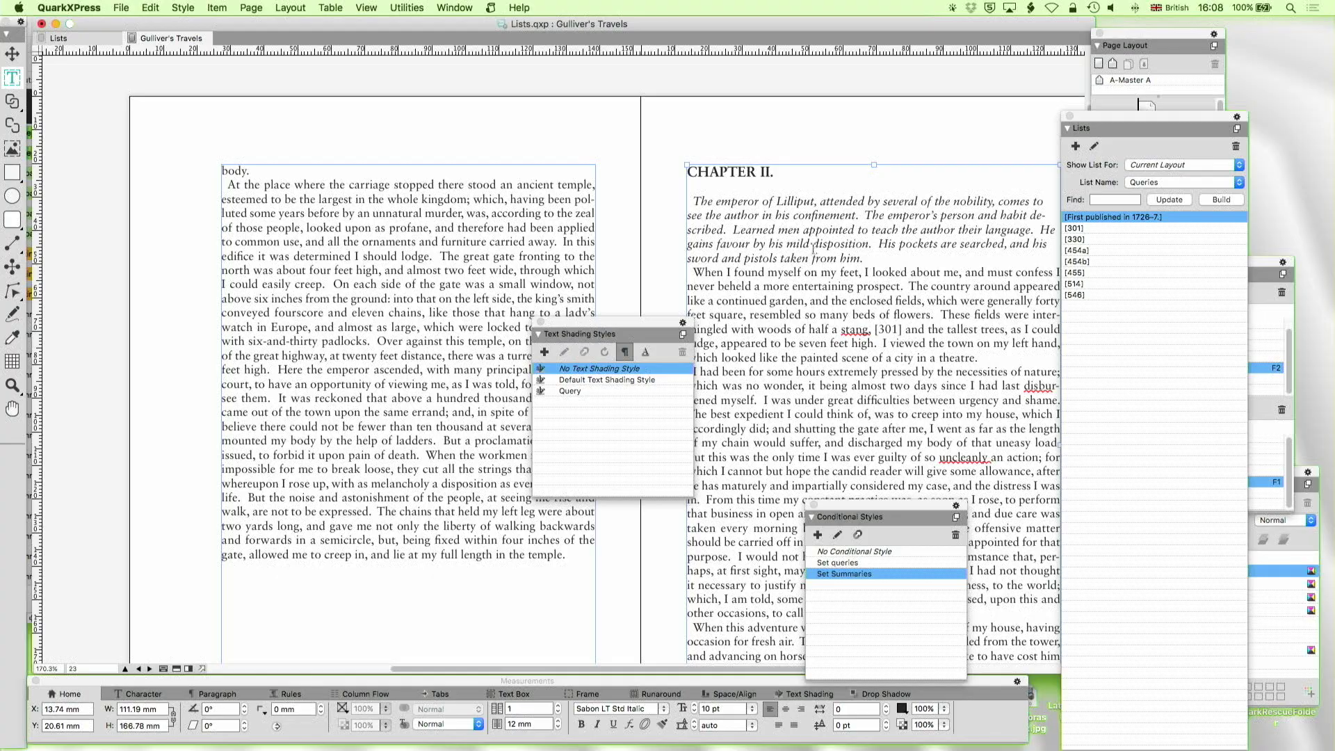
scroll(821, 271, "down", 3)
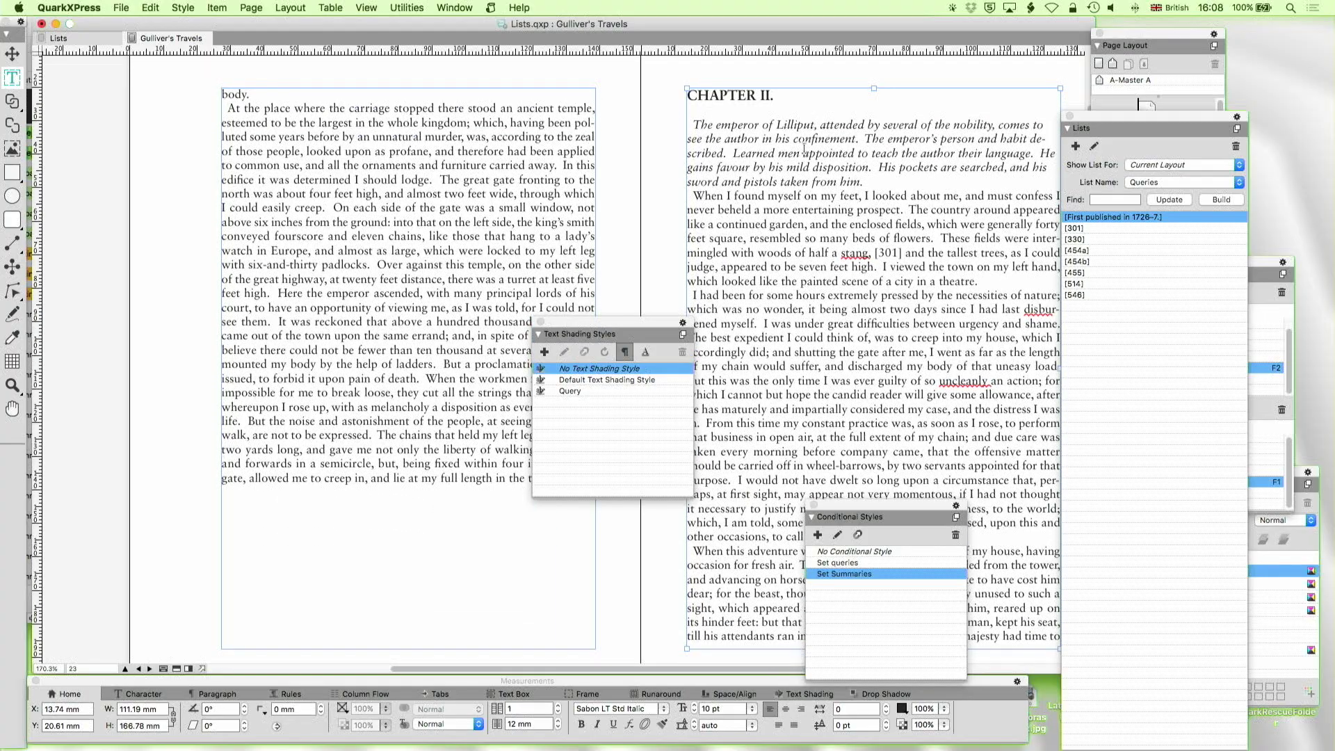
scroll(847, 196, "down", 18)
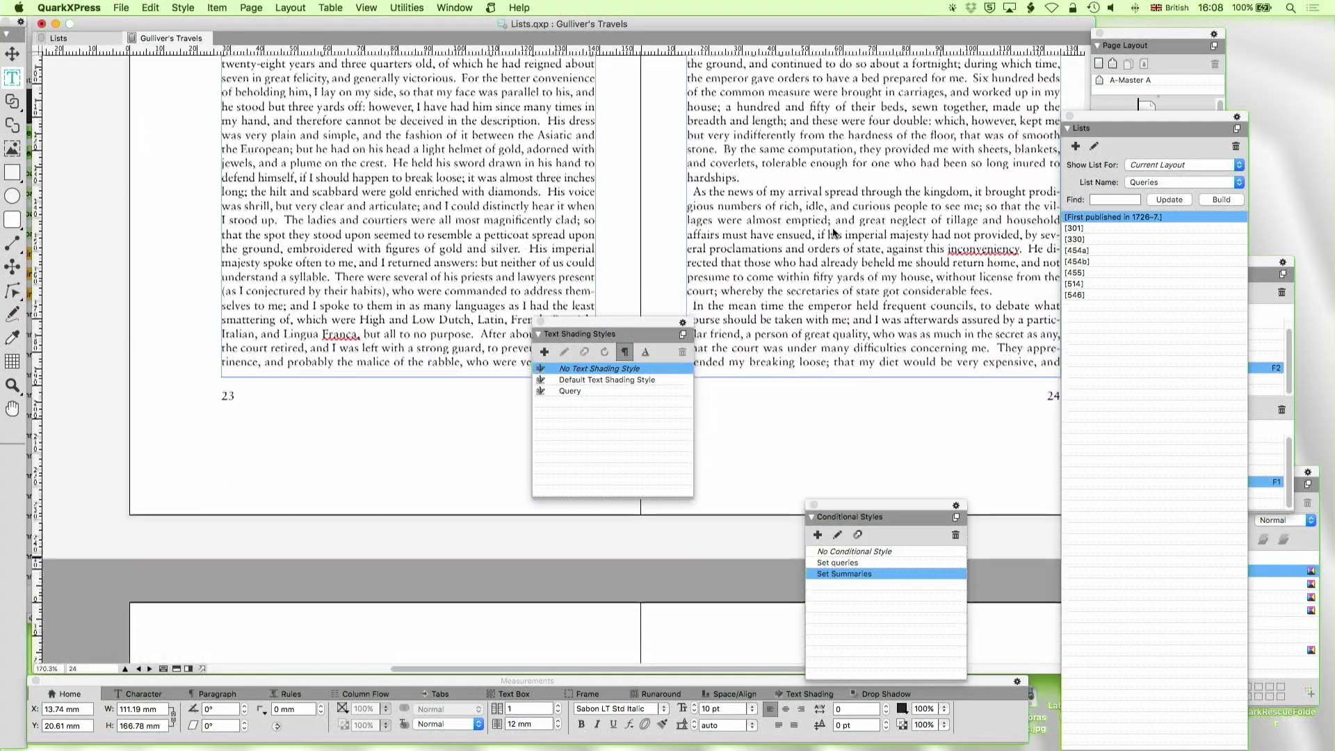
scroll(832, 227, "down", 20)
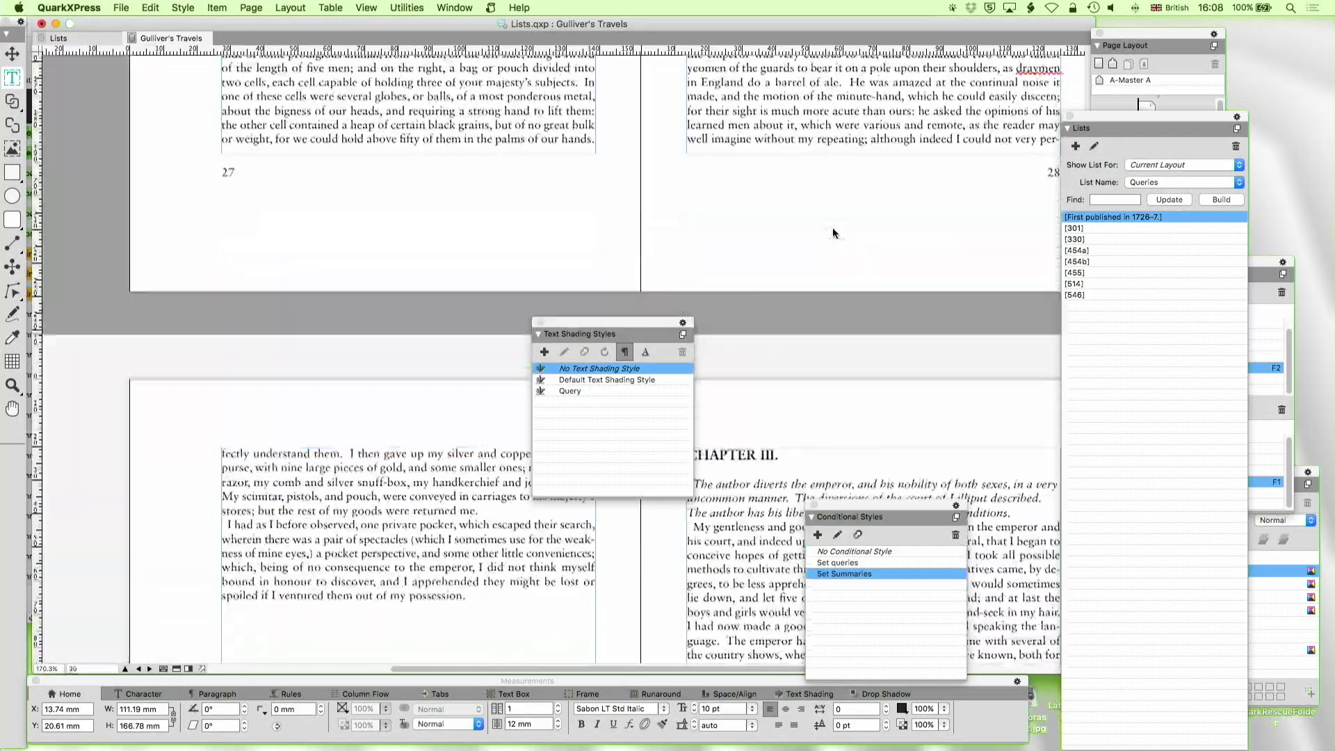
scroll(834, 233, "up", 11)
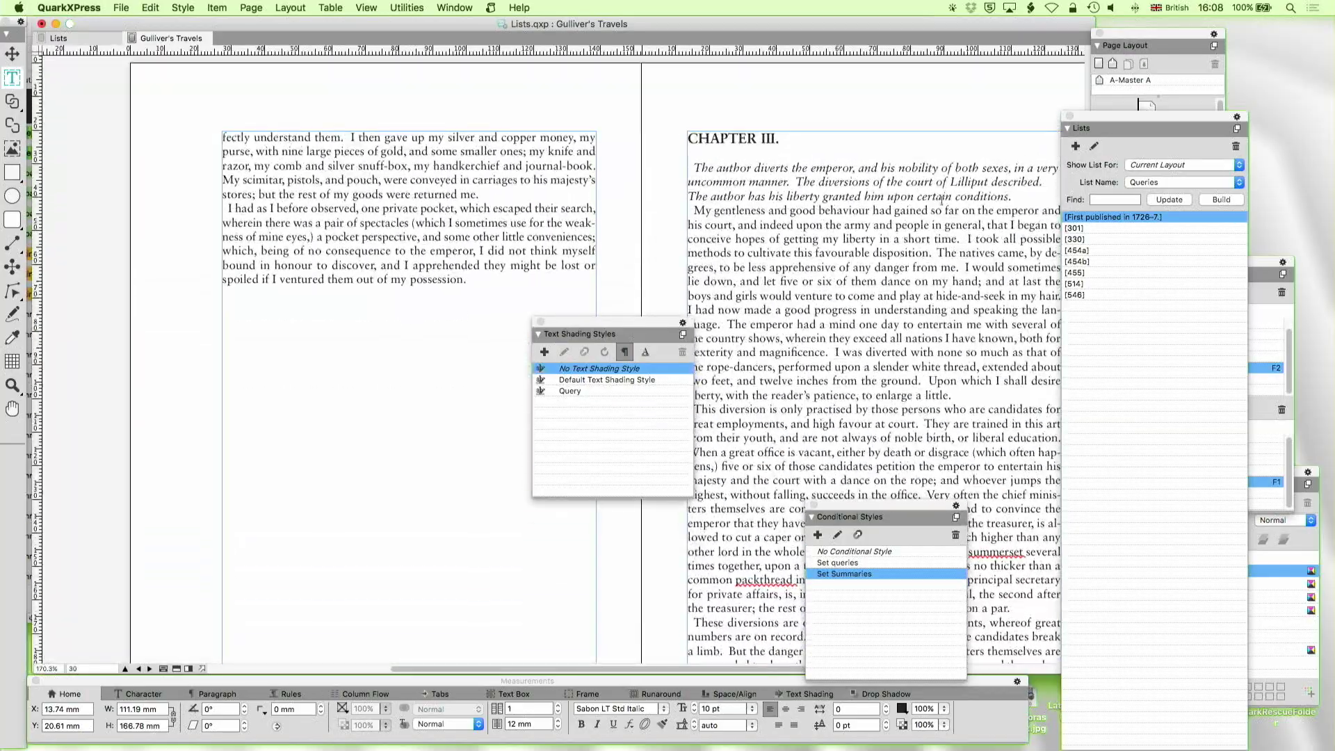
scroll(917, 193, "up", 20)
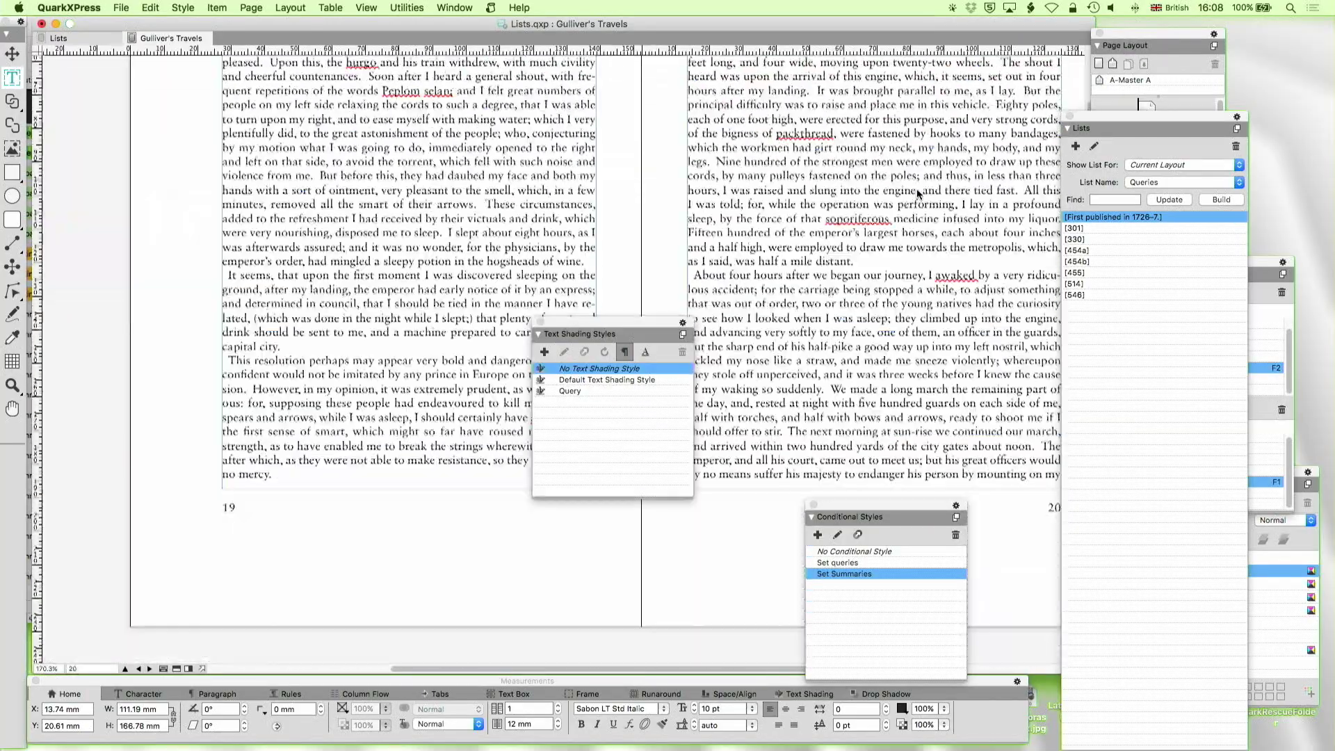
scroll(917, 193, "up", 20)
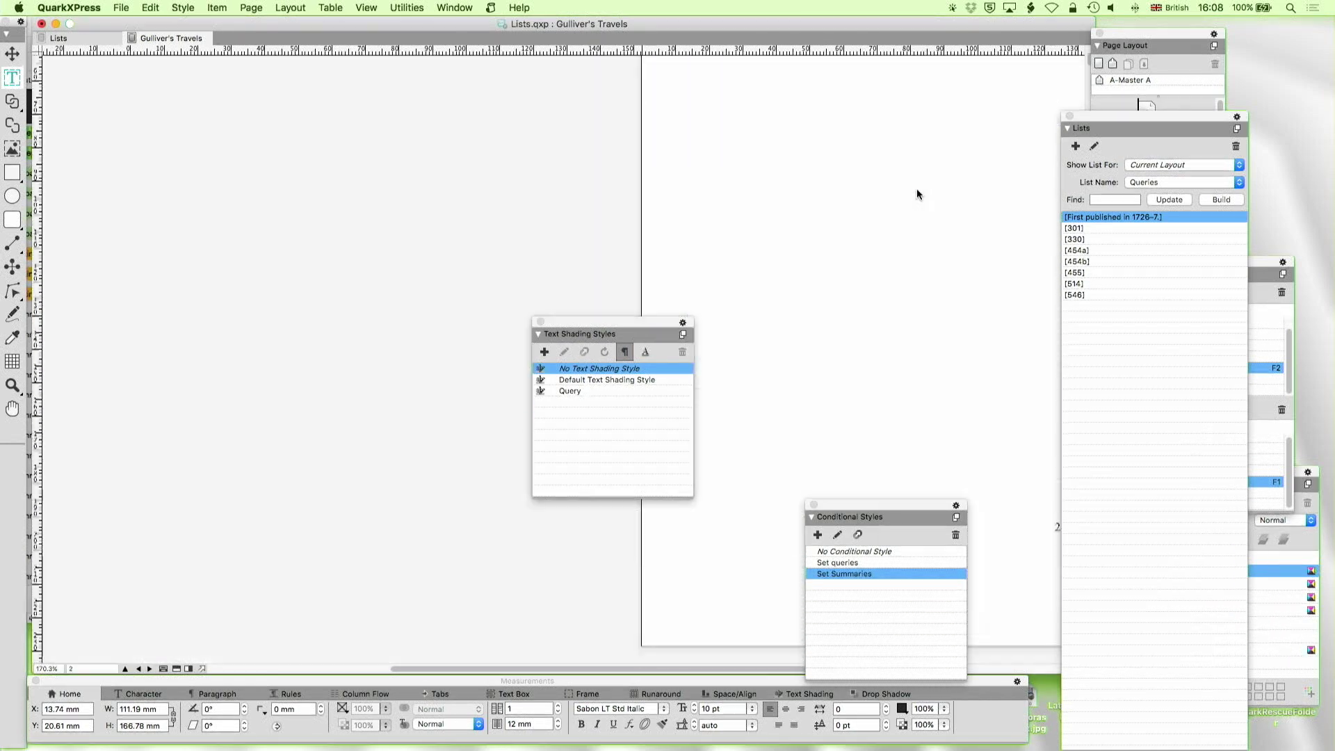
scroll(916, 193, "up", 5)
scroll(917, 194, "right", 4)
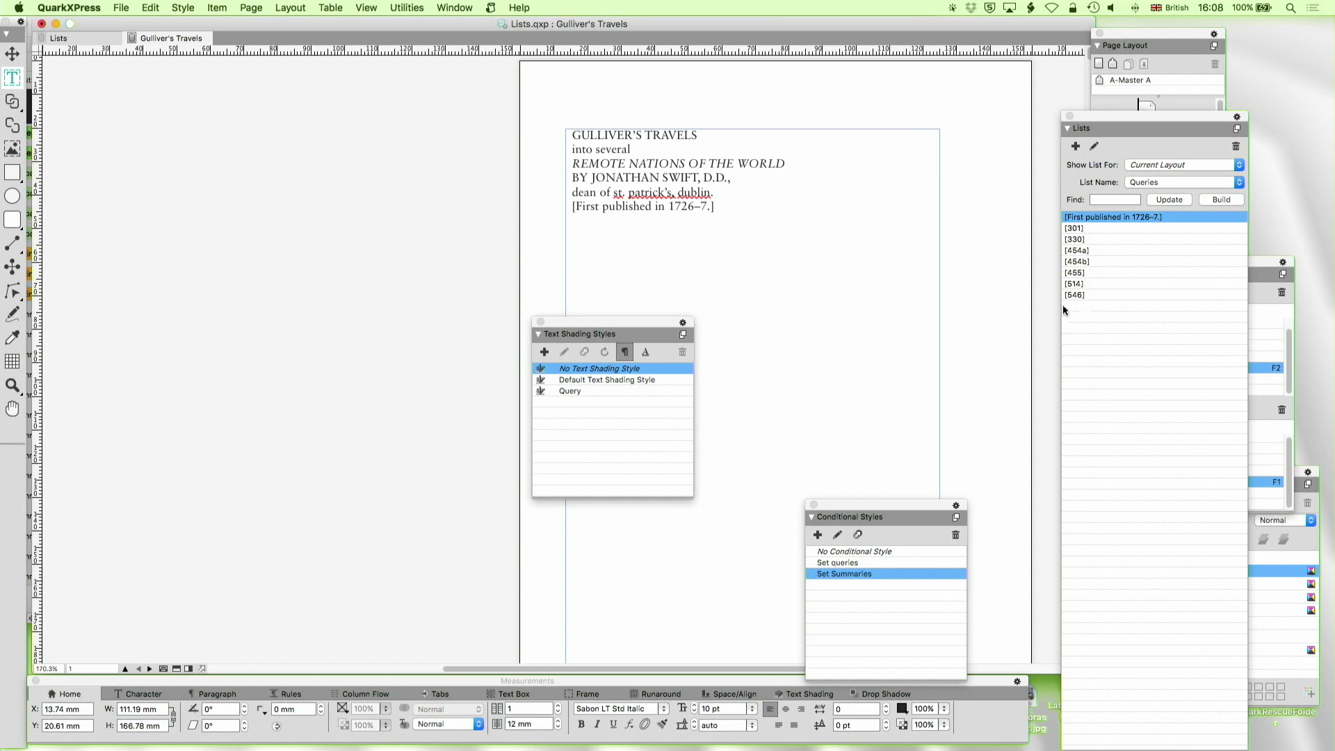
Open the Lists palette beside the title page, keeping Chapters and parts as the shown list
left_click(1069, 116)
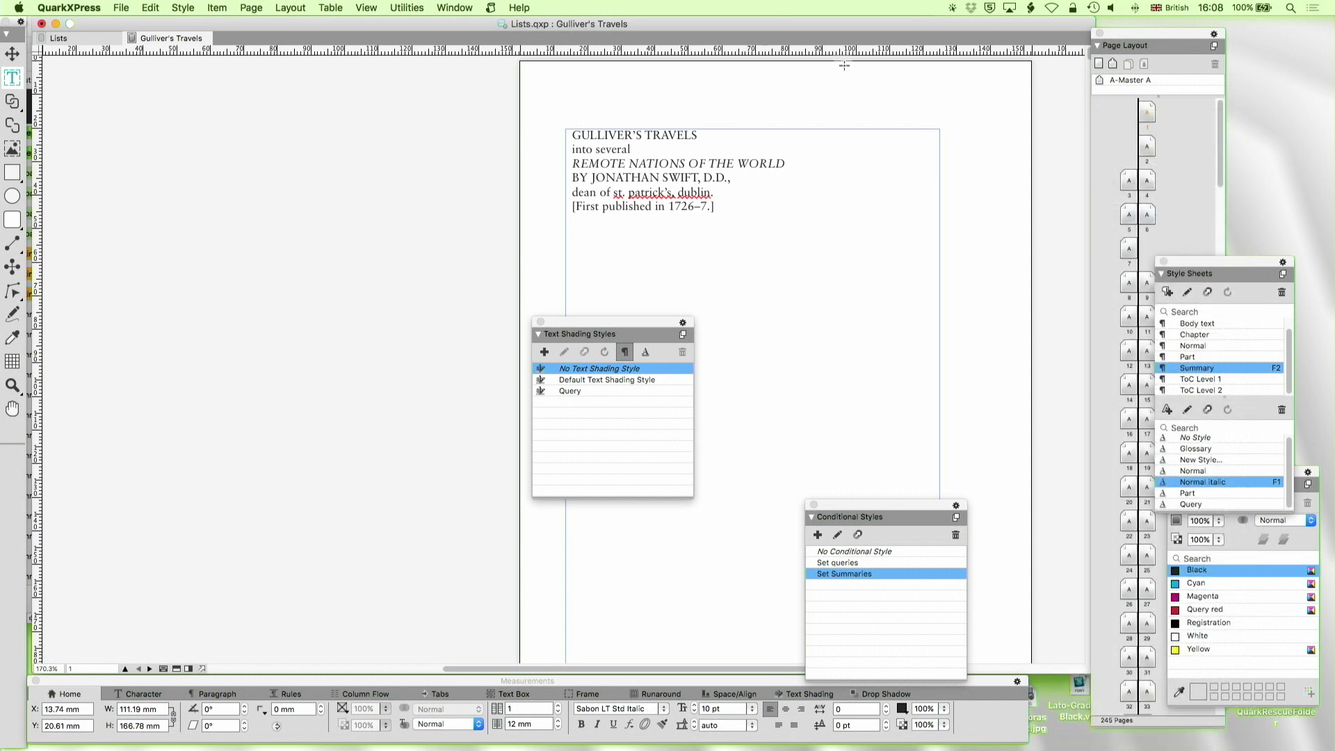
left_click(464, 8)
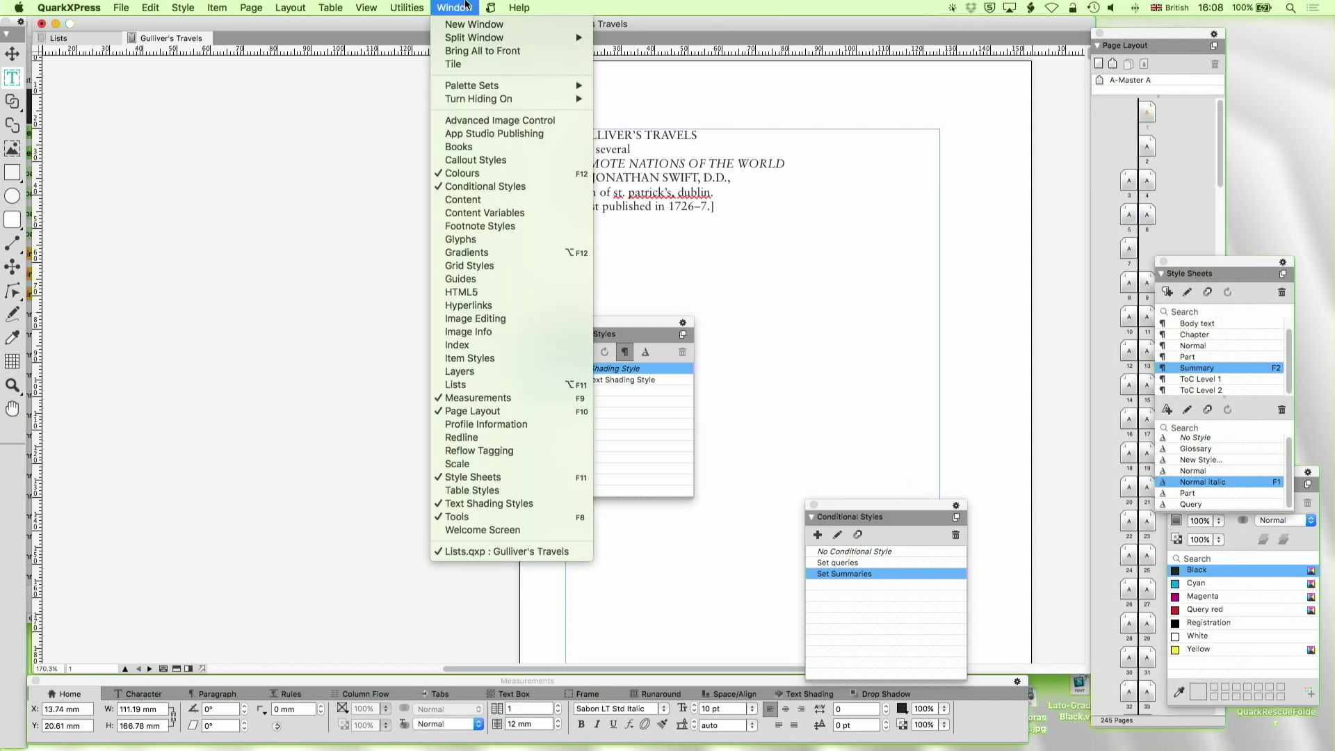
left_click(455, 385)
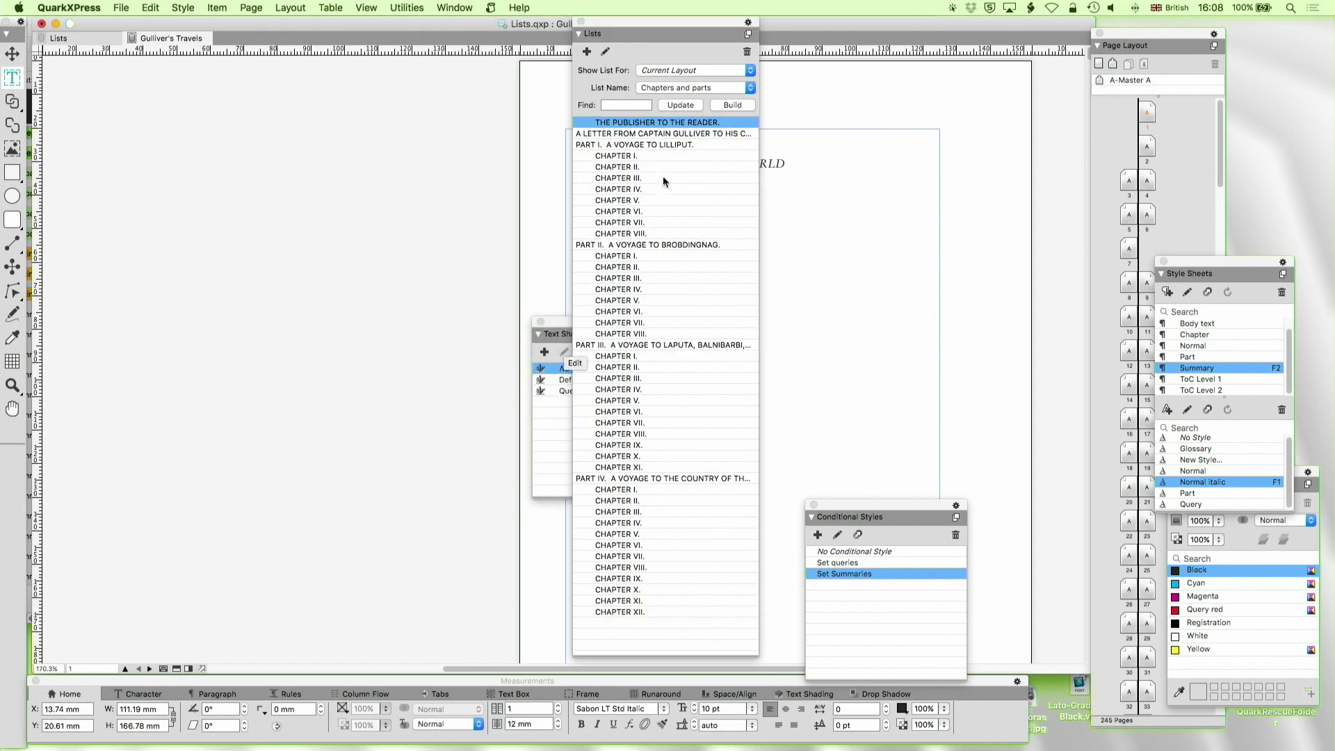
left_click_drag(638, 31, 820, 31)
left_click(874, 89)
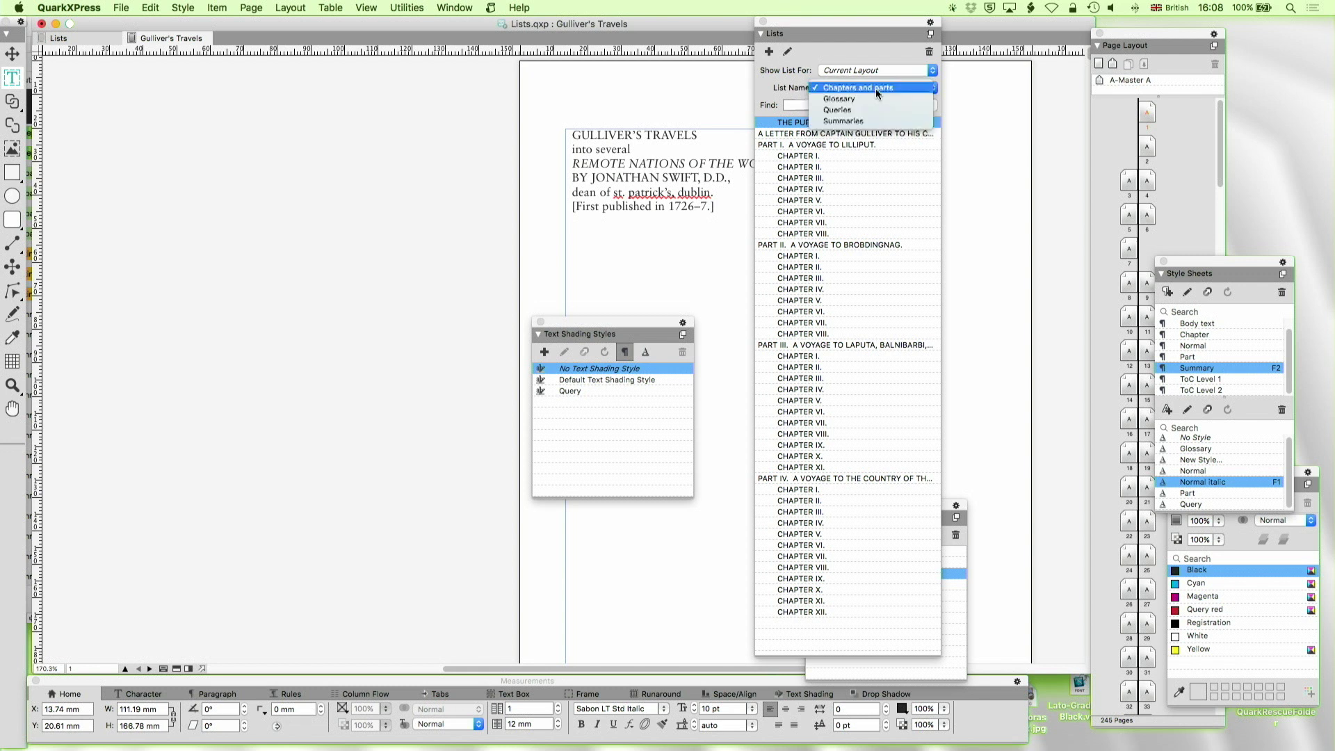
left_click(875, 86)
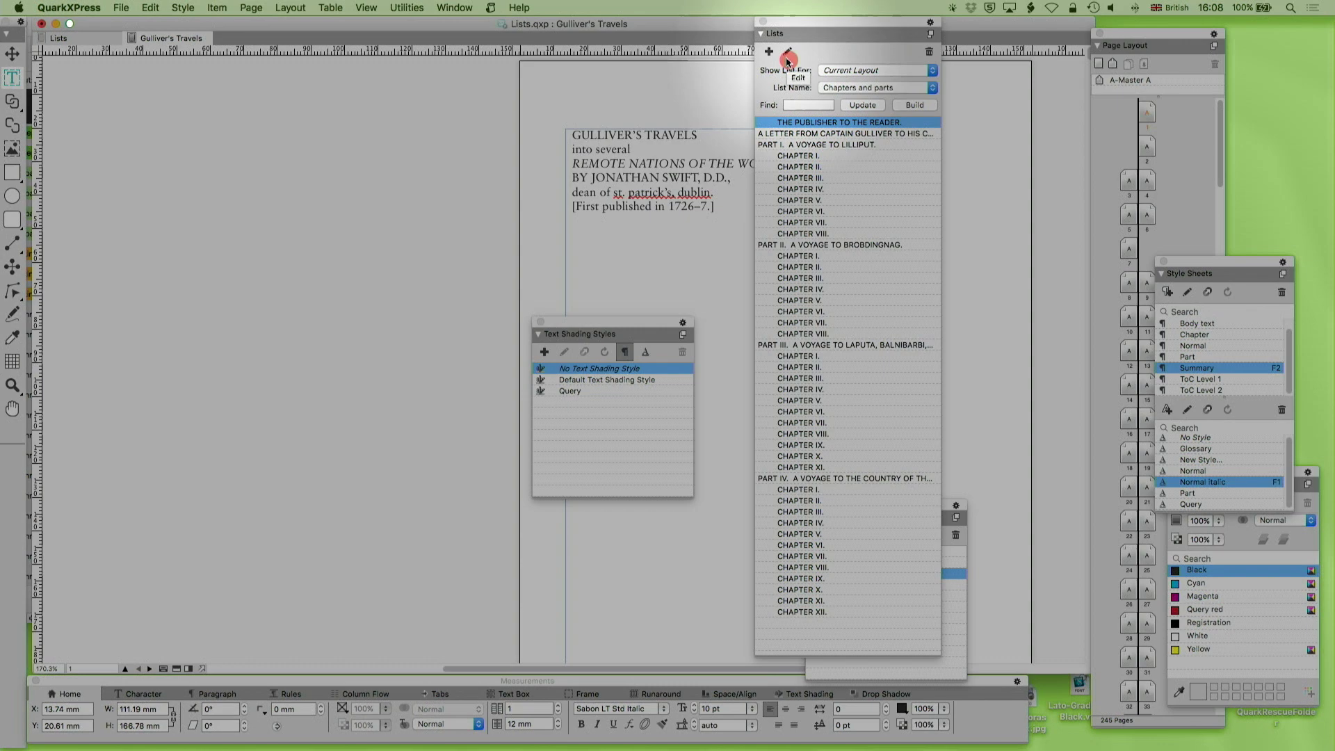
left_click(786, 54)
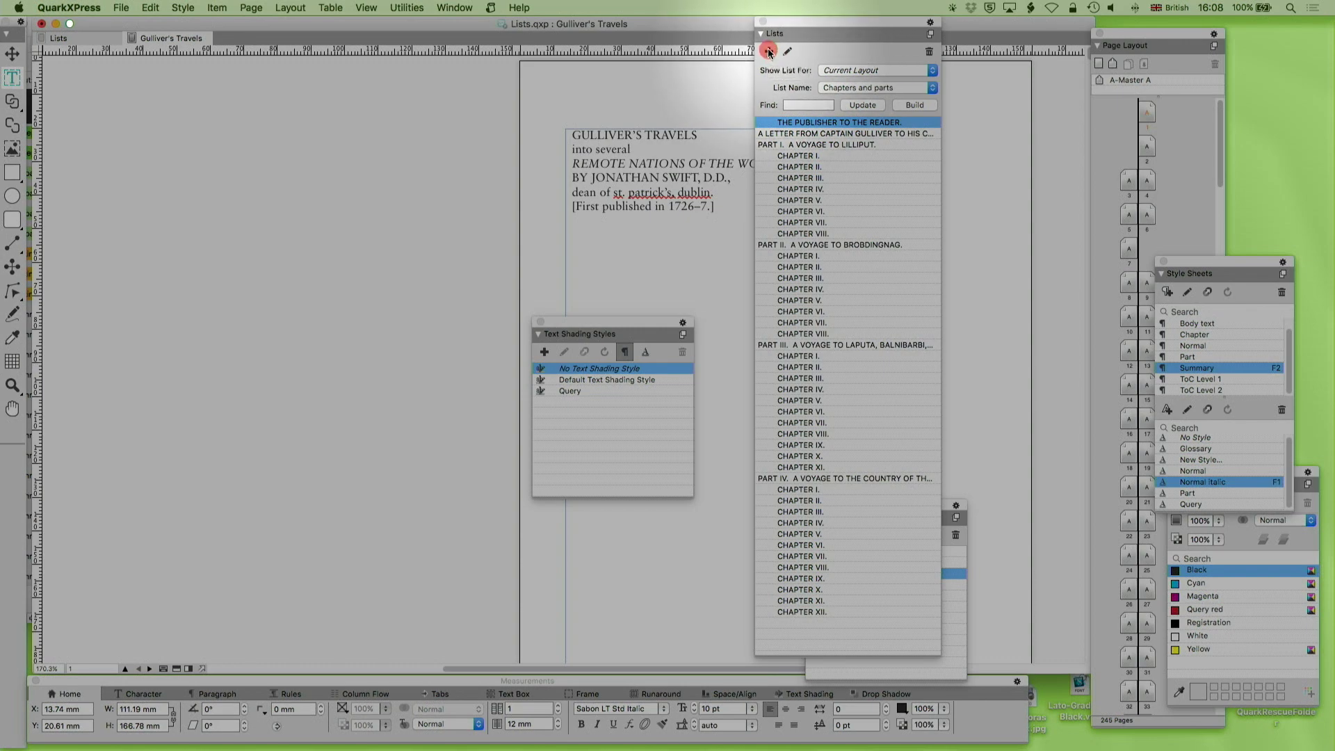
Create a ToC list using the Chapter style at level 1 with Text...Page# numbering
left_click(769, 51)
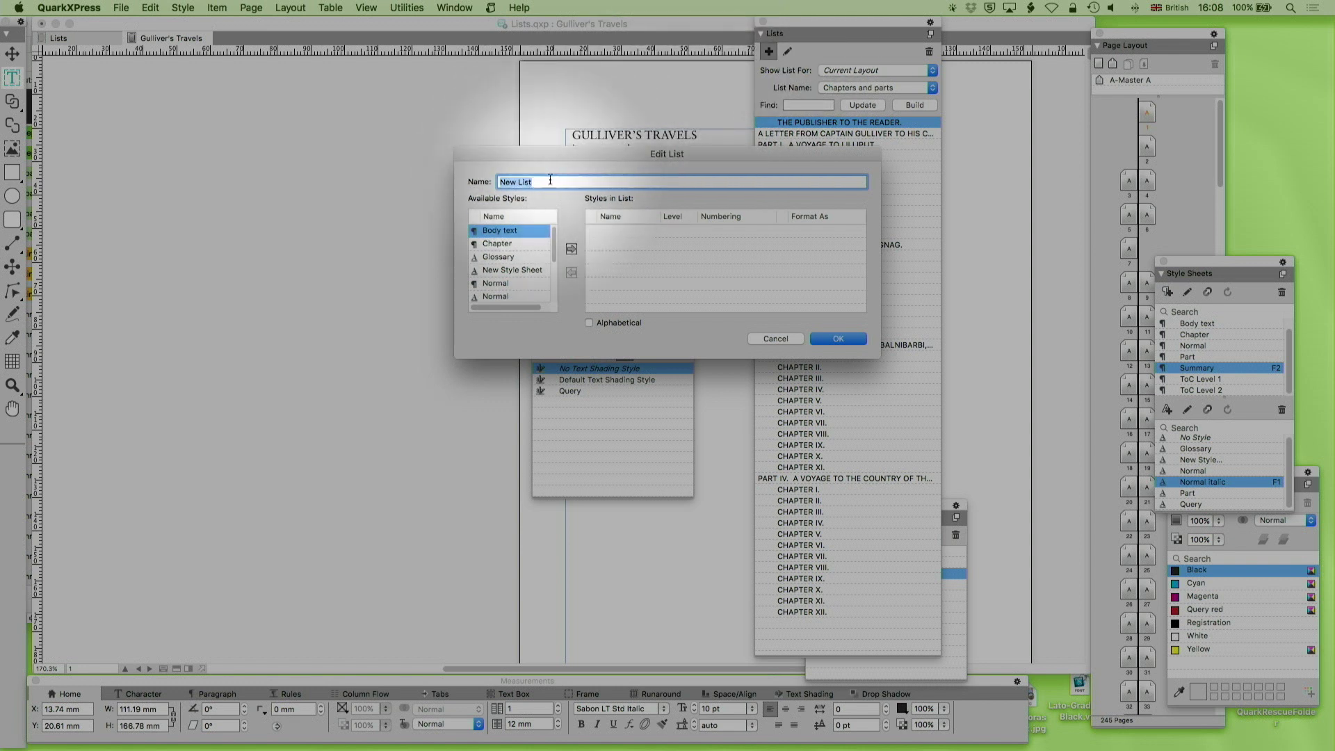
type("ToC")
left_click(499, 245)
left_click(571, 248)
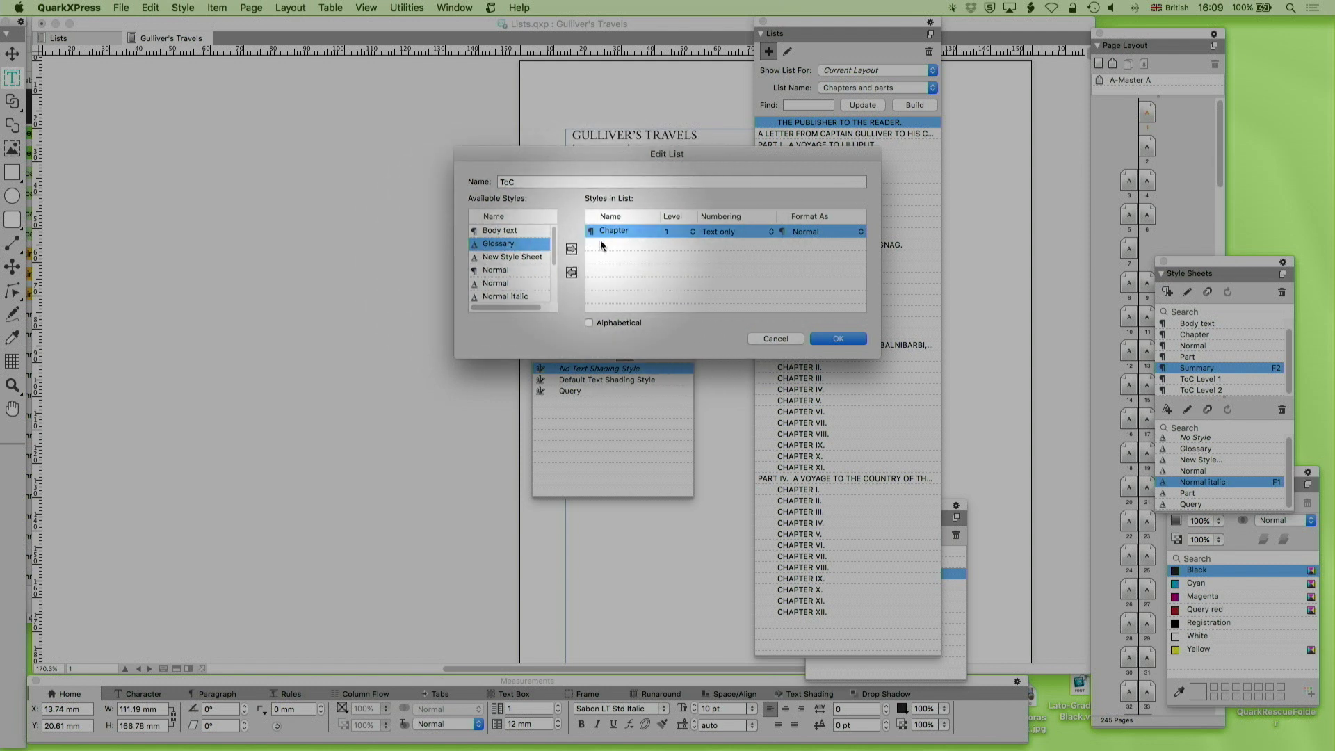
left_click(694, 233)
left_click(680, 229)
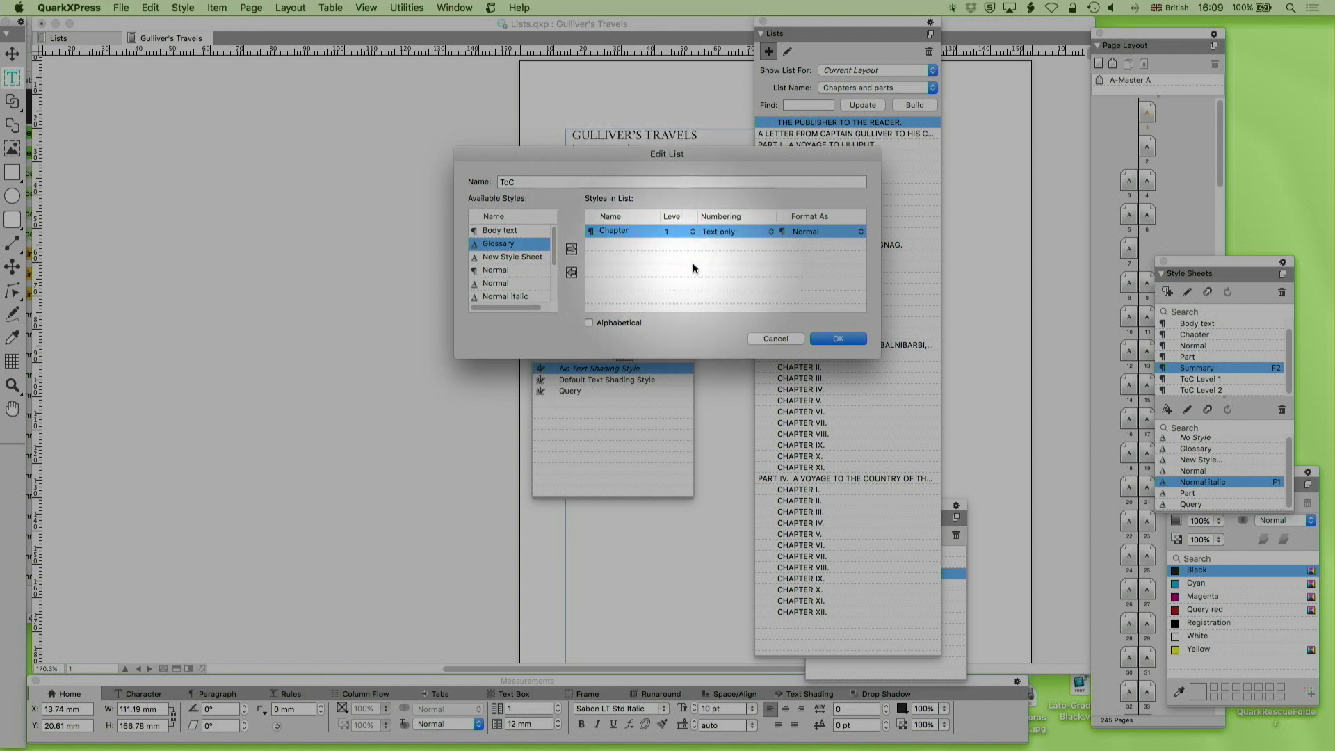
left_click(769, 231)
left_click(742, 245)
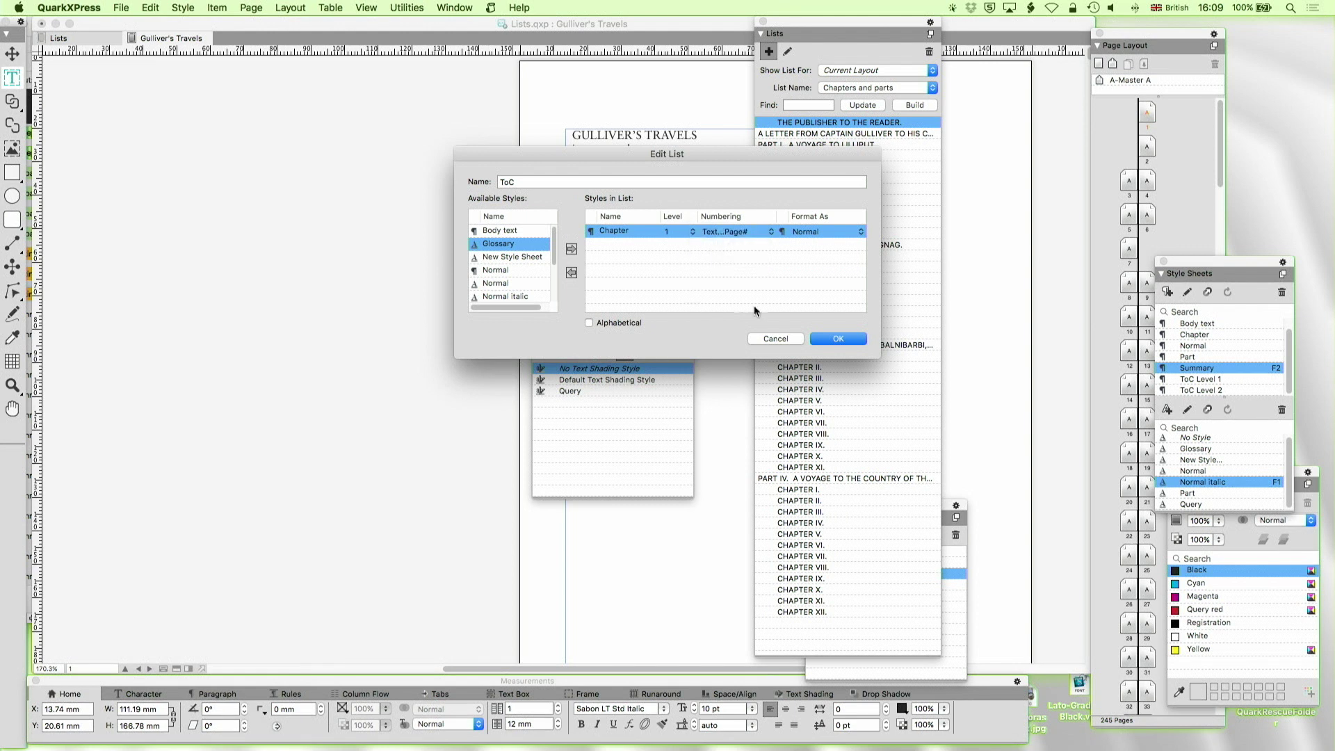
left_click(841, 232)
Save the ToC list with Normal formatting and build it into page 2's empty text box
left_click(843, 233)
left_click(837, 340)
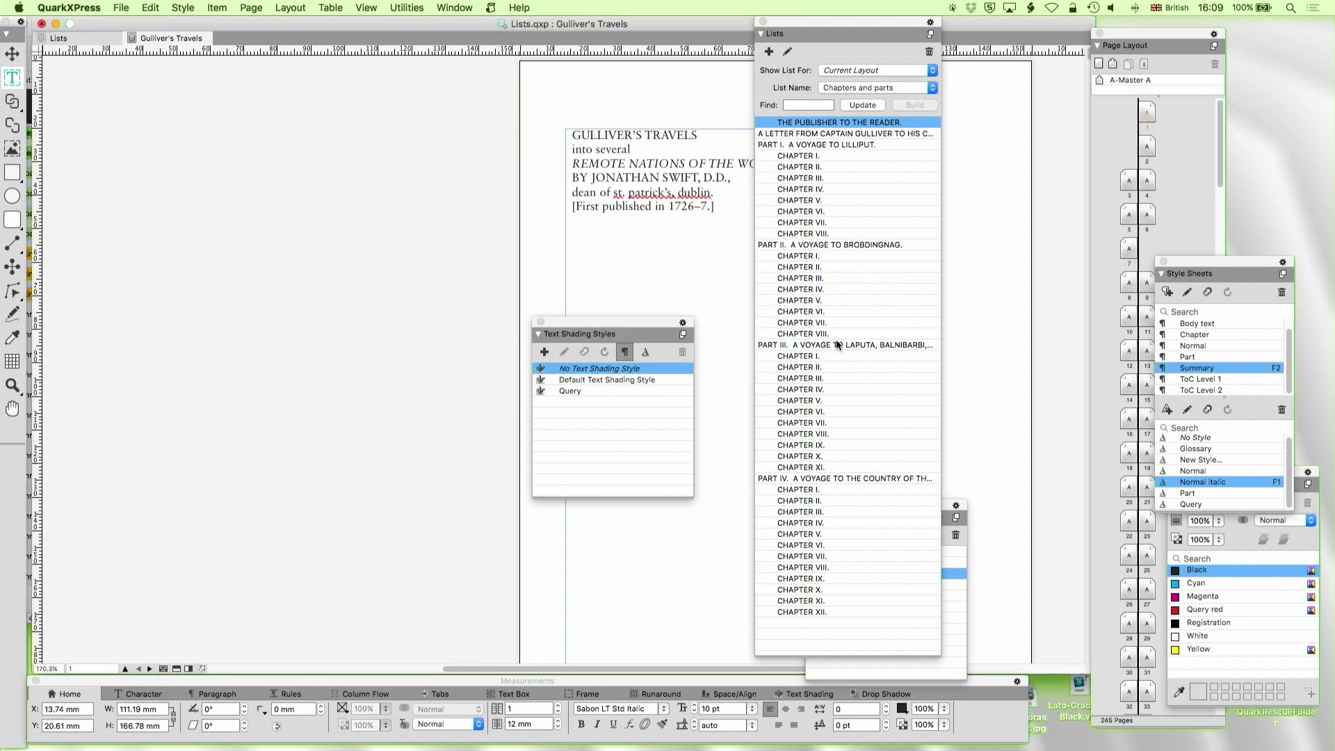
left_click(857, 89)
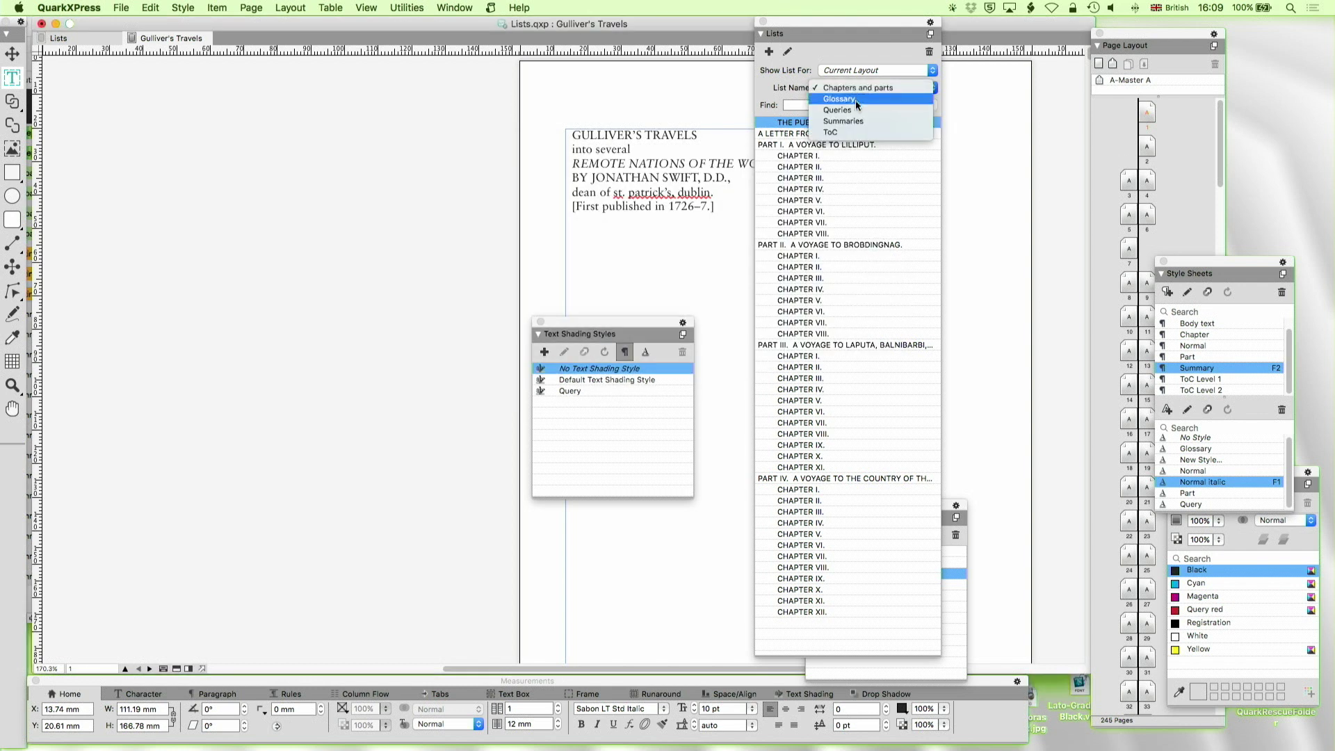
left_click(845, 132)
scroll(685, 248, "down", 1)
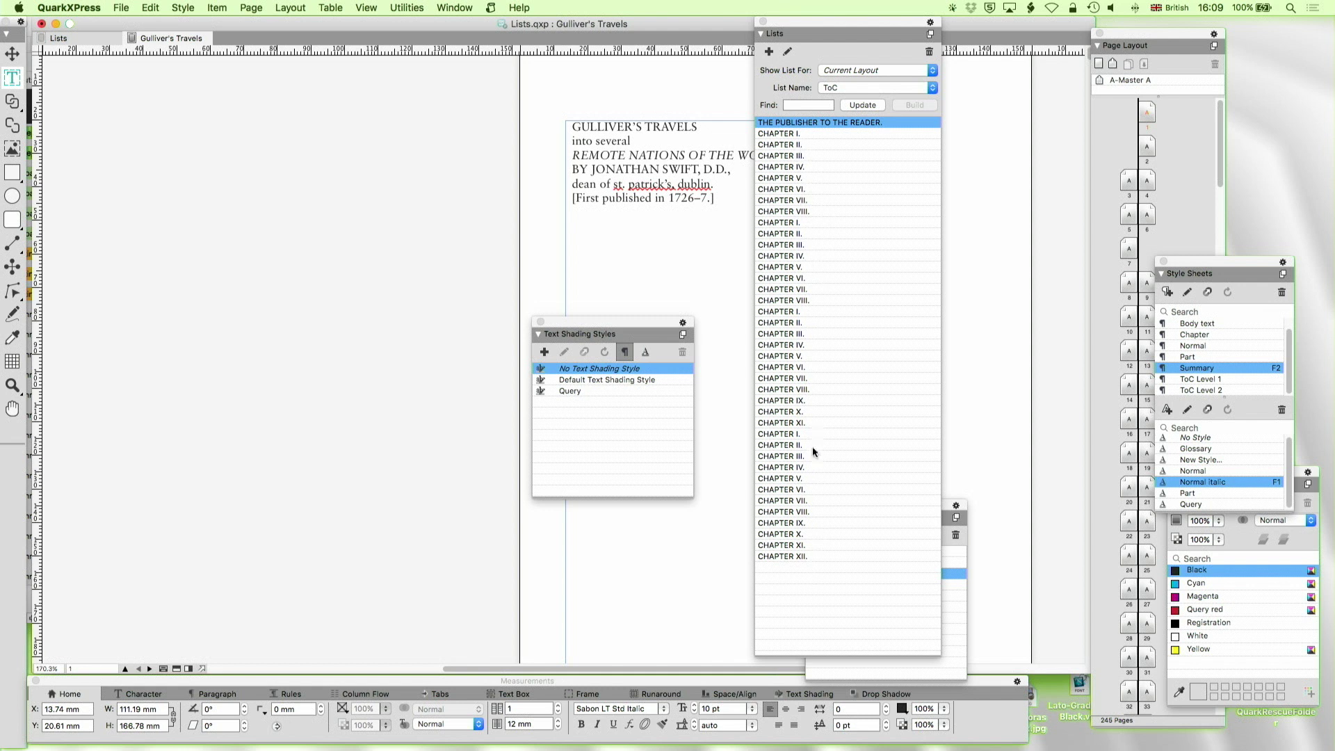
scroll(656, 247, "down", 15)
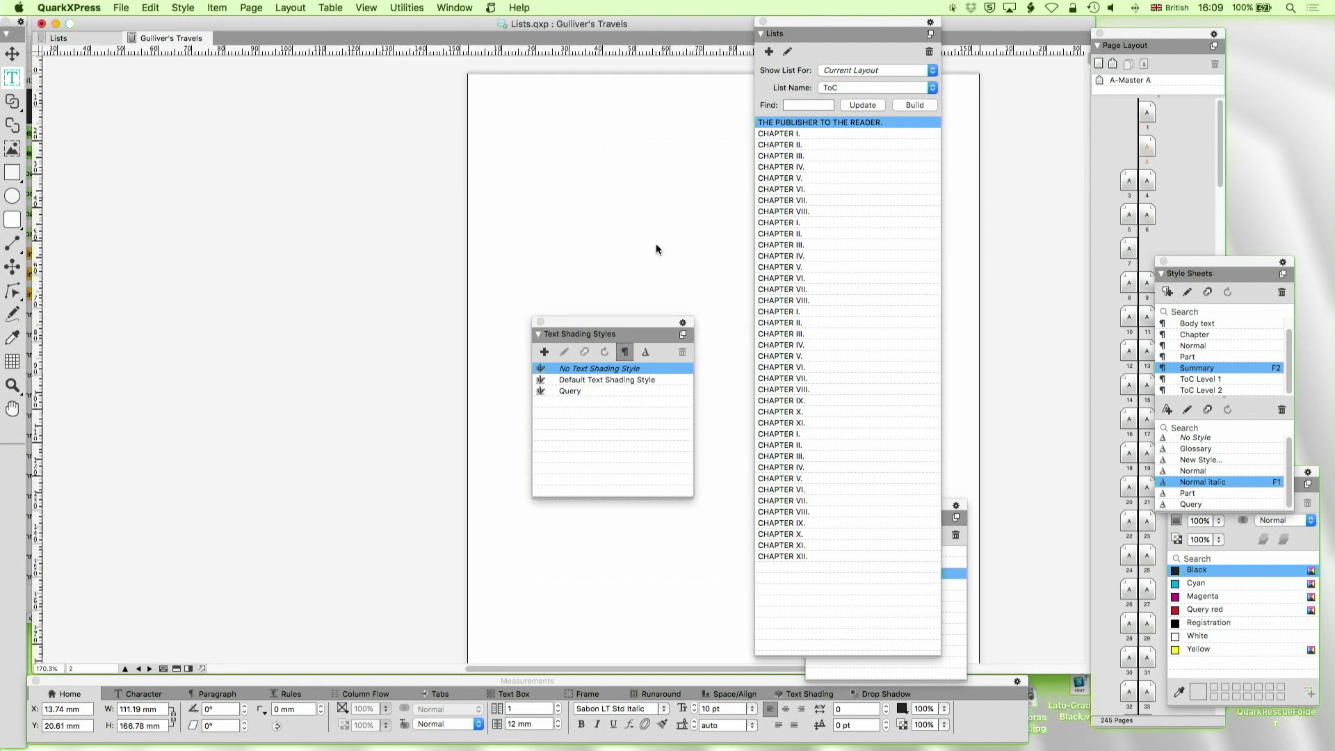
left_click(468, 137)
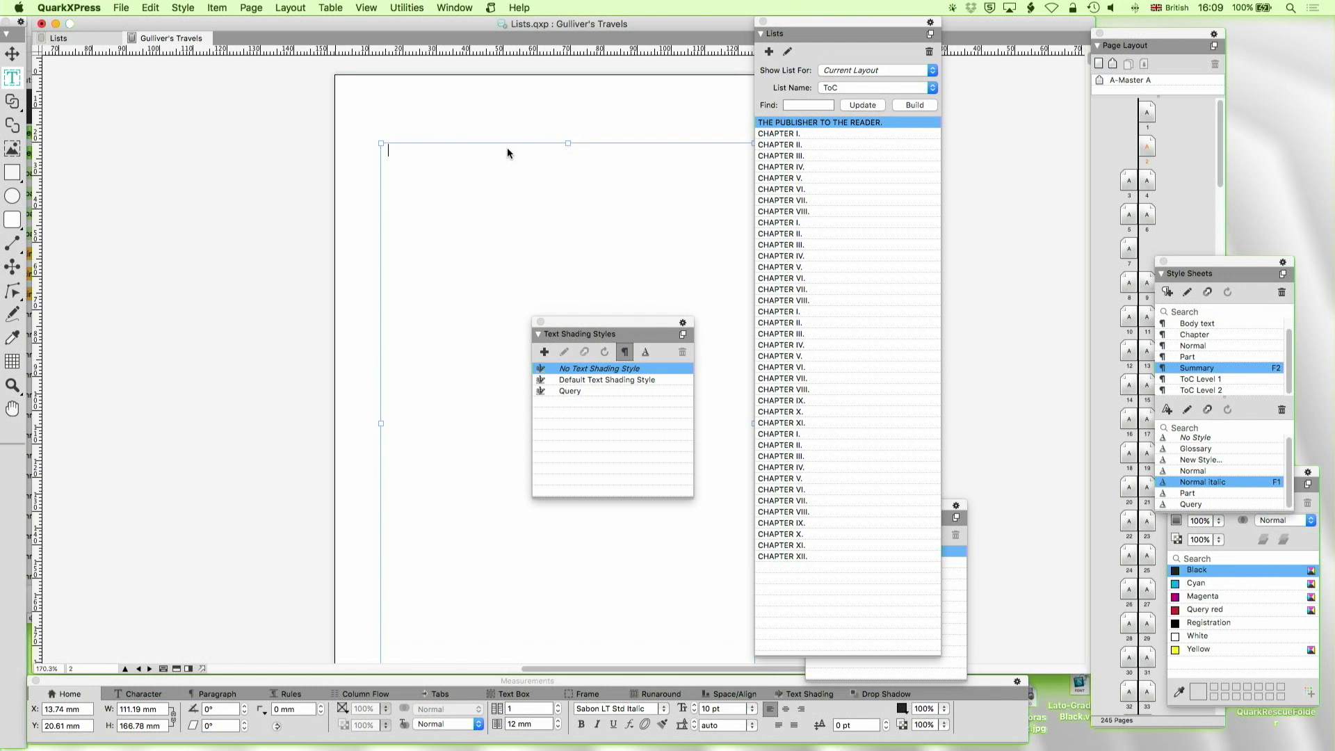
scroll(508, 178, "down", 1)
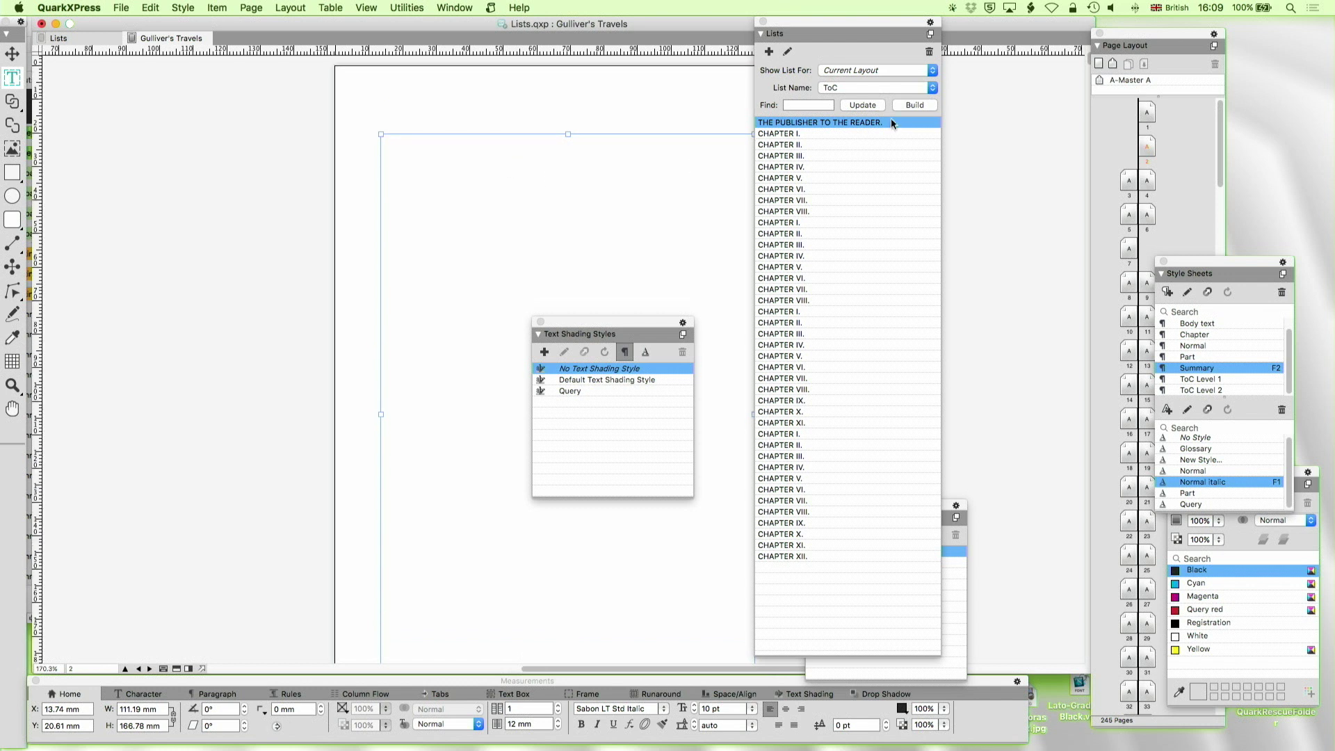
left_click(911, 105)
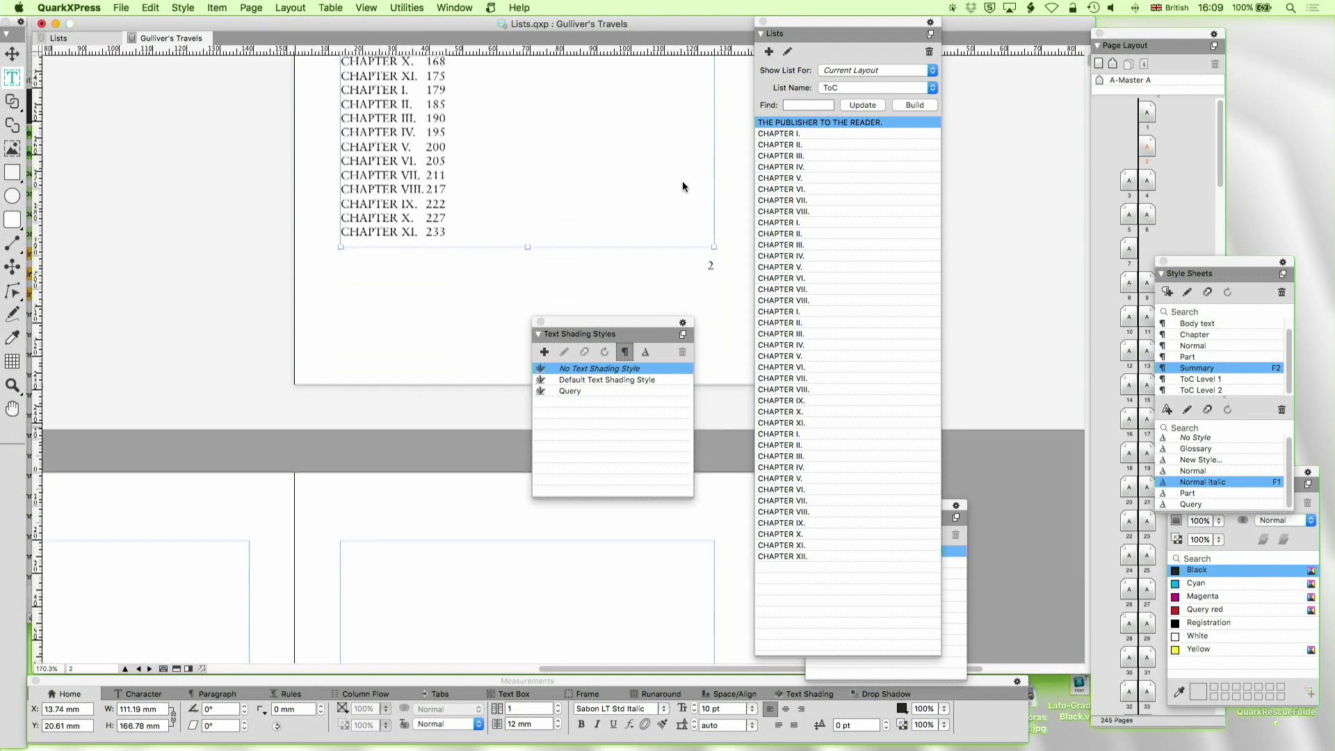
scroll(485, 161, "up", 10)
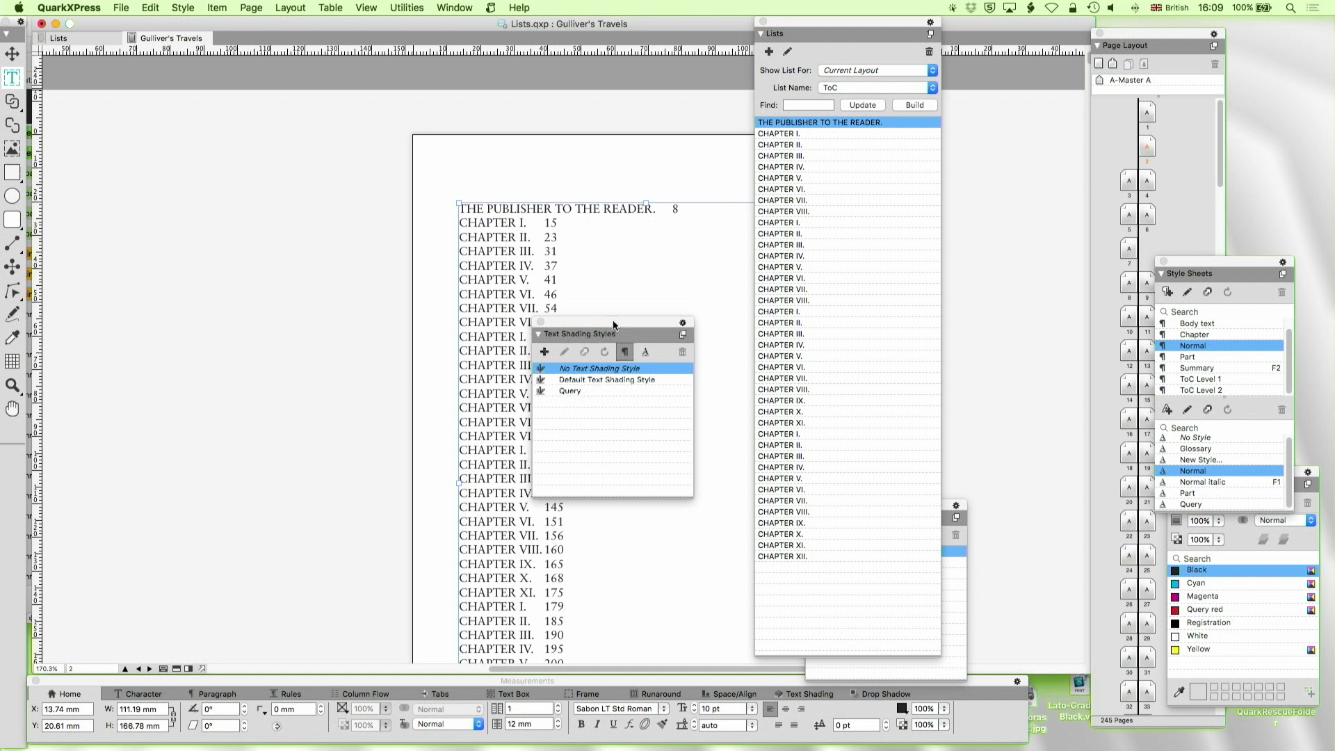
Give all the ToC text a right-aligned tab with a '.' fill character at about 103 mm
left_click_drag(612, 333, 763, 319)
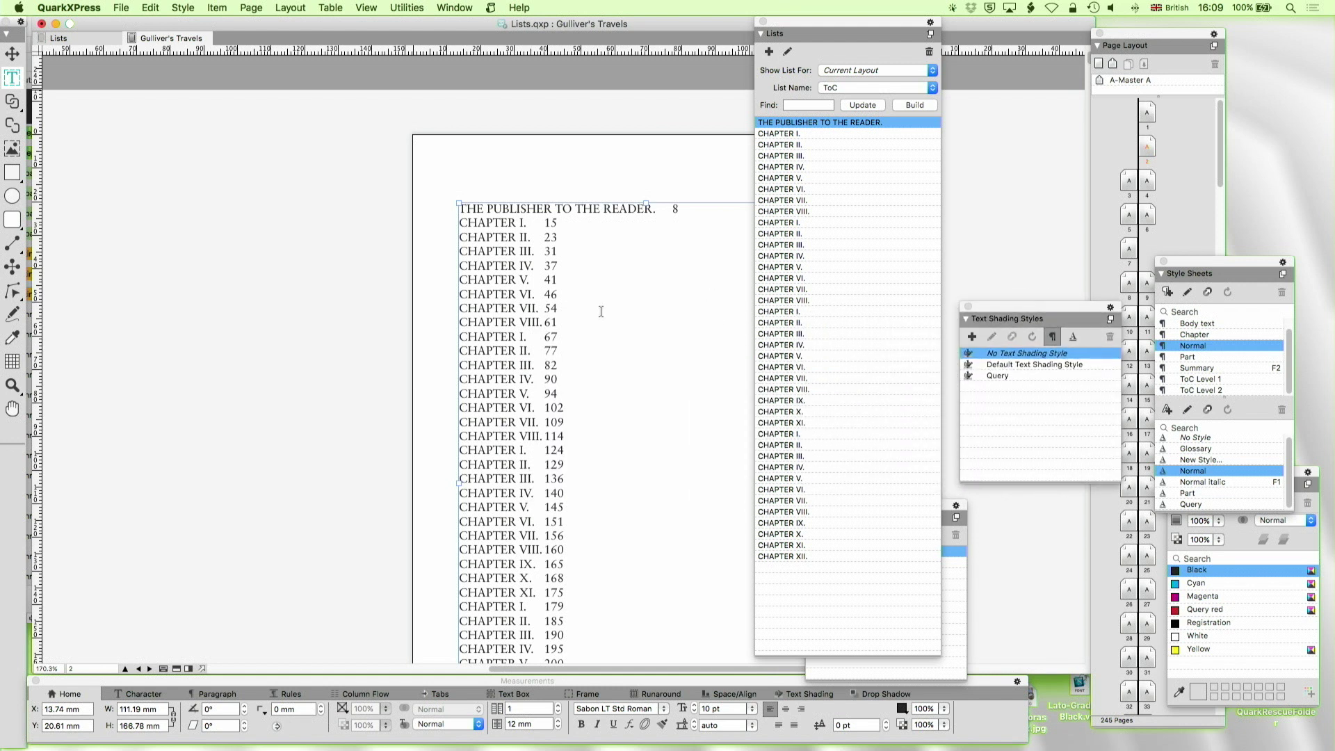
key("super+a")
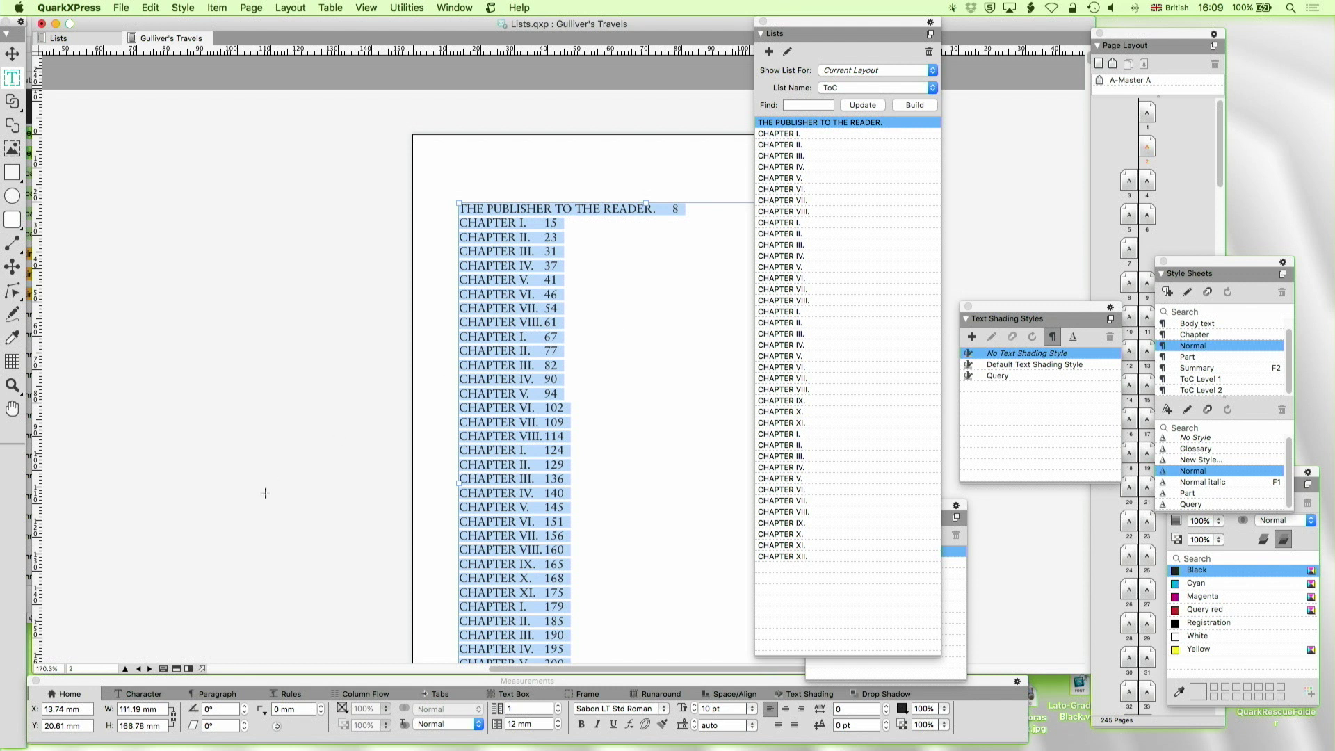
left_click(226, 692)
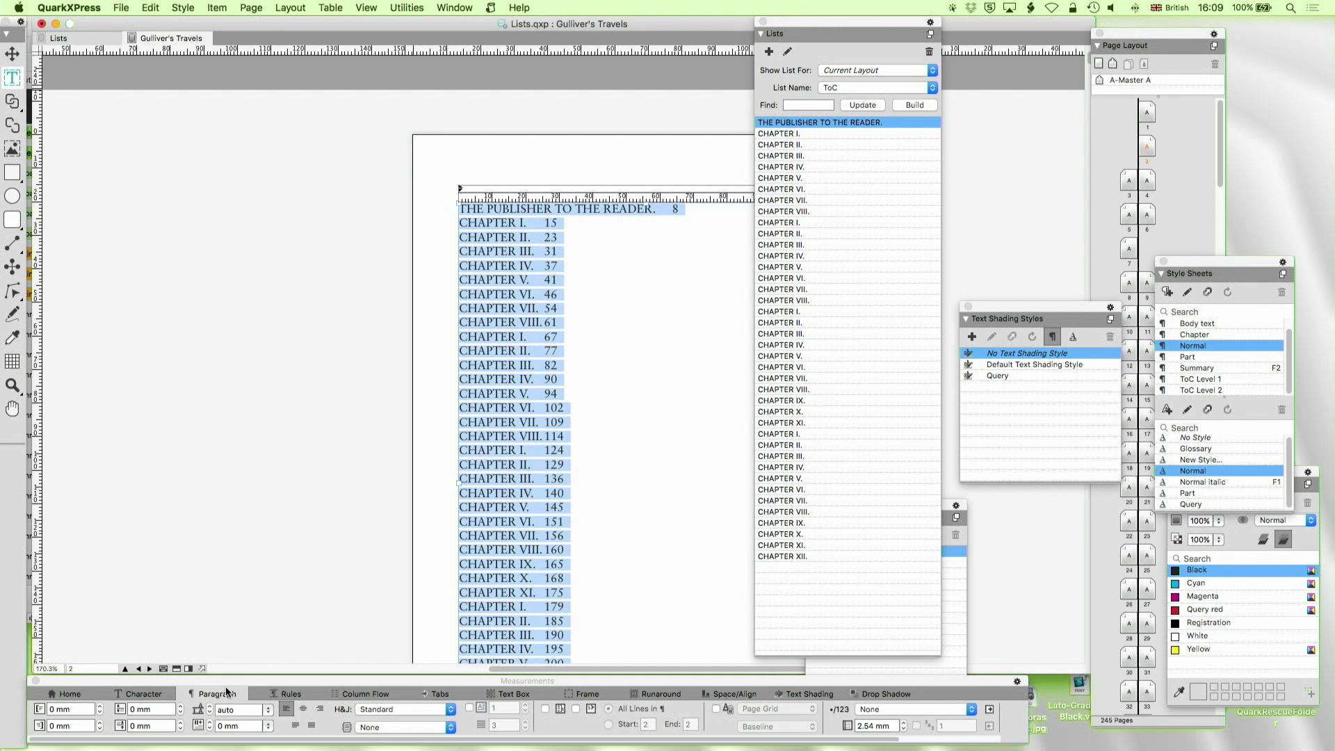
left_click(440, 693)
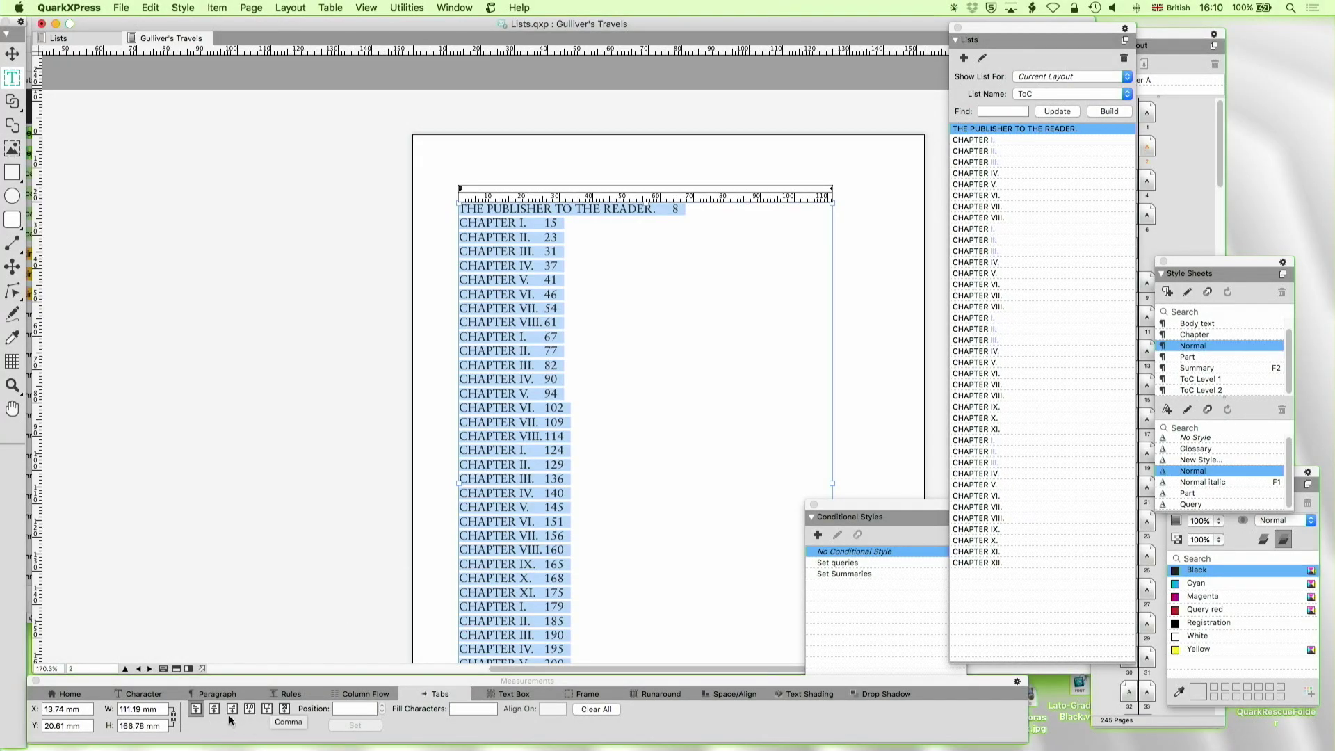
left_click(233, 709)
left_click_drag(530, 198, 477, 730)
left_click(466, 709)
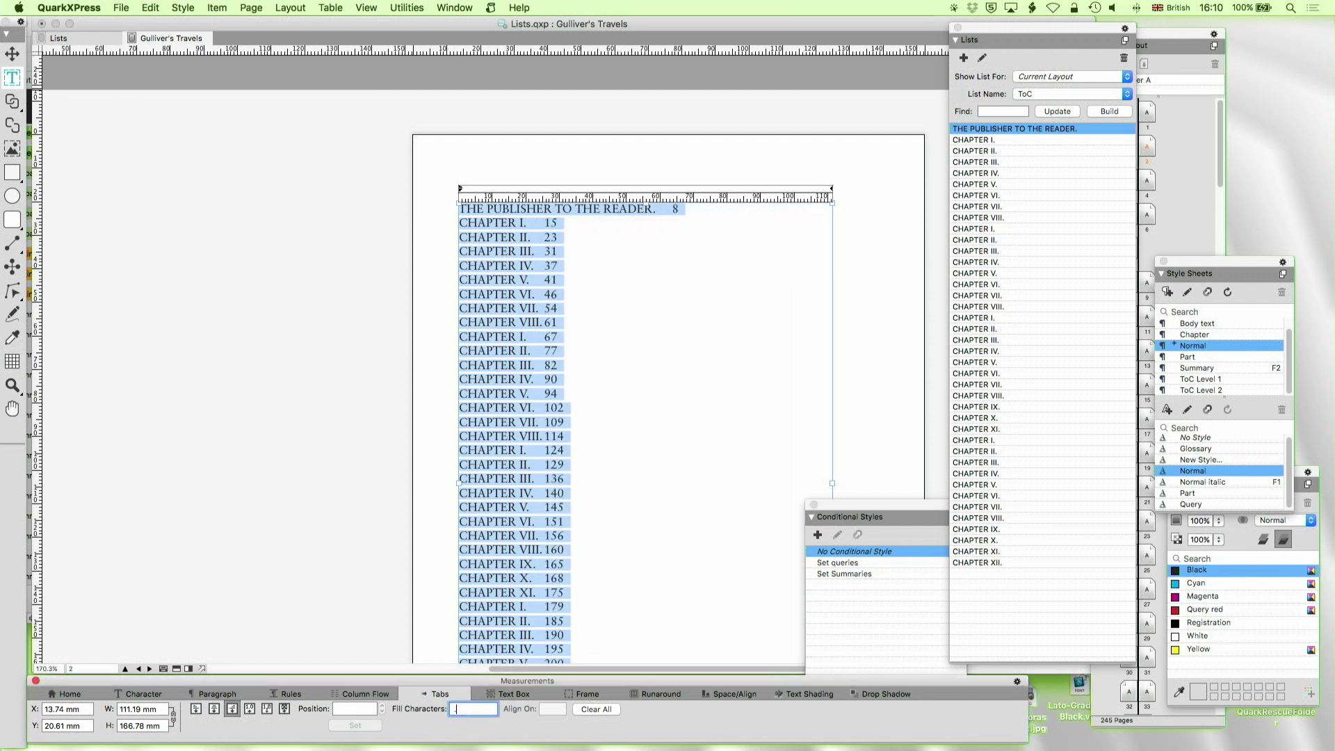
left_click_drag(817, 196, 807, 231)
scroll(781, 325, "down", 15)
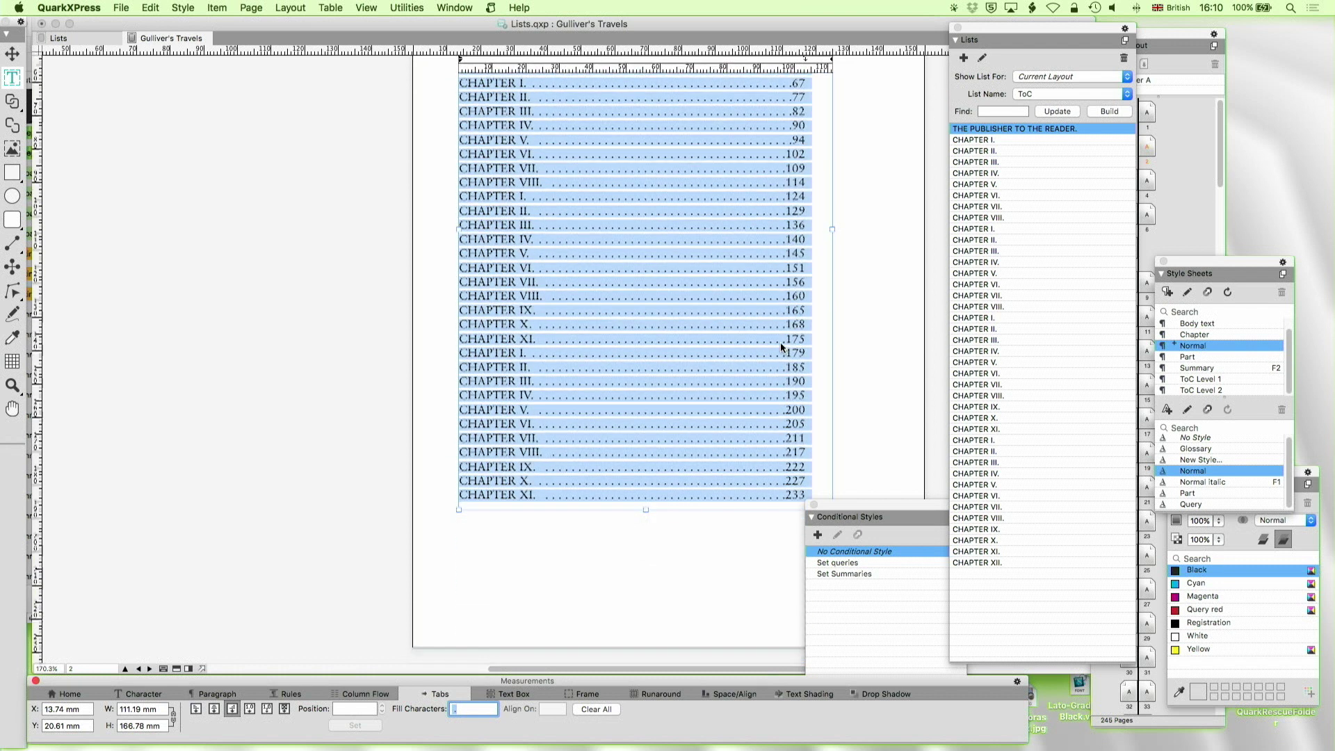
scroll(781, 342, "up", 15)
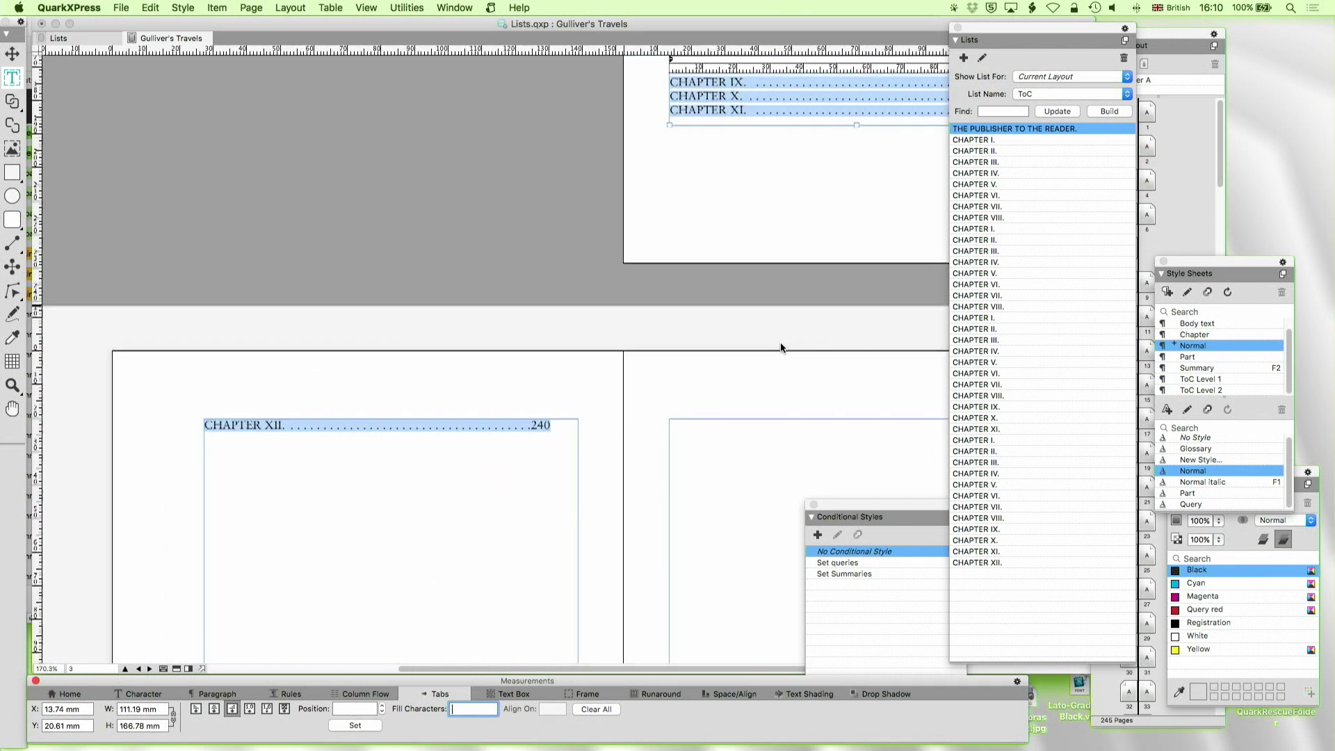
scroll(779, 342, "up", 5)
scroll(778, 342, "right", 5)
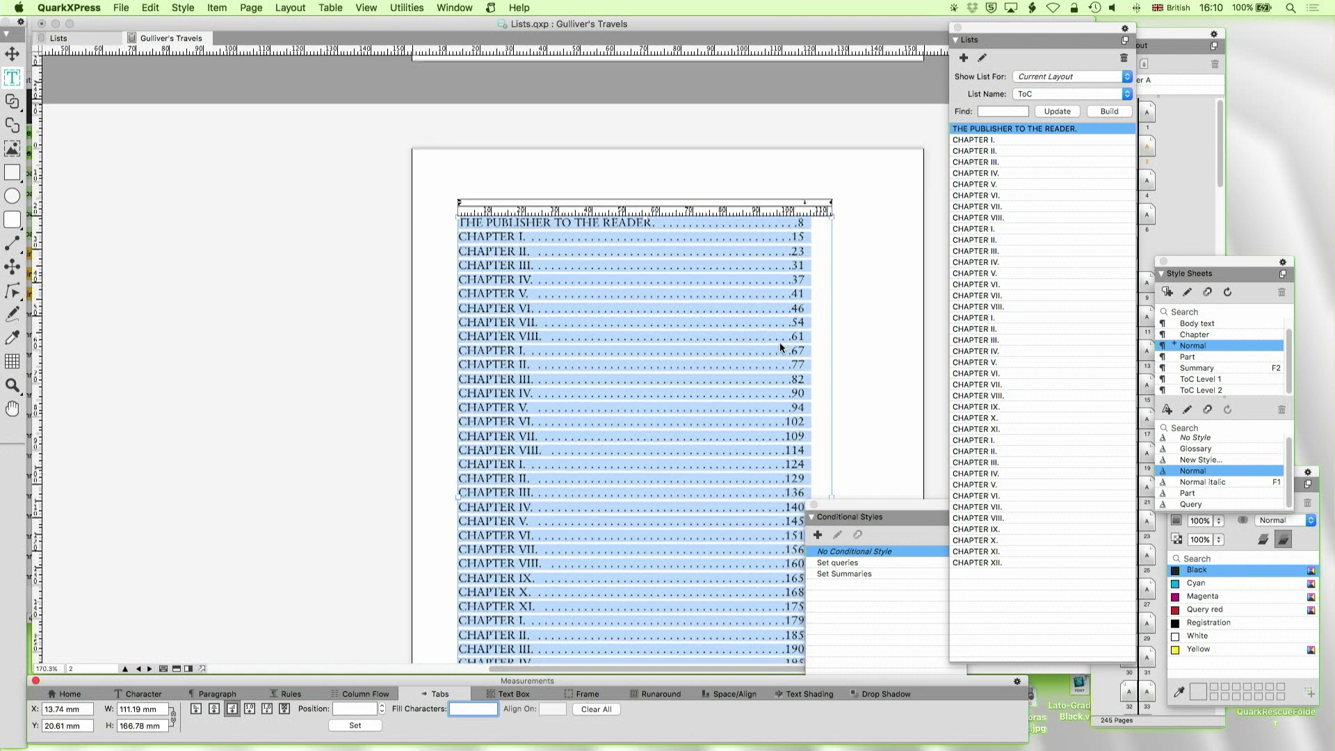
left_click(780, 346)
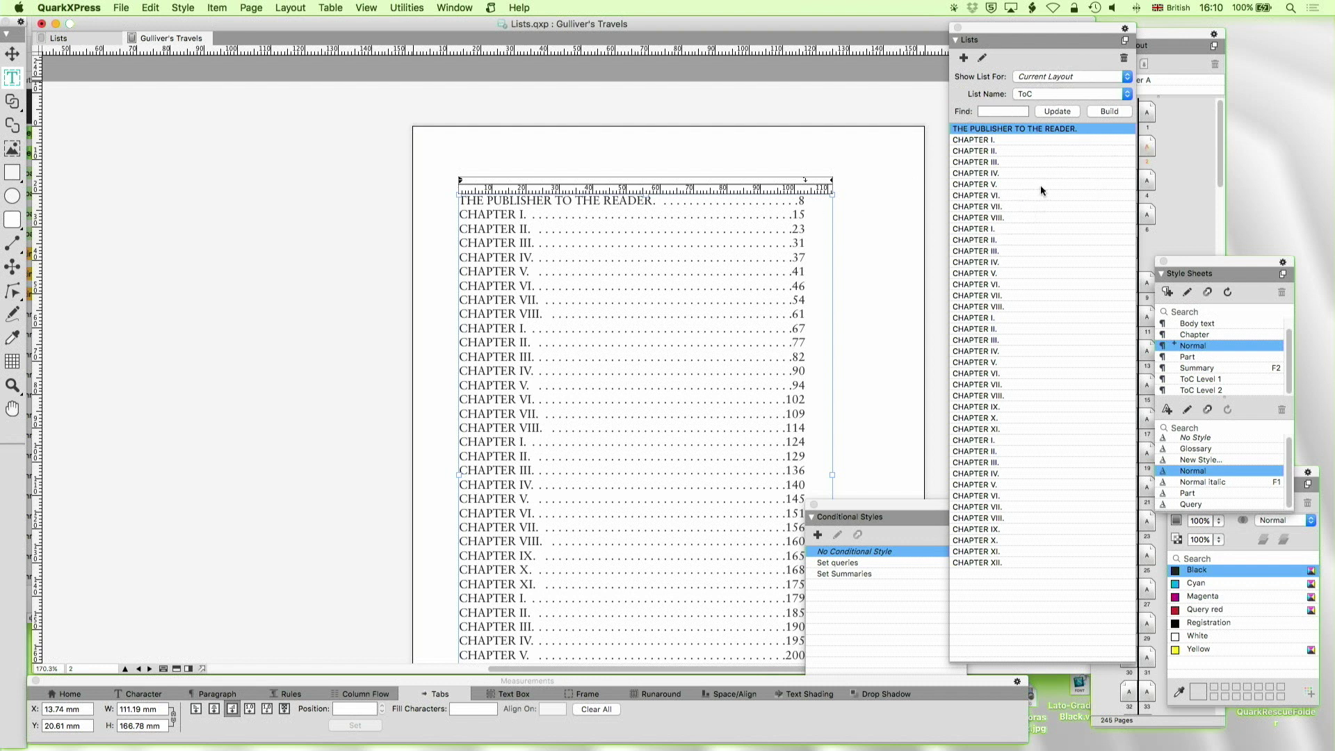
Delete the built ToC text and display the Chapters and parts list
key("super+a")
key("BackSpace")
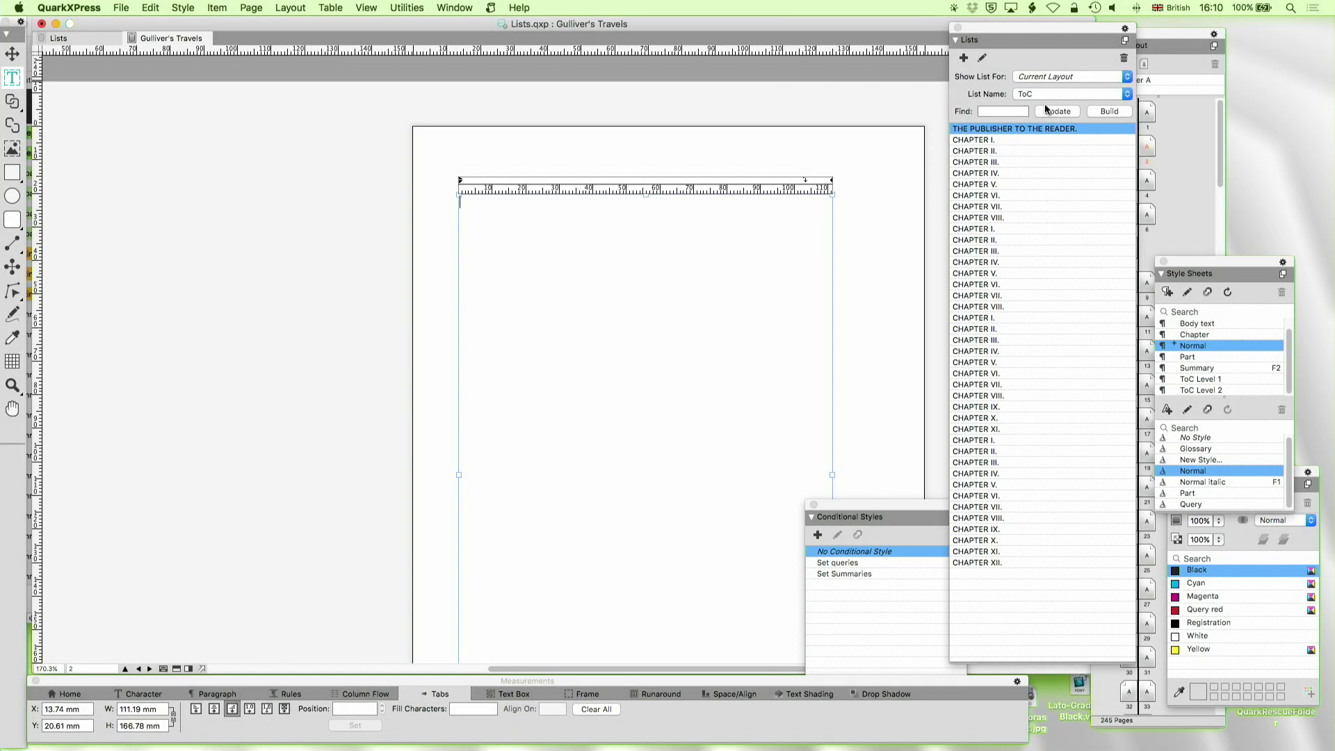
left_click(1044, 96)
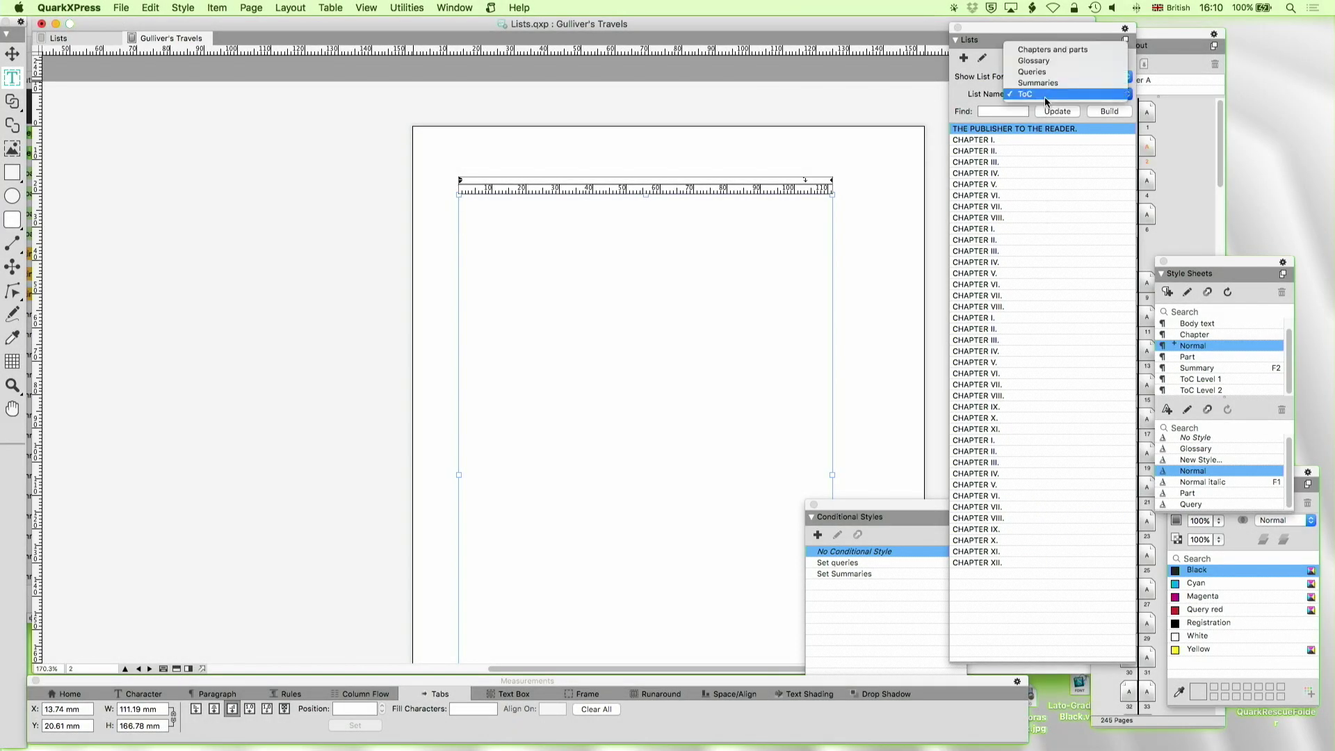
left_click(1069, 52)
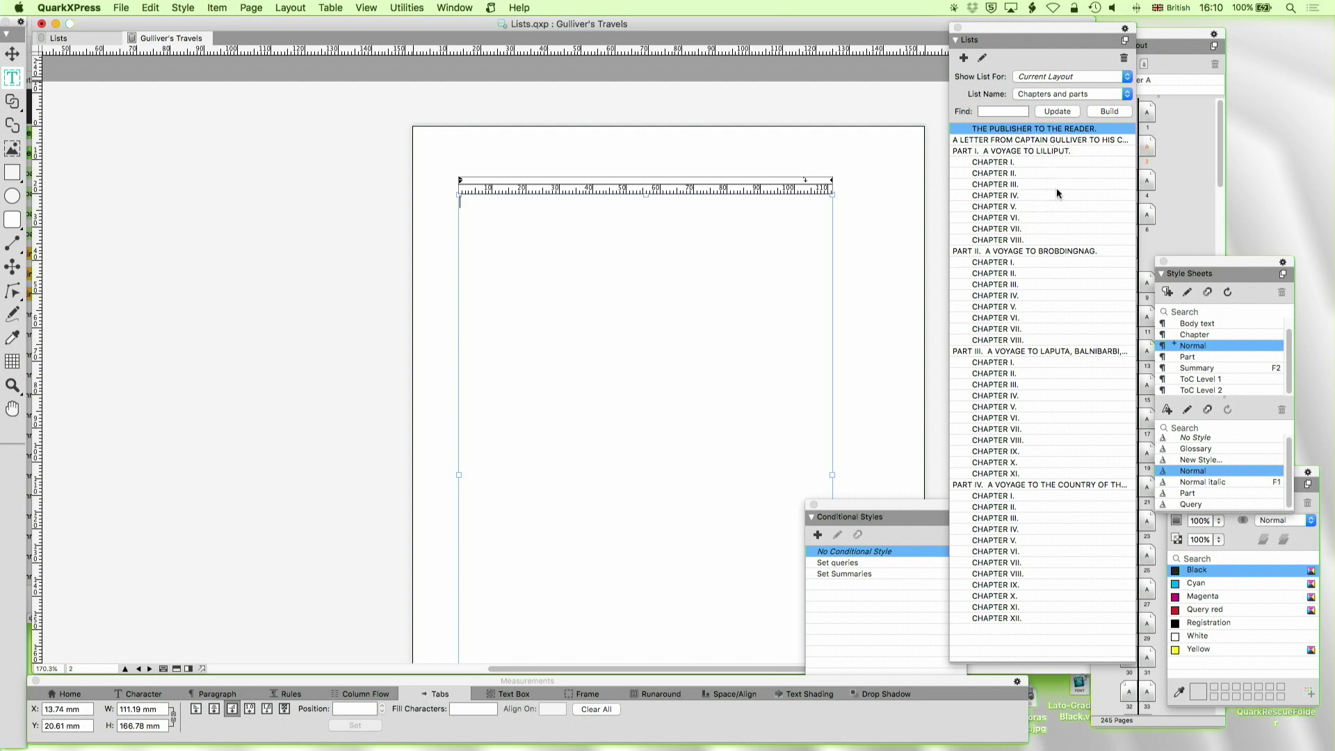
Confirm Chapter entries format as ToC Level 2 and Part entries as ToC Level 1
left_click(982, 58)
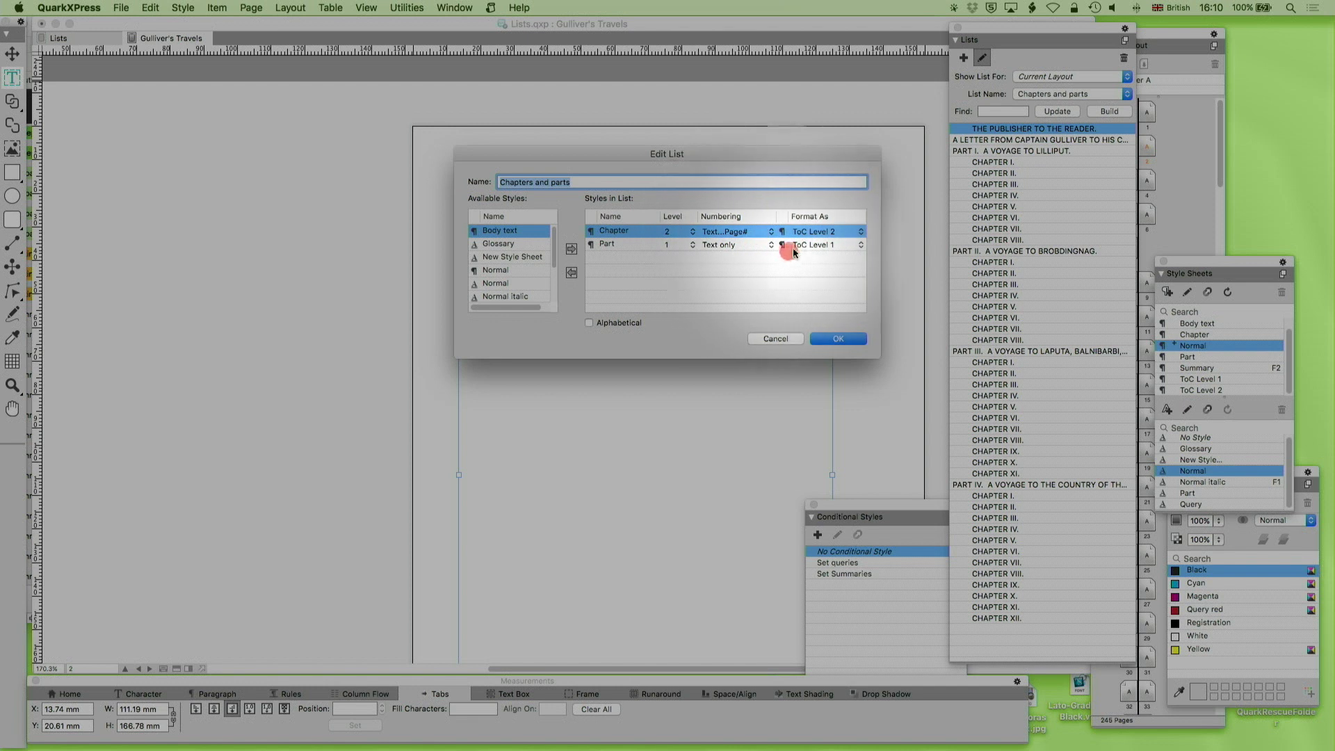
left_click(854, 233)
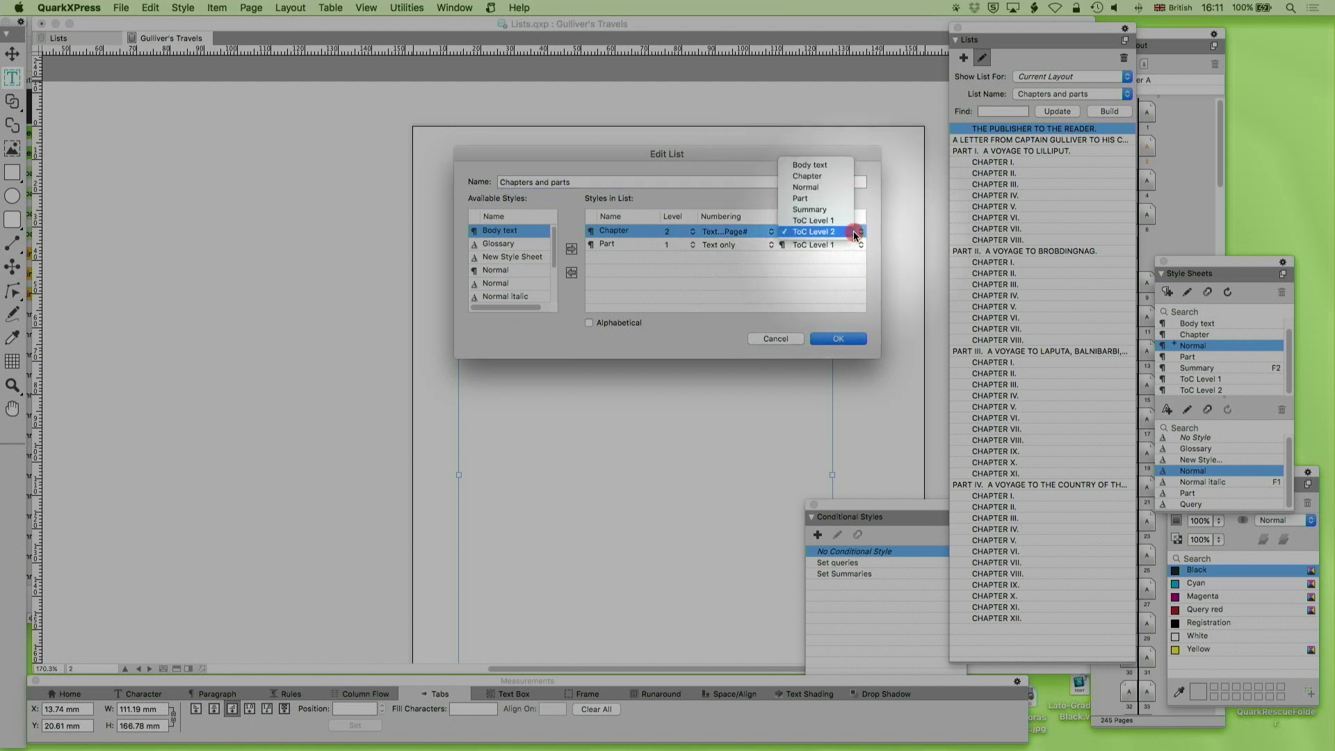
left_click(698, 290)
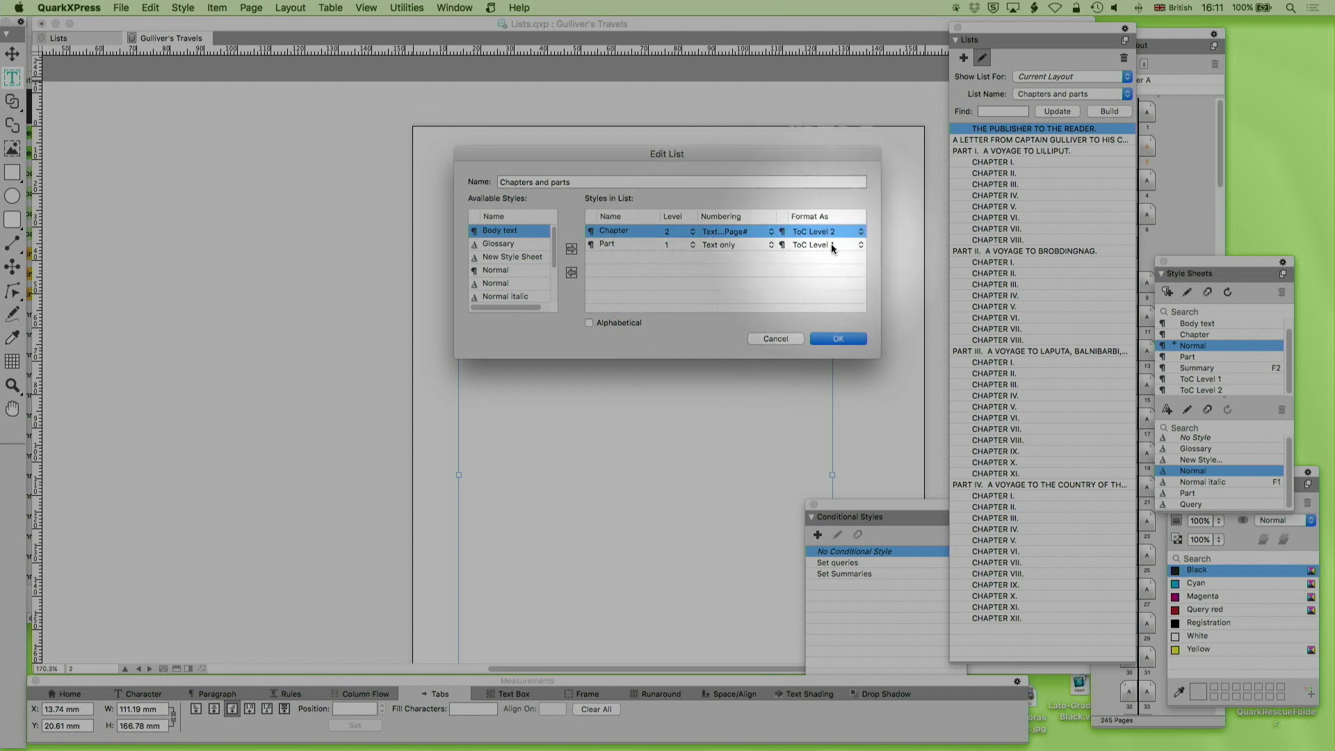
left_click(861, 249)
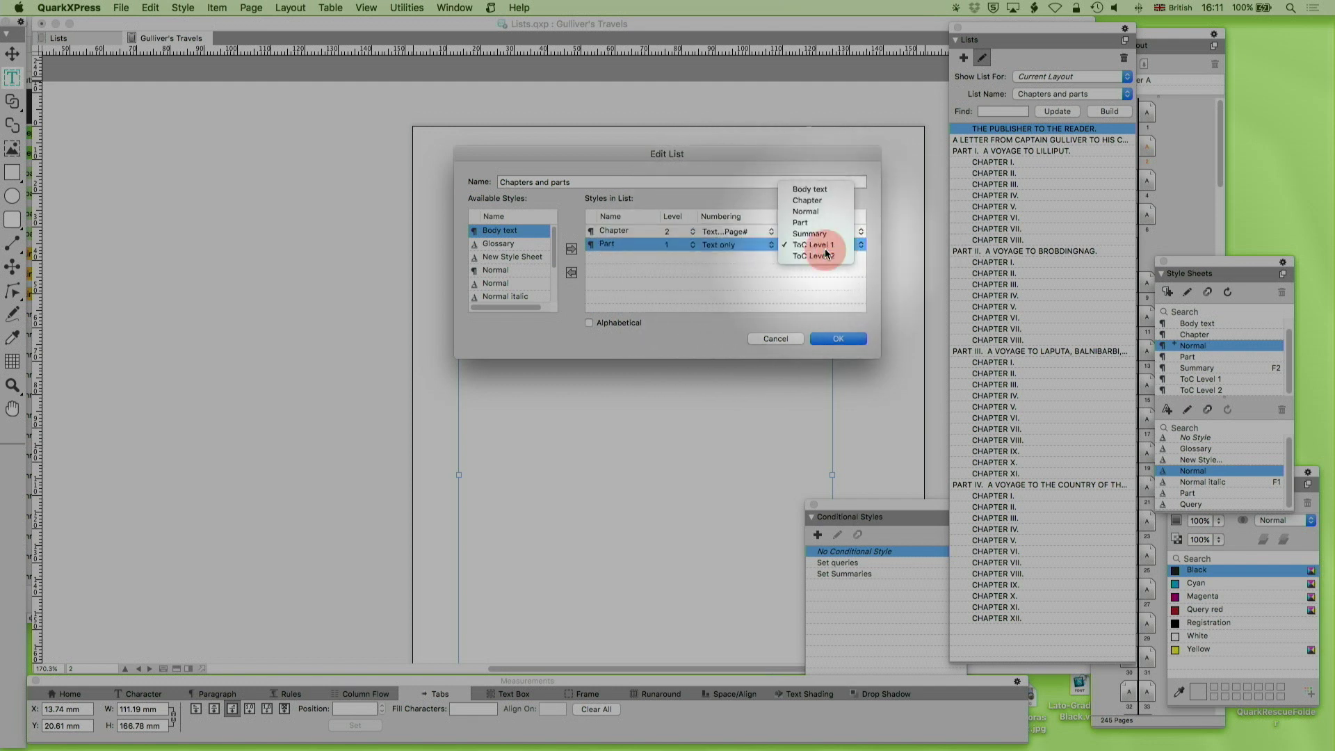
left_click(825, 248)
left_click(834, 339)
left_click(609, 251)
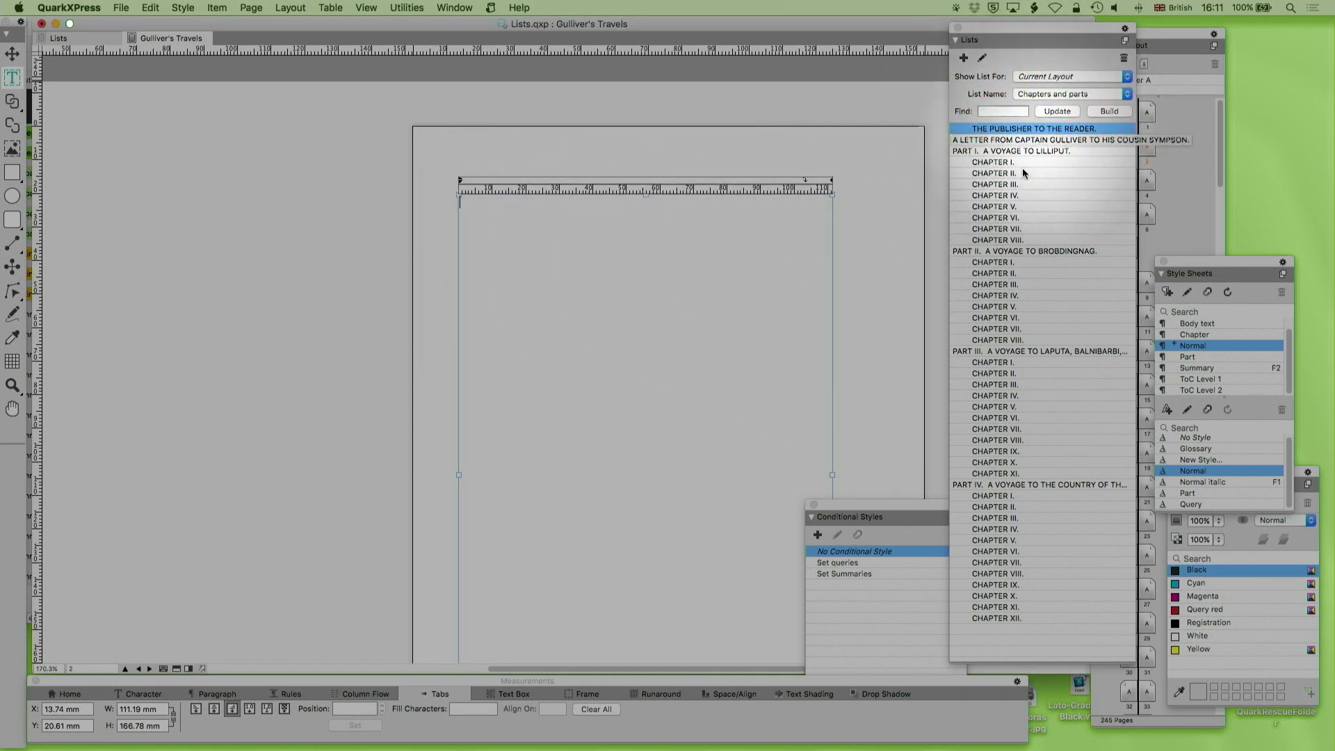
Build the Chapters and parts list into page 2's text box and review the generated contents
left_click(1109, 111)
scroll(724, 322, "down", 8)
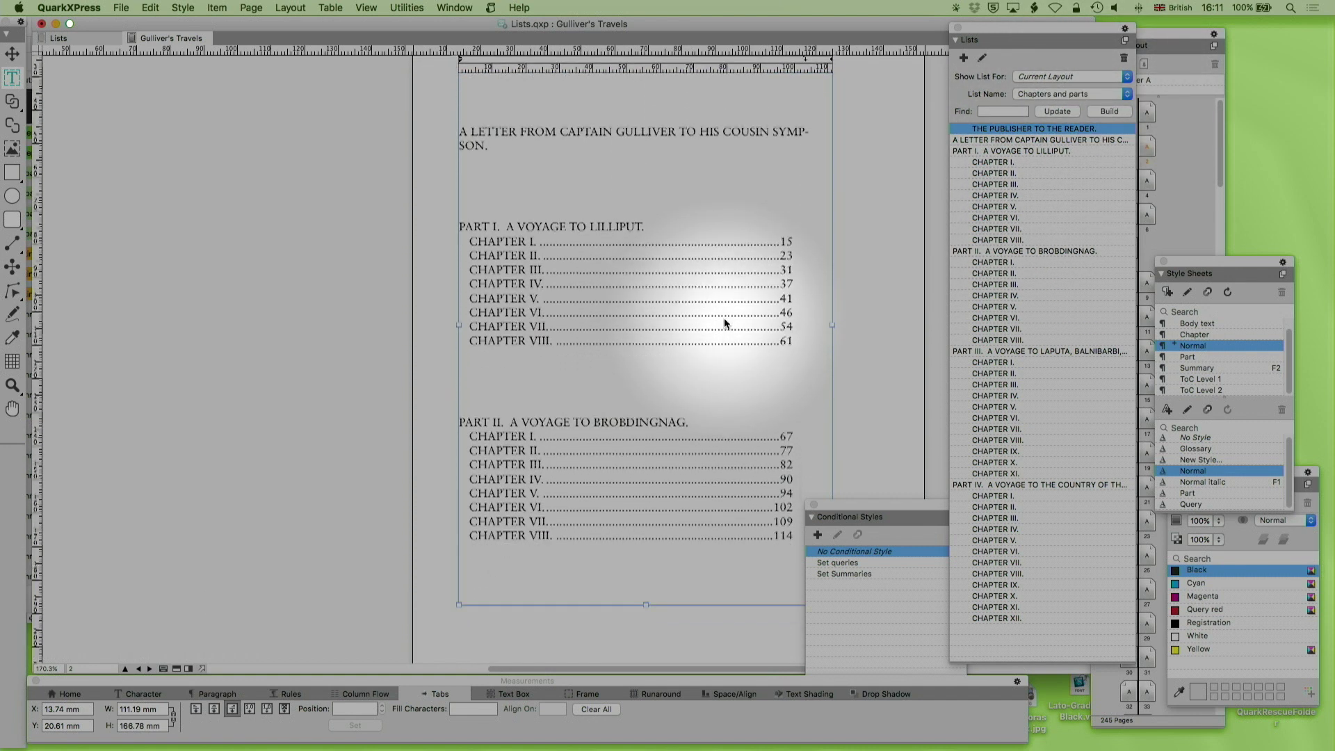
scroll(586, 299, "up", 5)
scroll(586, 299, "down", 9)
scroll(586, 299, "down", 15)
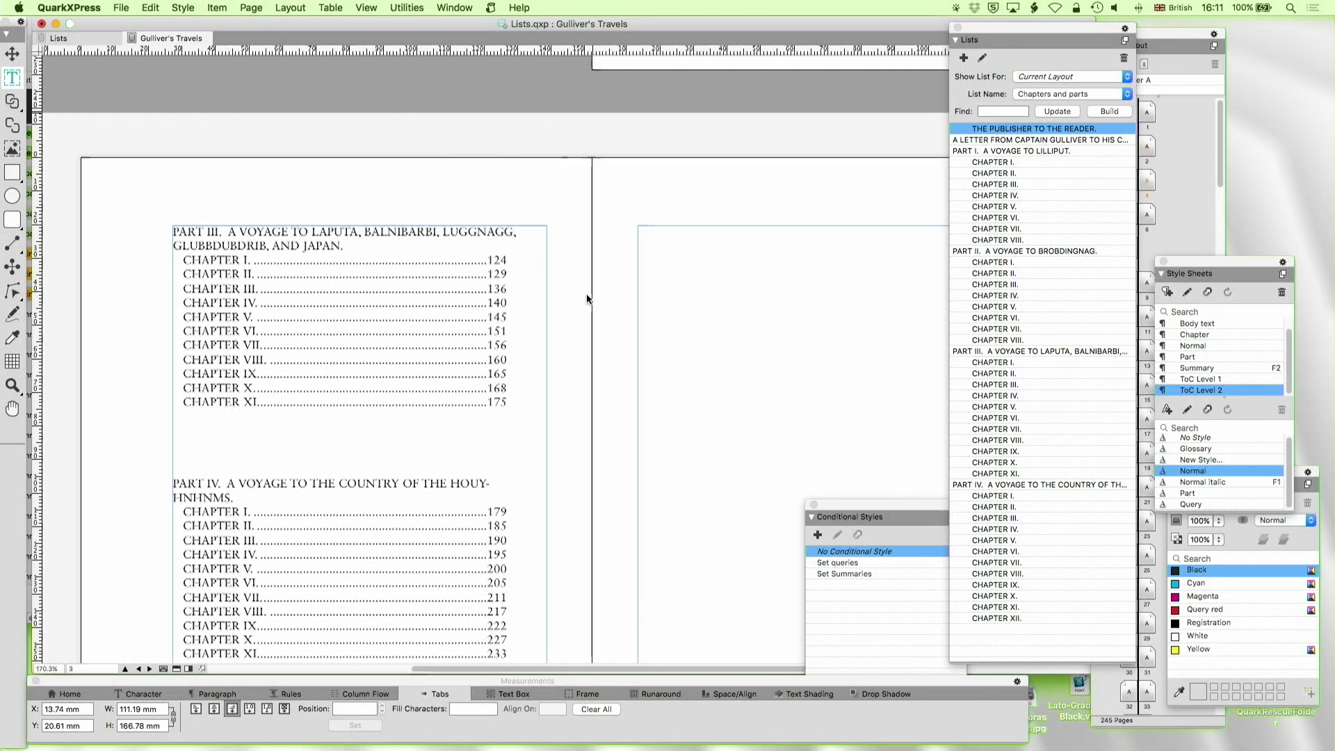
scroll(586, 299, "up", 15)
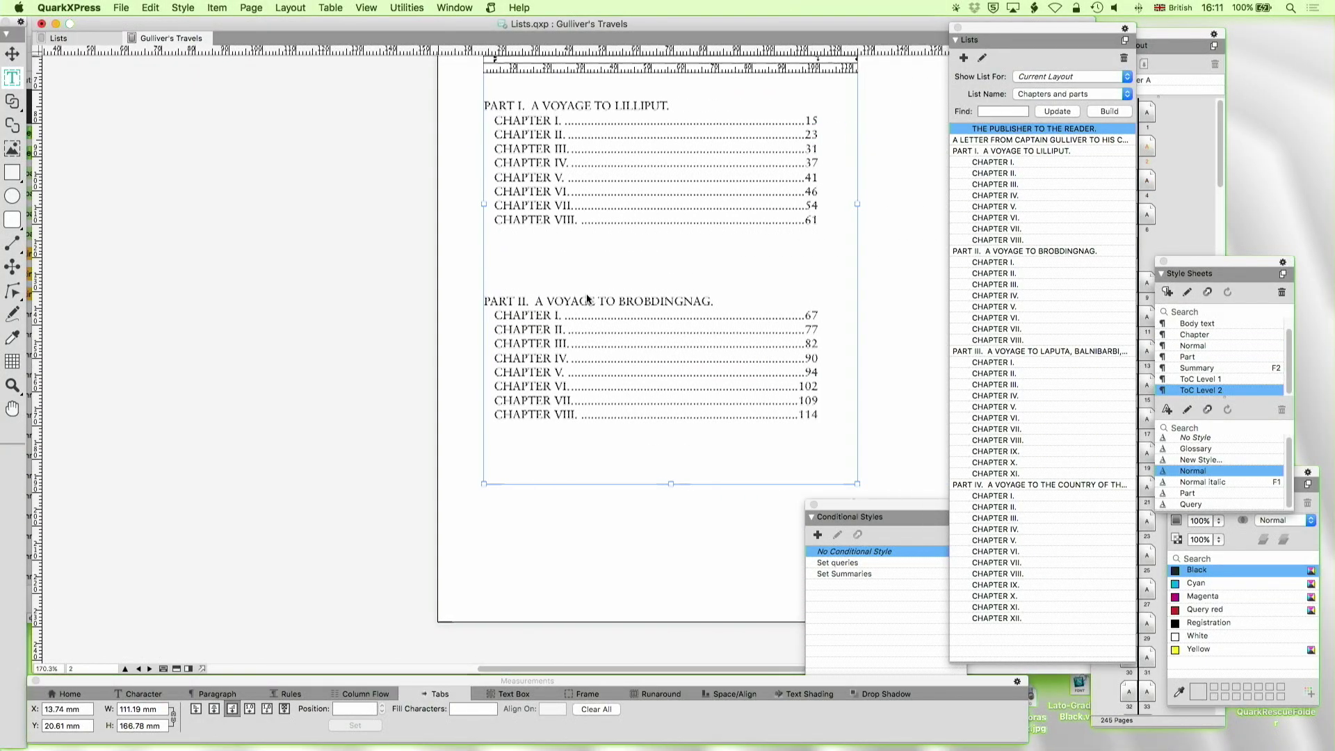
scroll(586, 299, "down", 5)
scroll(586, 299, "down", 20)
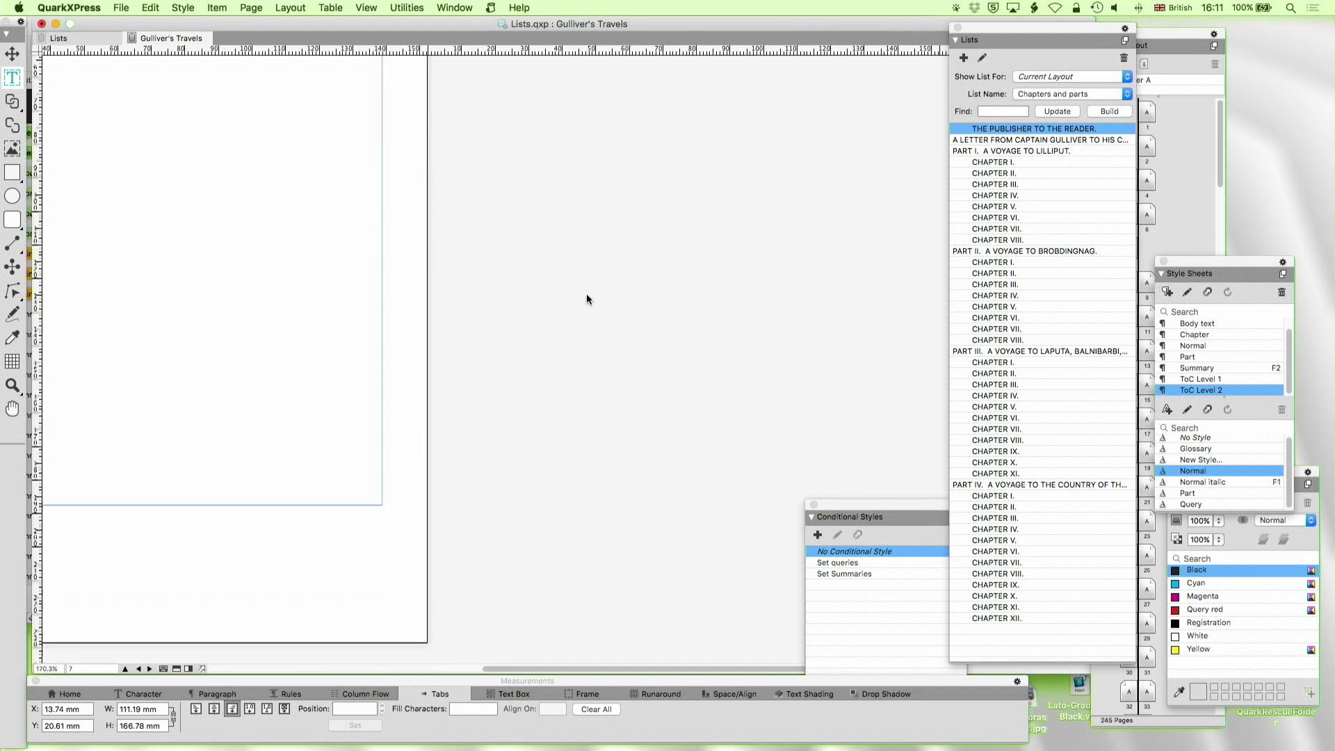
scroll(586, 295, "up", 20)
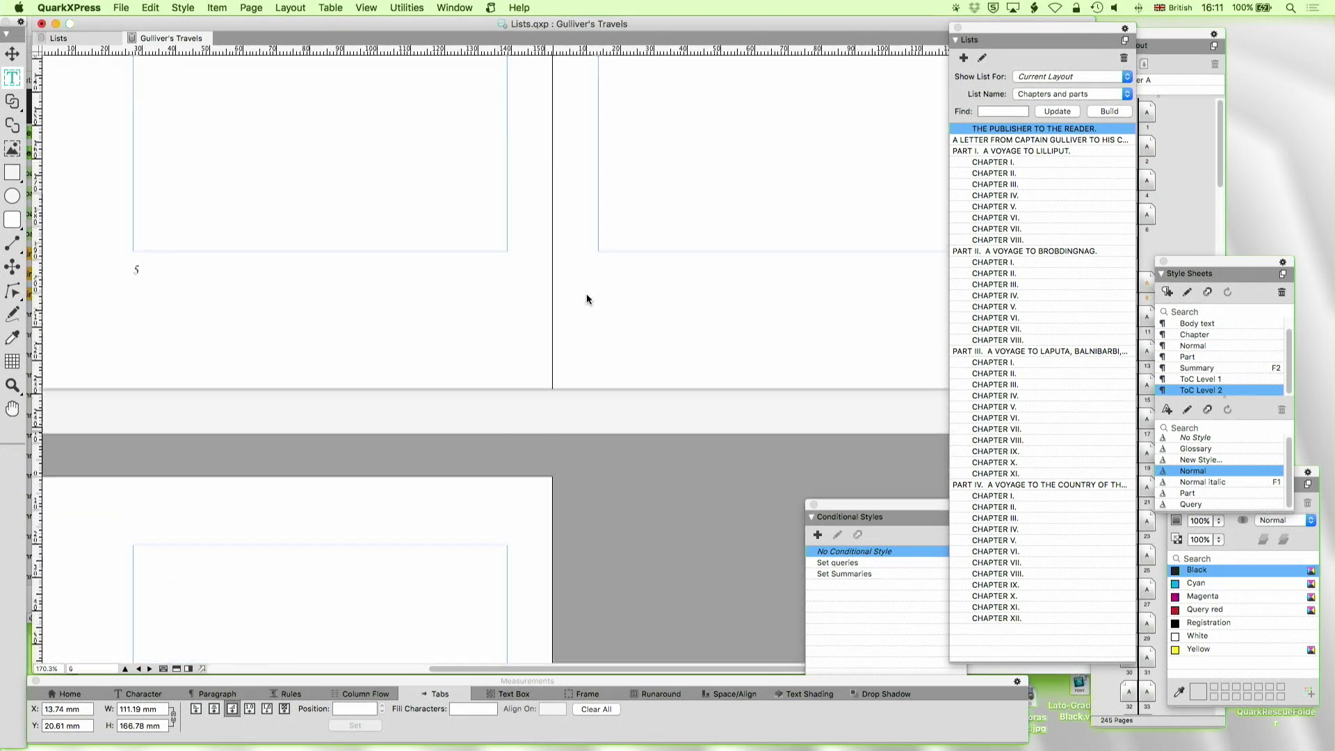
scroll(586, 297, "up", 10)
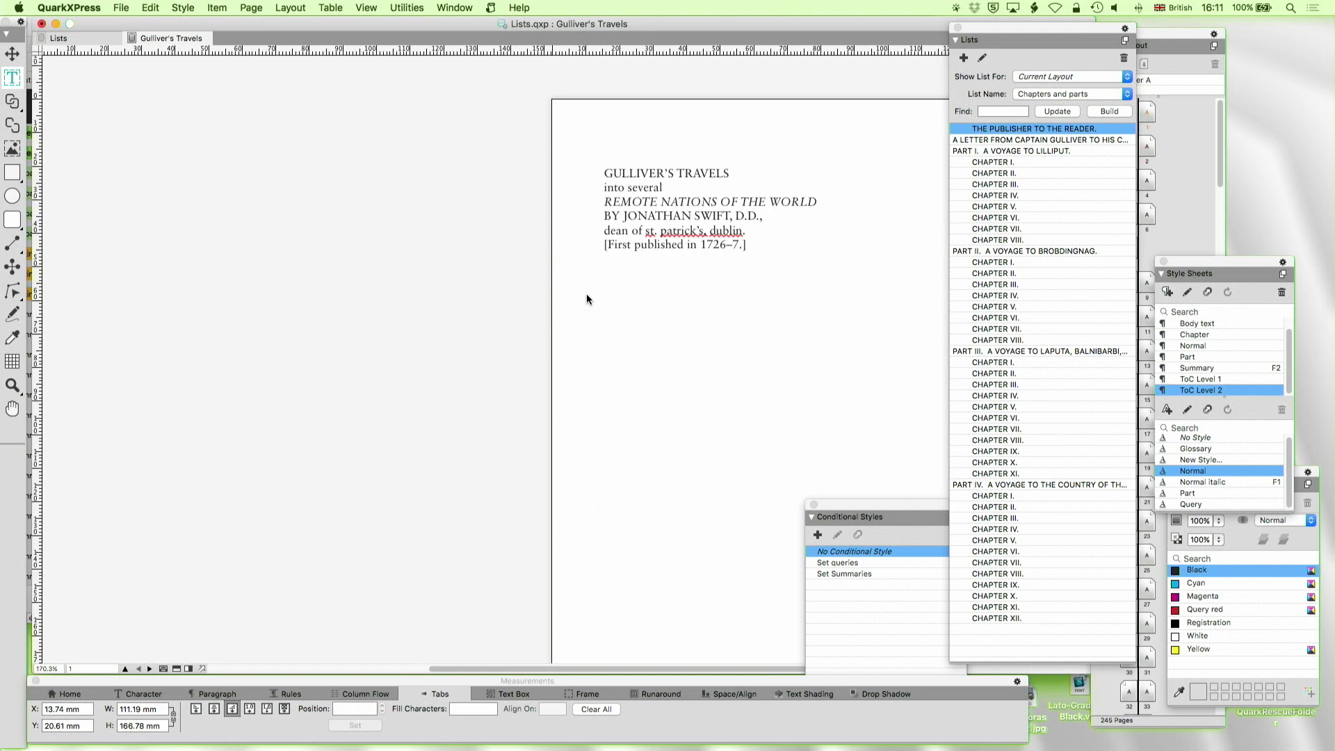
scroll(708, 346, "down", 18)
scroll(707, 340, "down", 18)
scroll(708, 344, "down", 15)
scroll(687, 344, "right", 1)
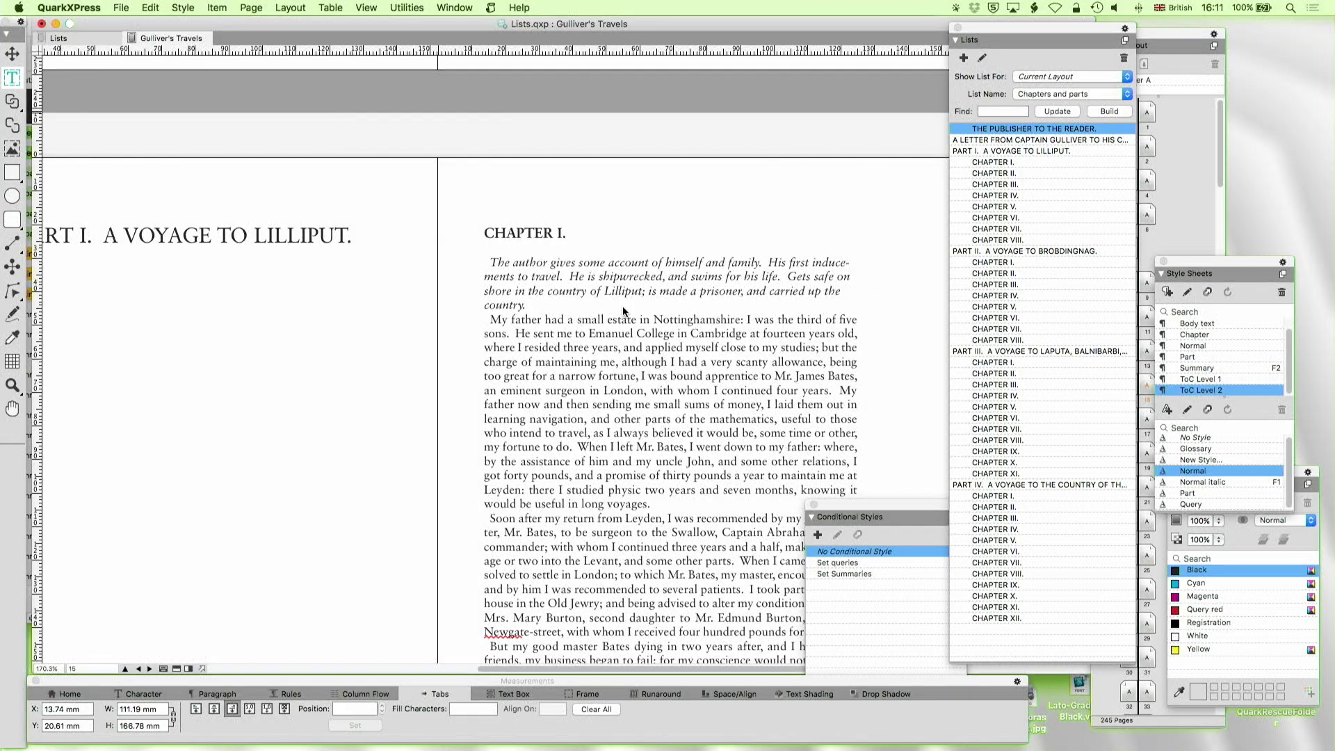
scroll(623, 311, "up", 1)
scroll(624, 312, "up", 15)
Display the Summaries list and change its Chapter entries to level 2
left_click(1036, 94)
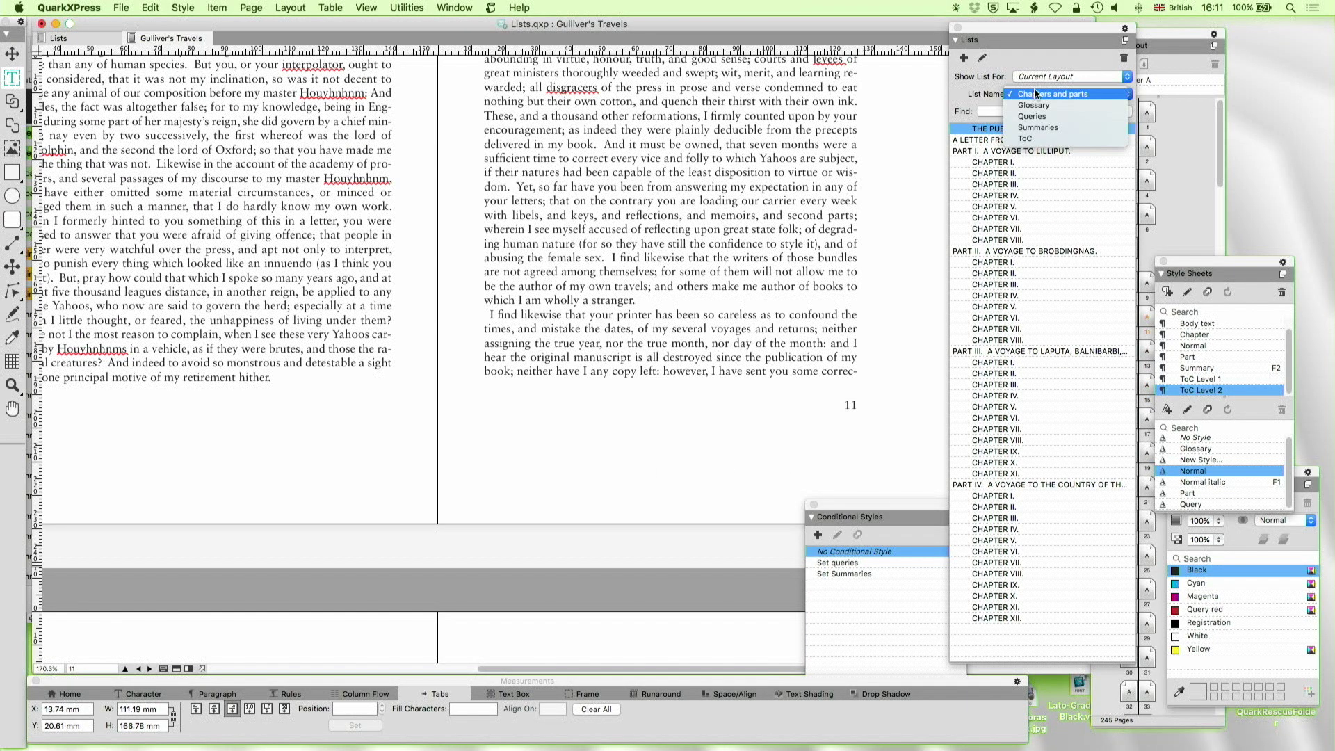
left_click(1040, 129)
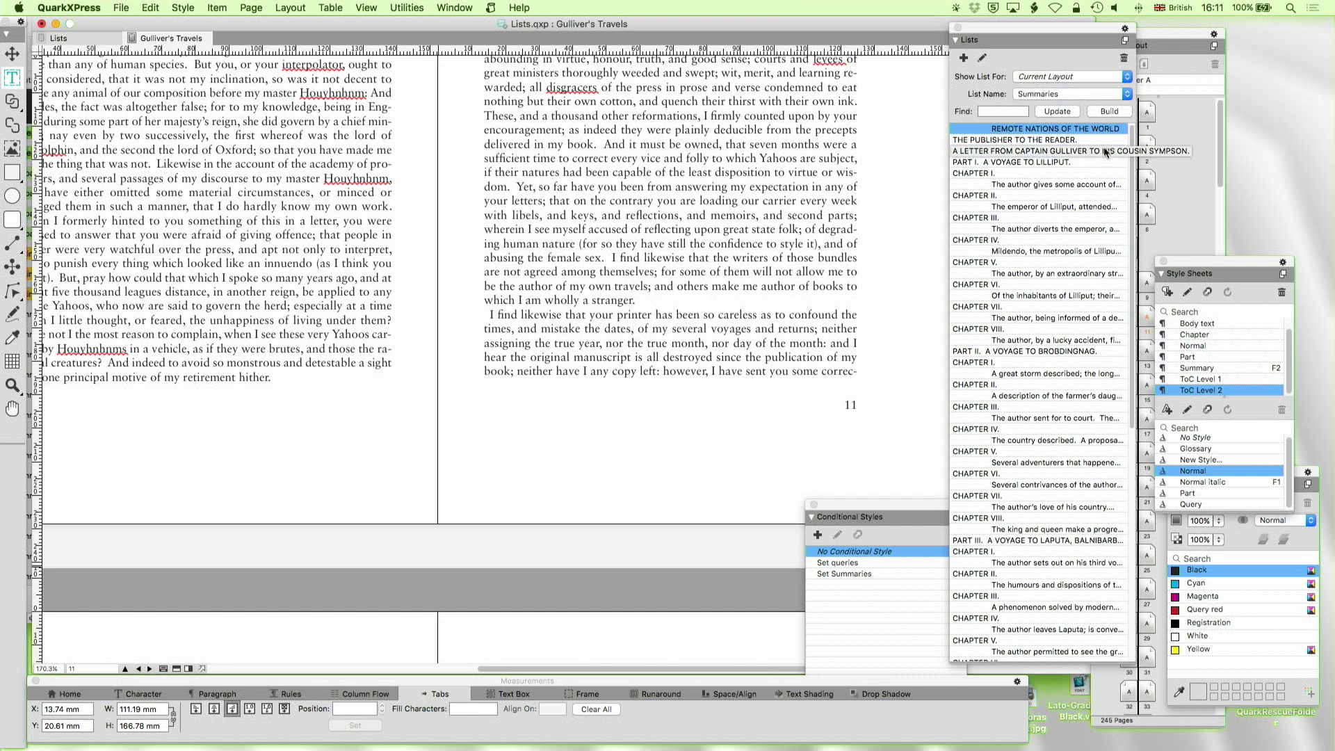
left_click(983, 59)
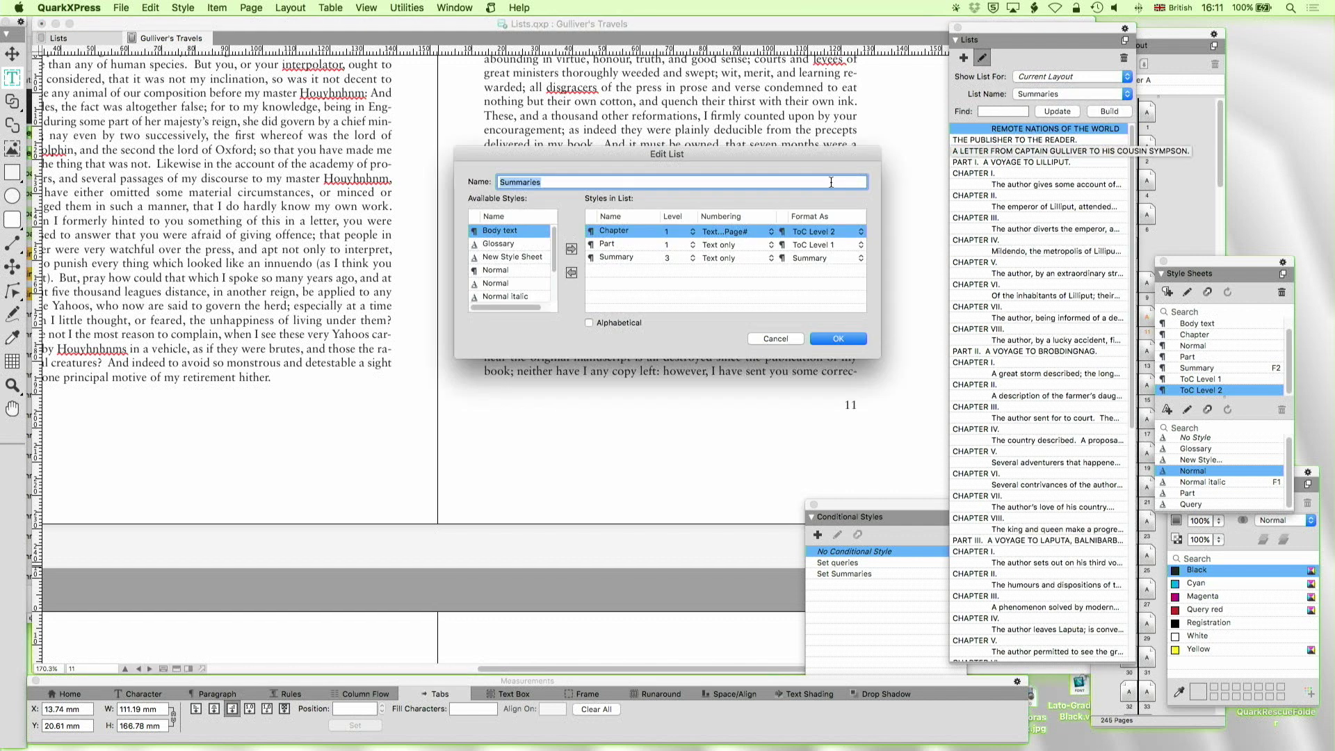
left_click(691, 233)
left_click(677, 243)
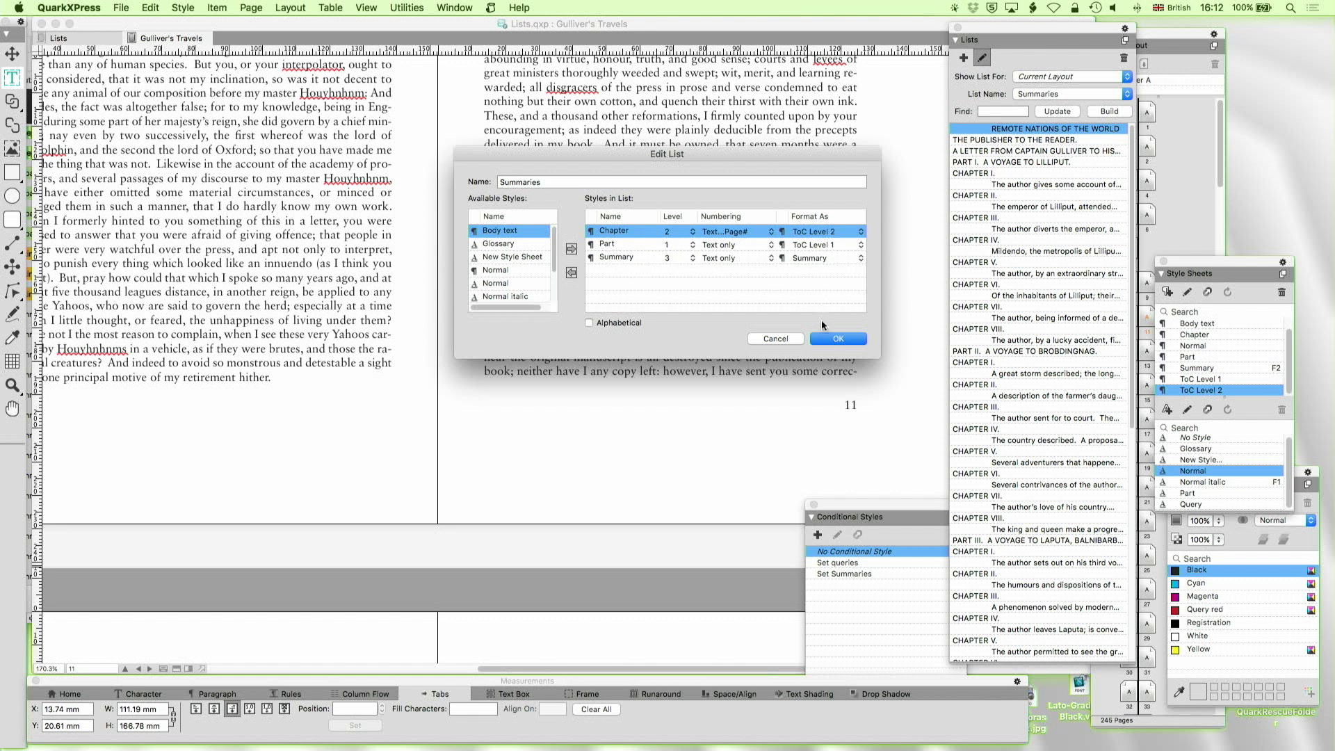
Confirm the Summaries list settings and delete the old contents text from the box
left_click(832, 340)
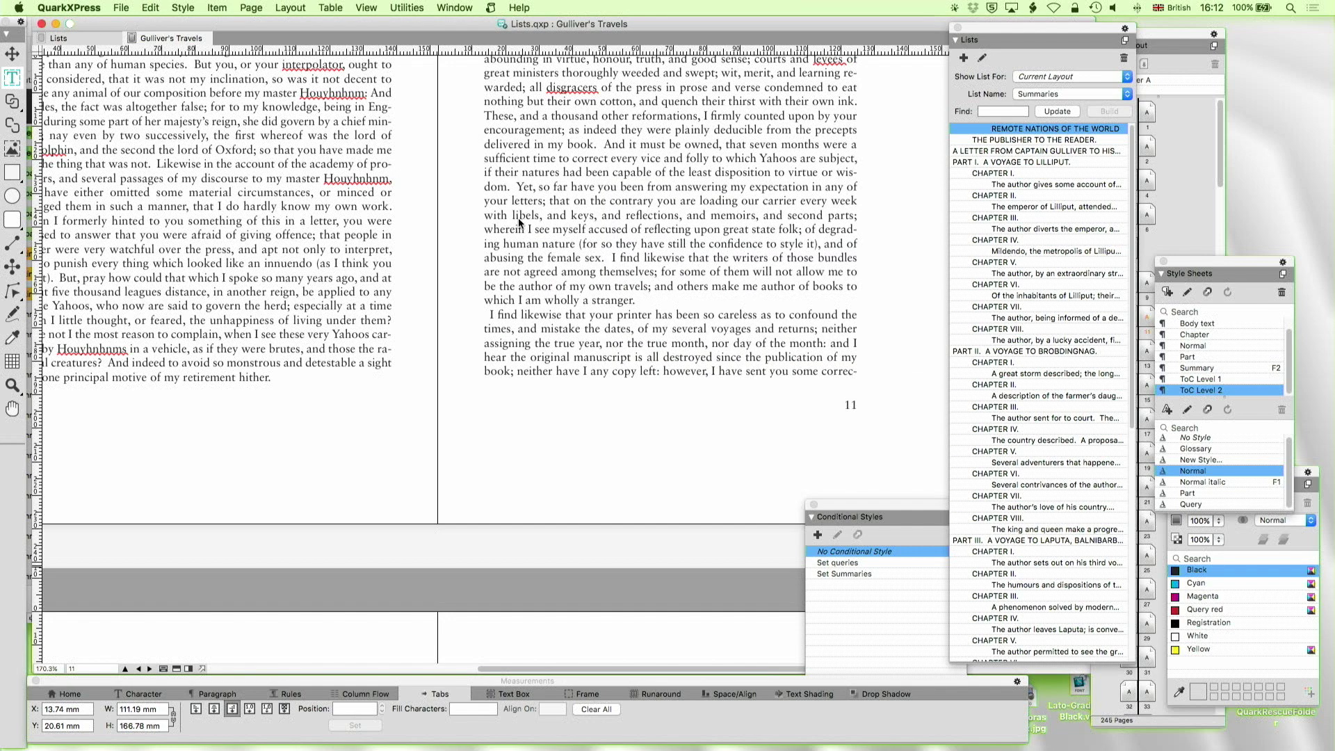
scroll(519, 222, "up", 20)
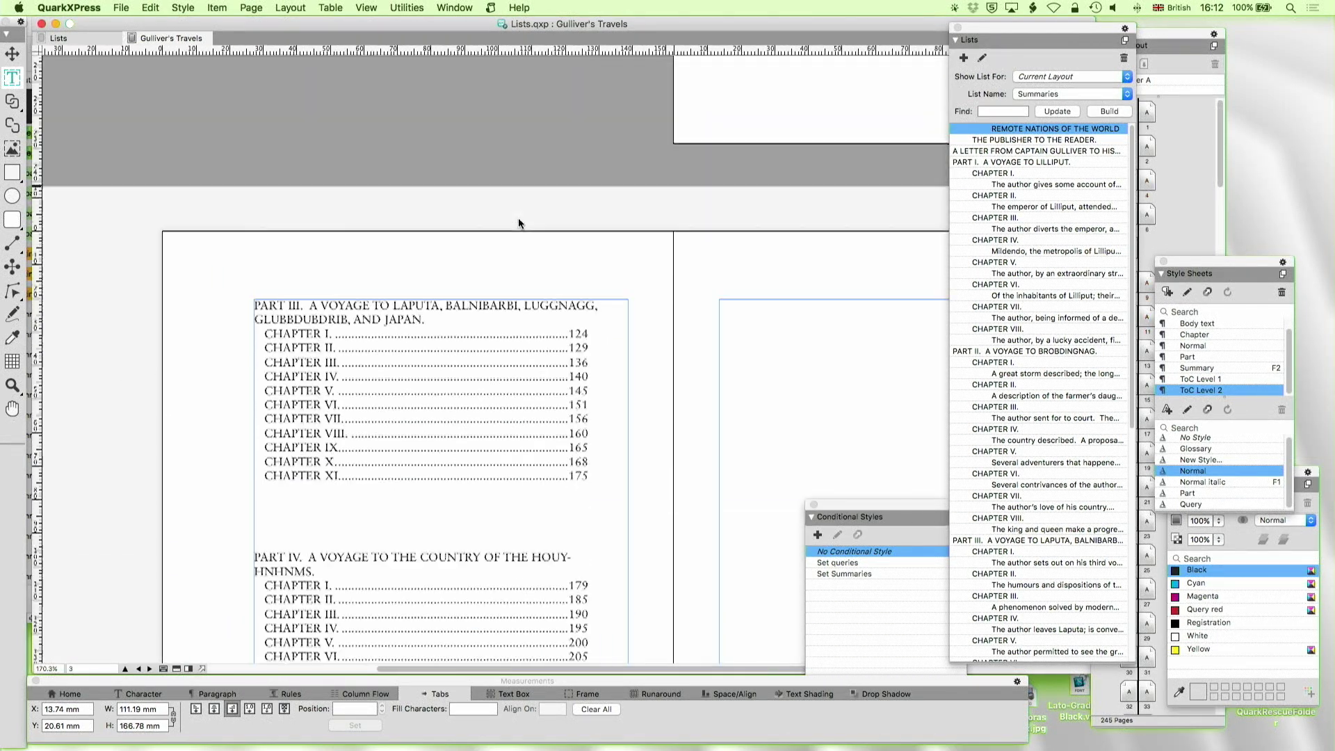
scroll(518, 224, "down", 3)
left_click(429, 326)
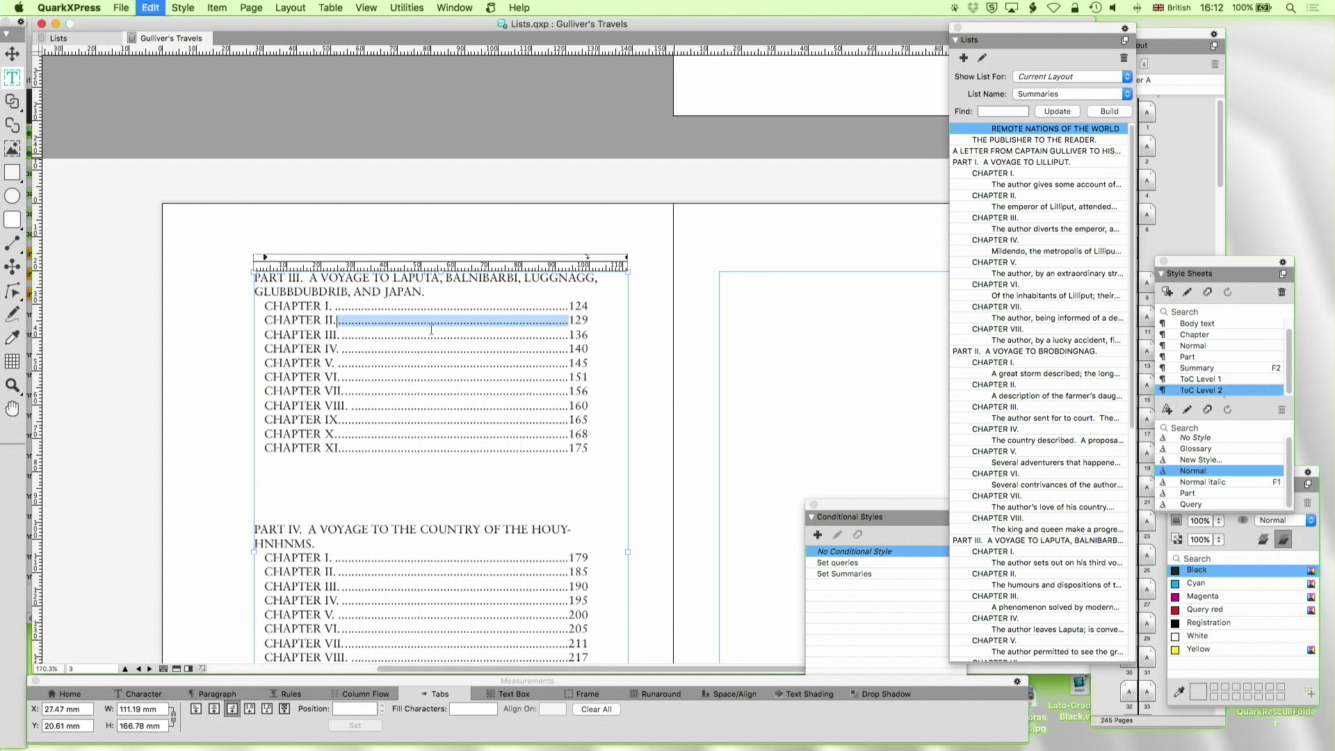
key("super+a")
key("BackSpace")
Review the rebuilt Summaries list on page 2 and select the Chapter V summary
scroll(303, 201, "up", 3)
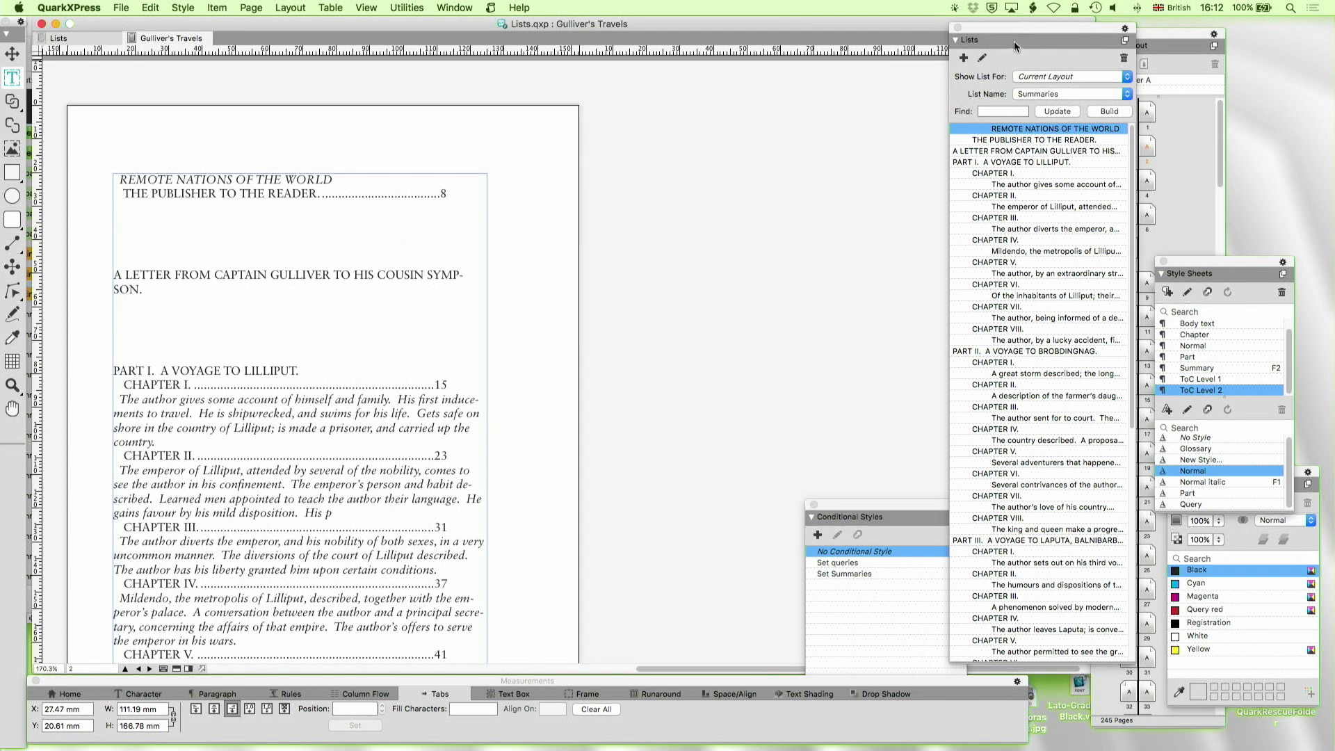
scroll(414, 274, "down", 3)
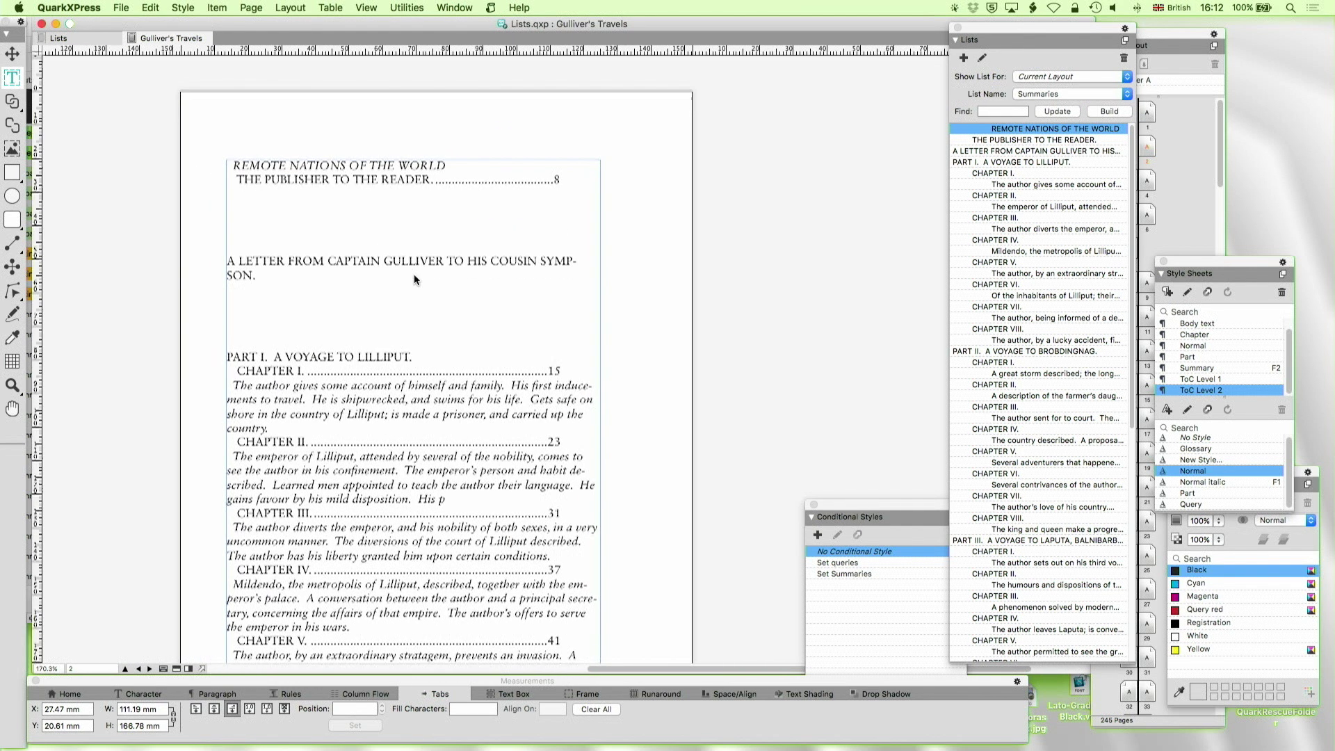
scroll(414, 274, "down", 2)
scroll(415, 274, "down", 15)
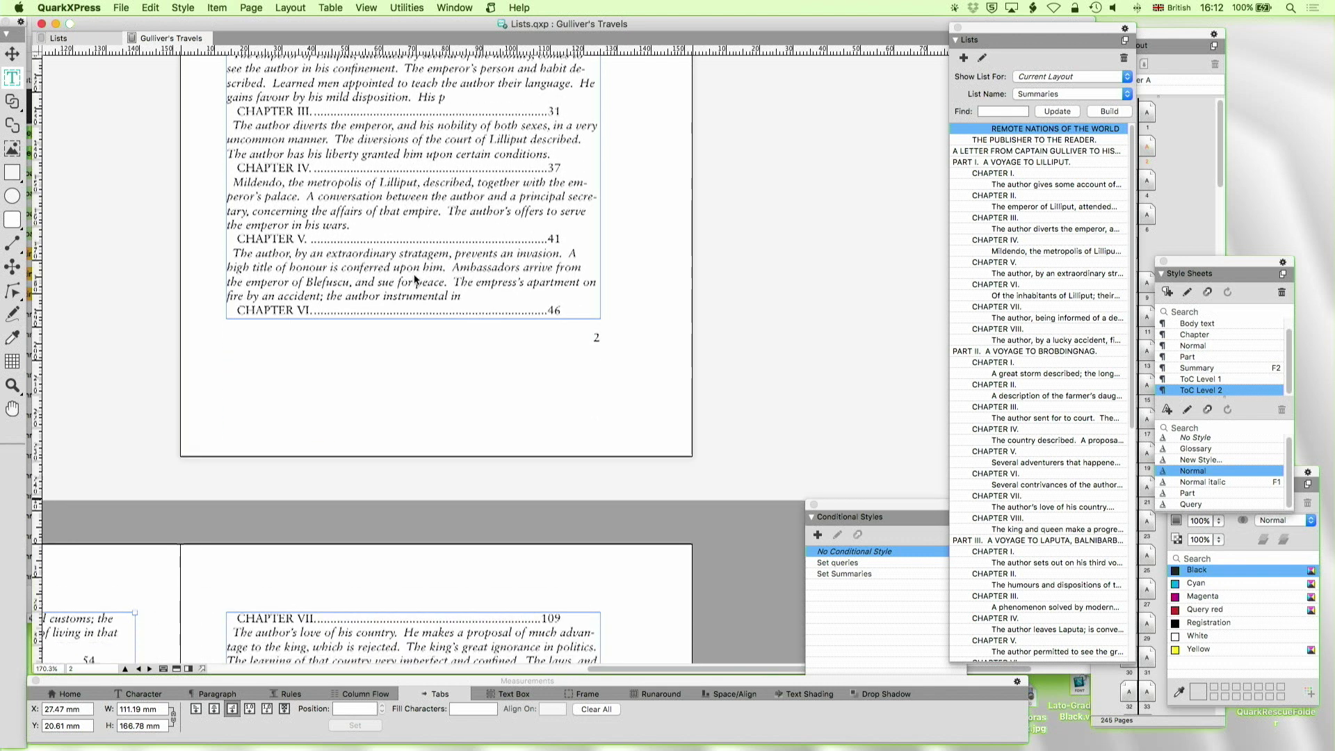
scroll(415, 274, "up", 15)
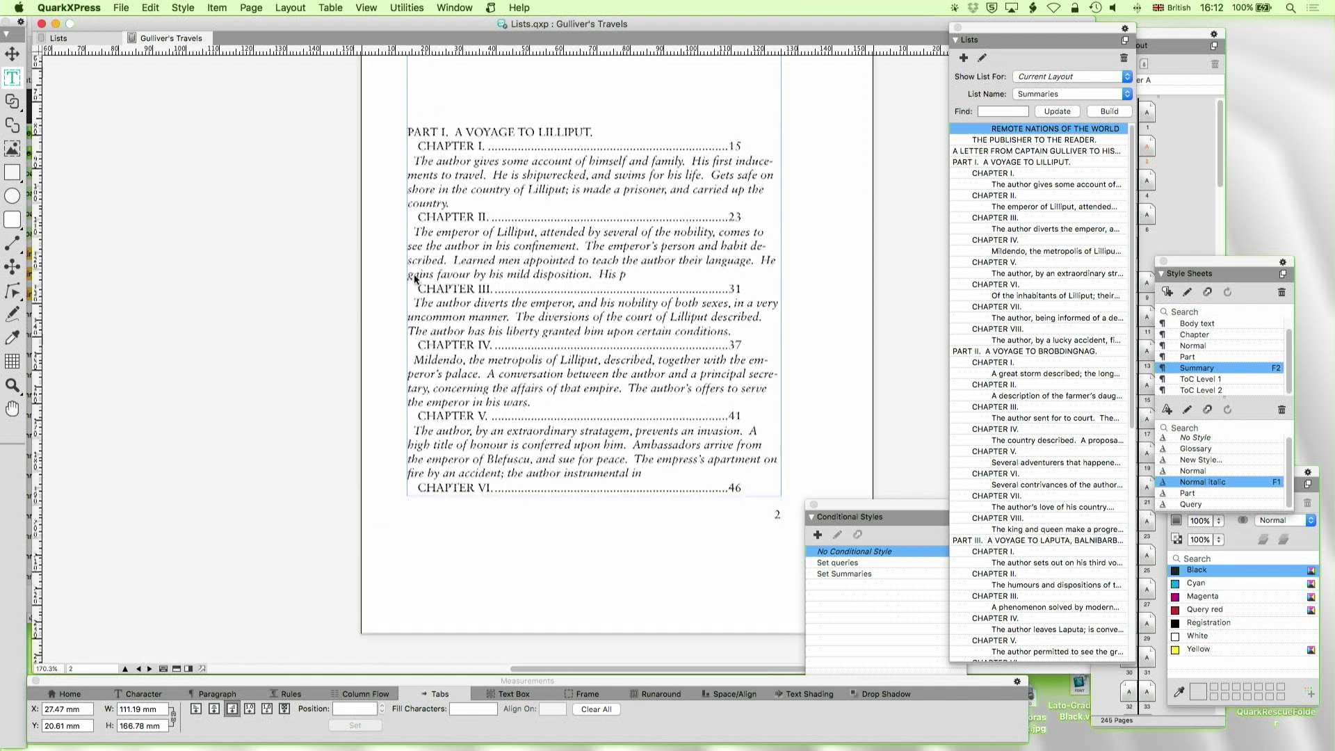
scroll(415, 274, "down", 1)
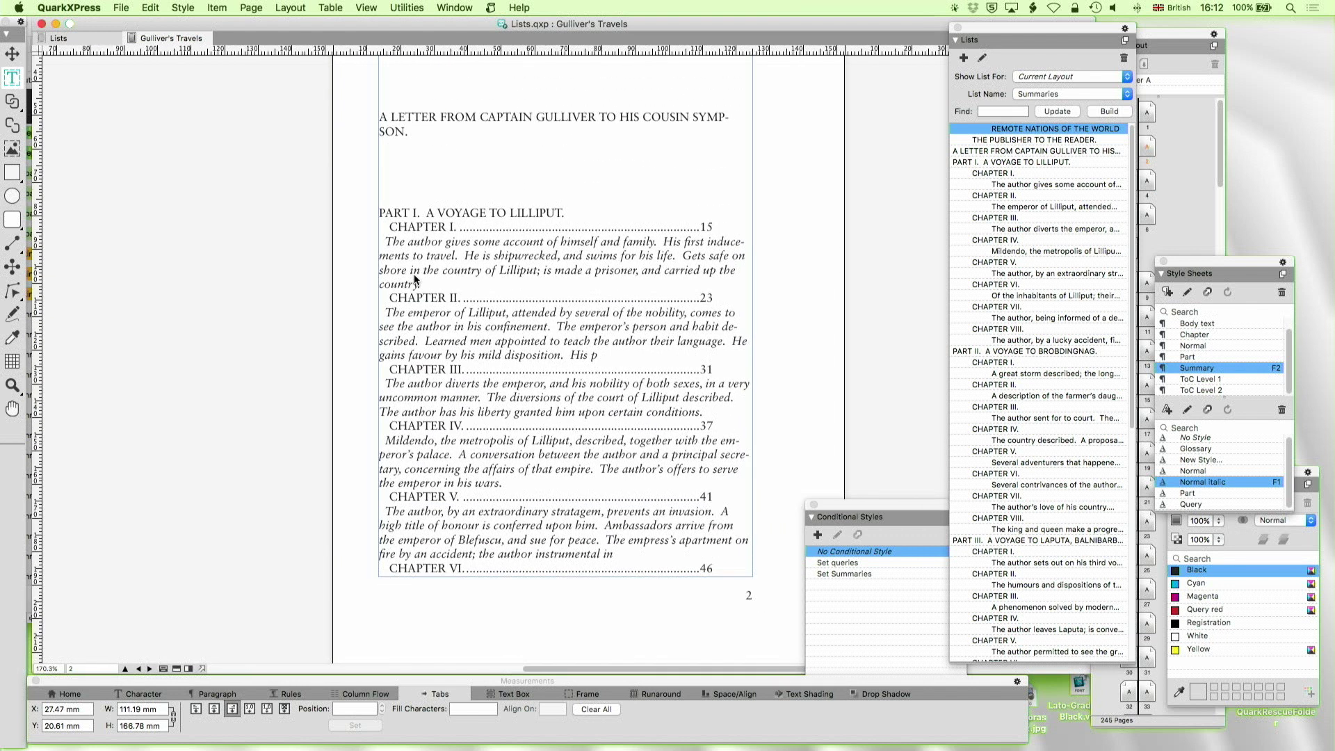
scroll(414, 277, "up", 1)
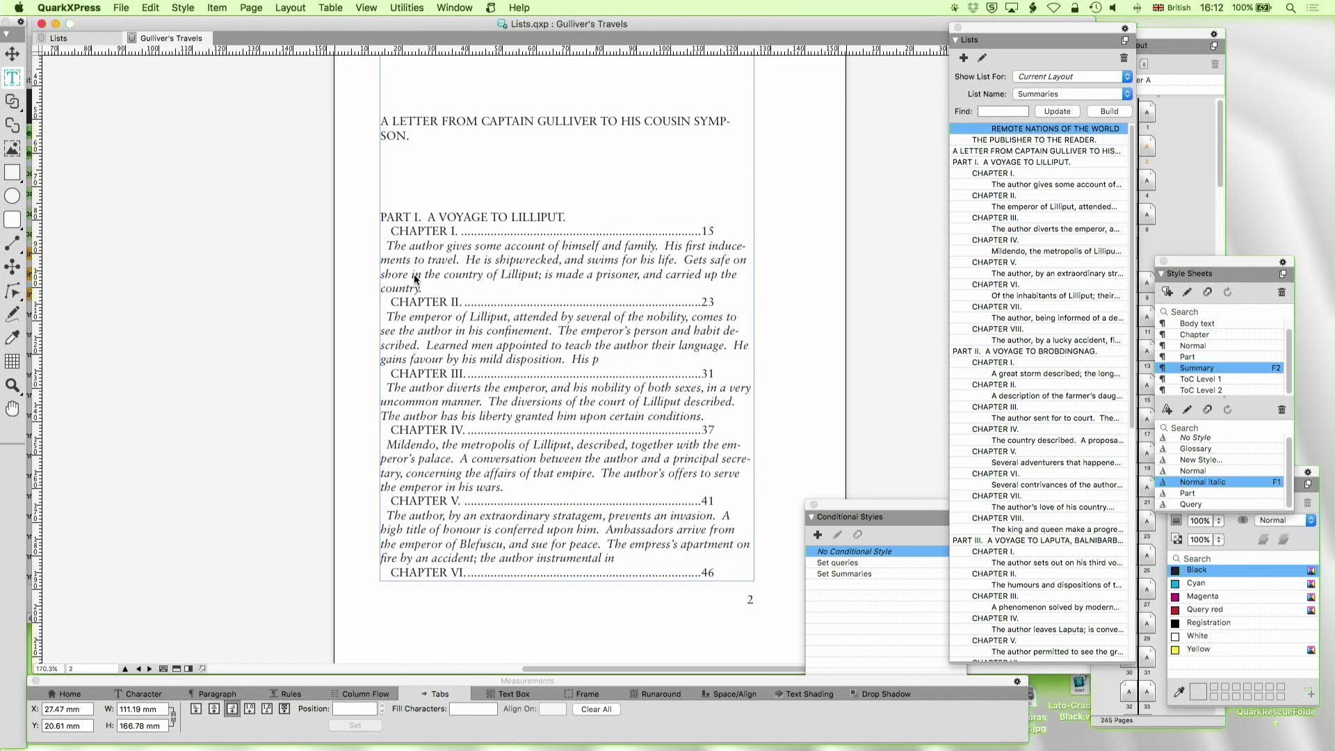
scroll(415, 274, "right", 4)
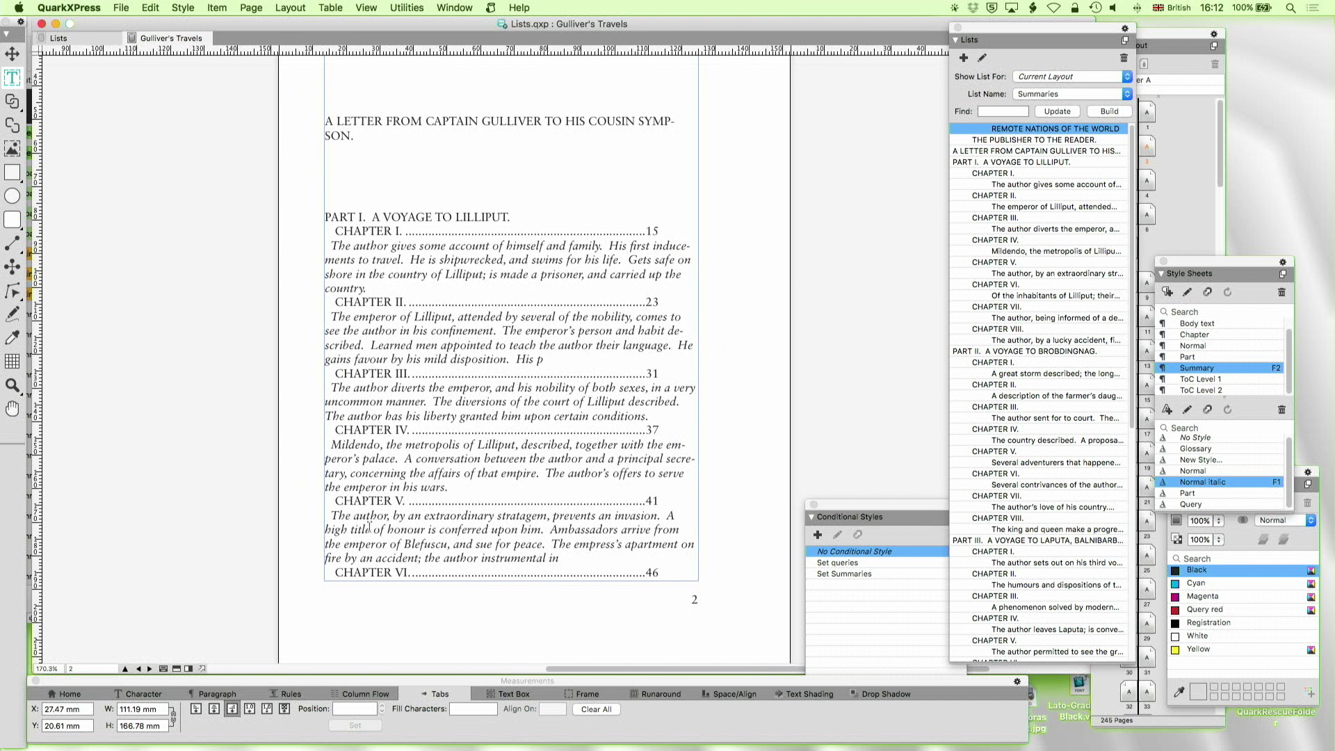
left_click_drag(333, 515, 583, 565)
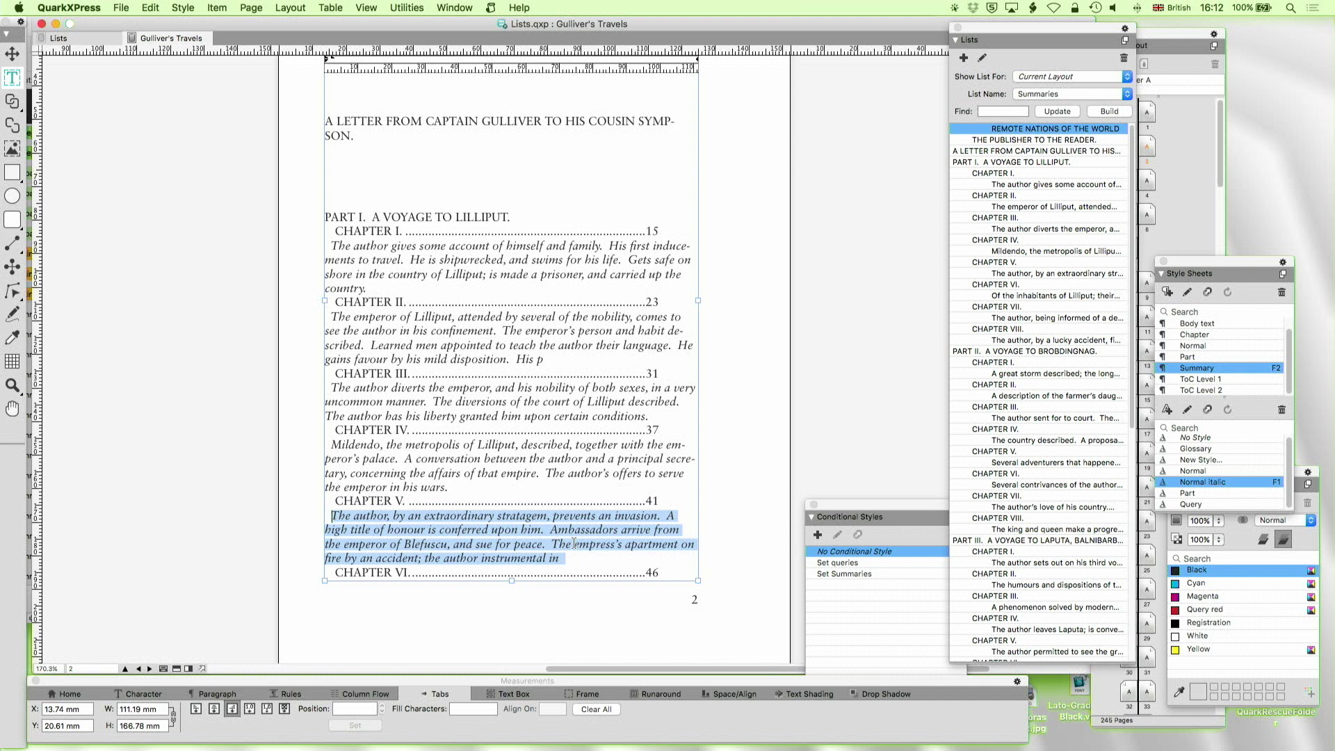
double_click(853, 572)
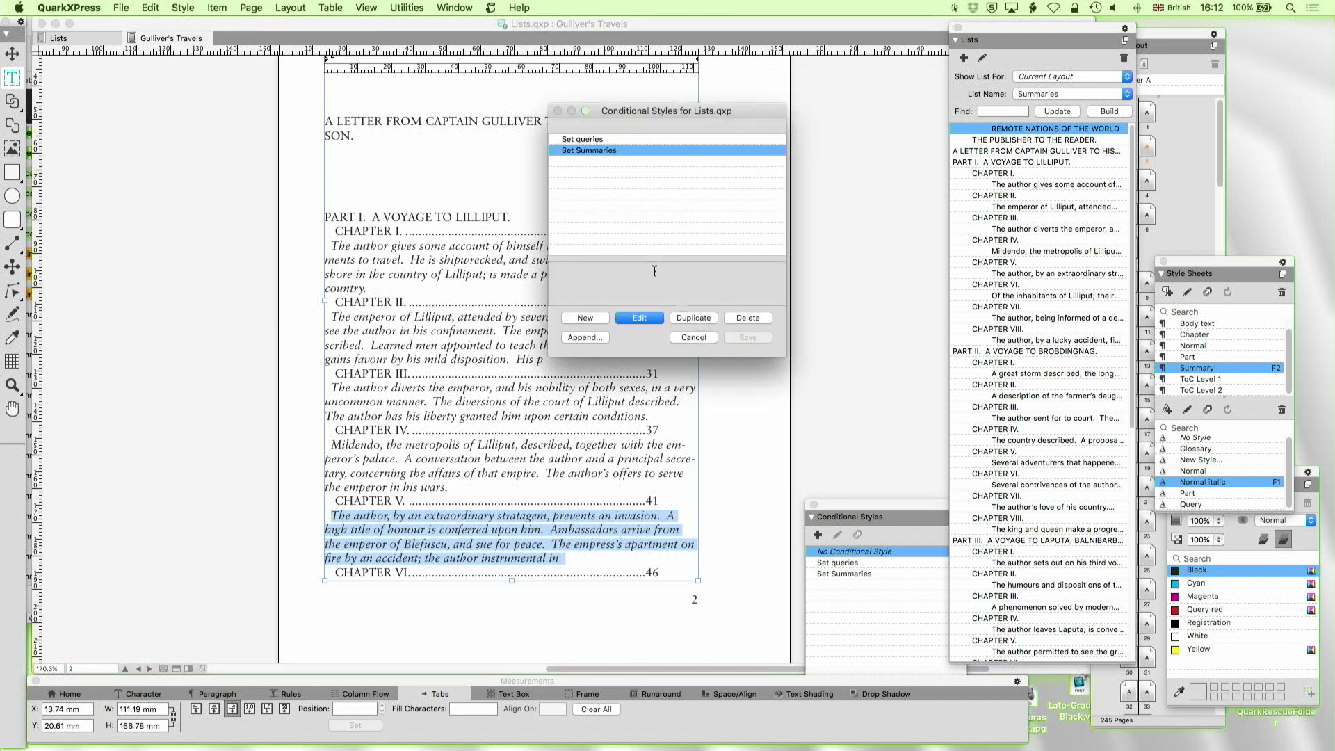
left_click(640, 317)
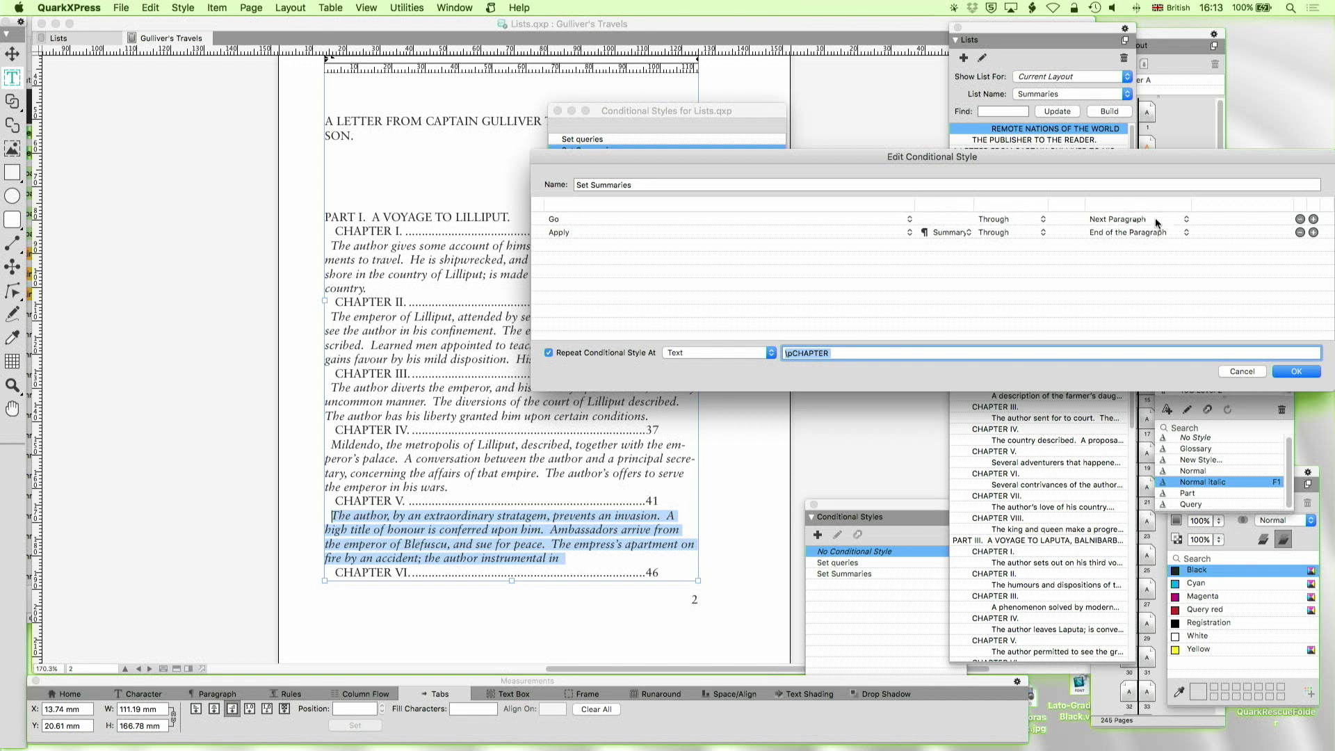
left_click_drag(1197, 156, 1013, 165)
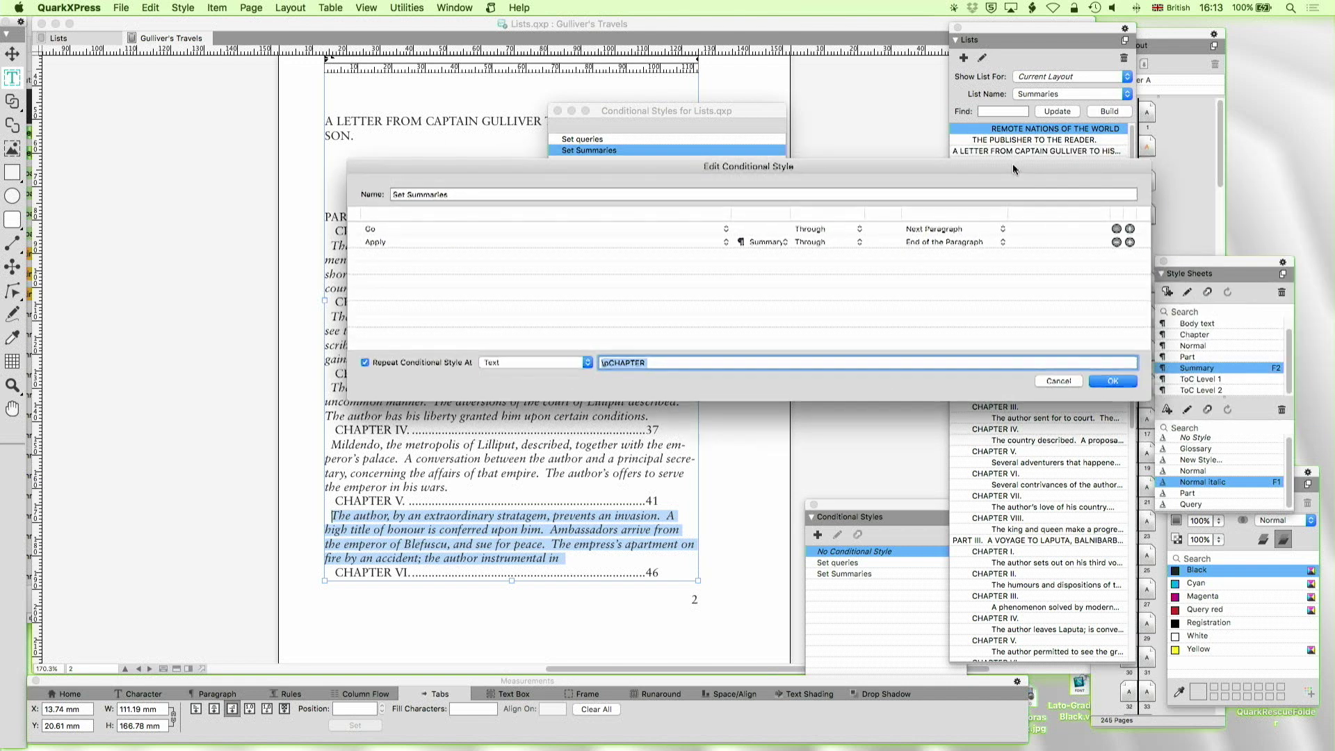
left_click(780, 242)
left_click(929, 290)
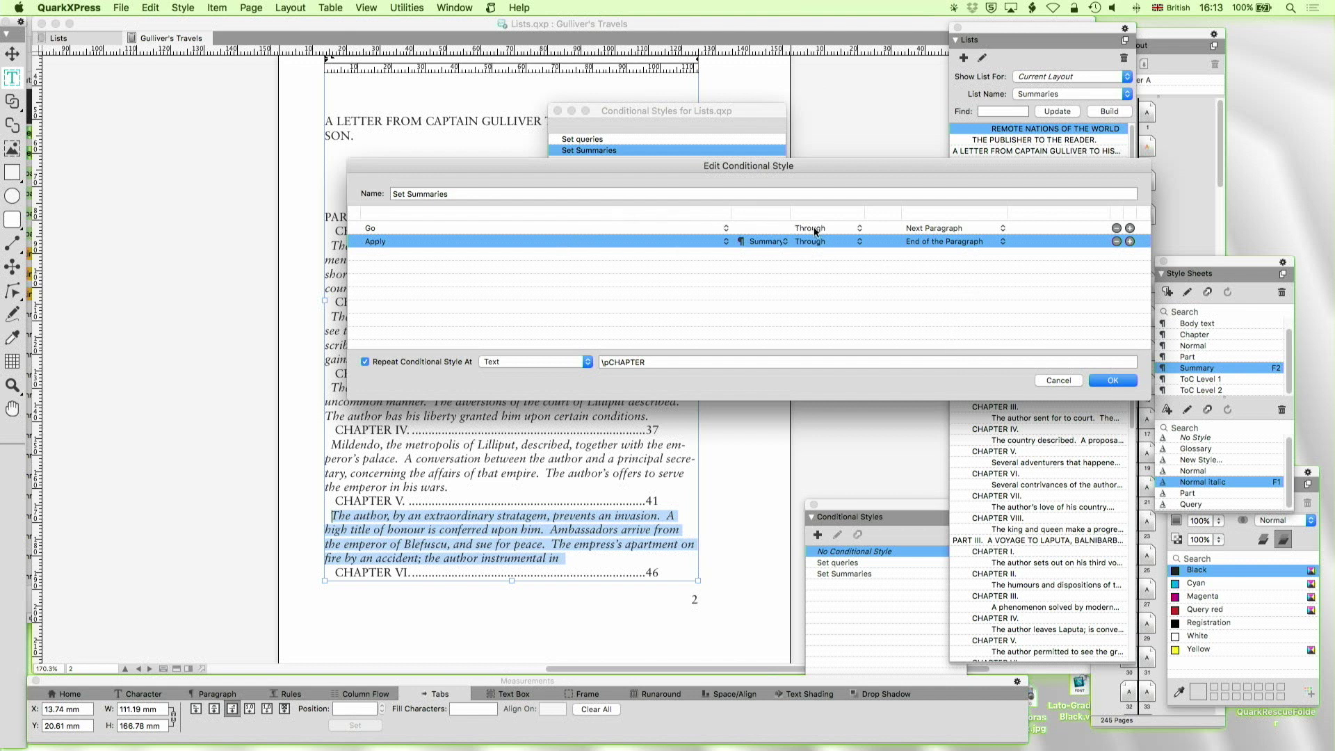
left_click(960, 226)
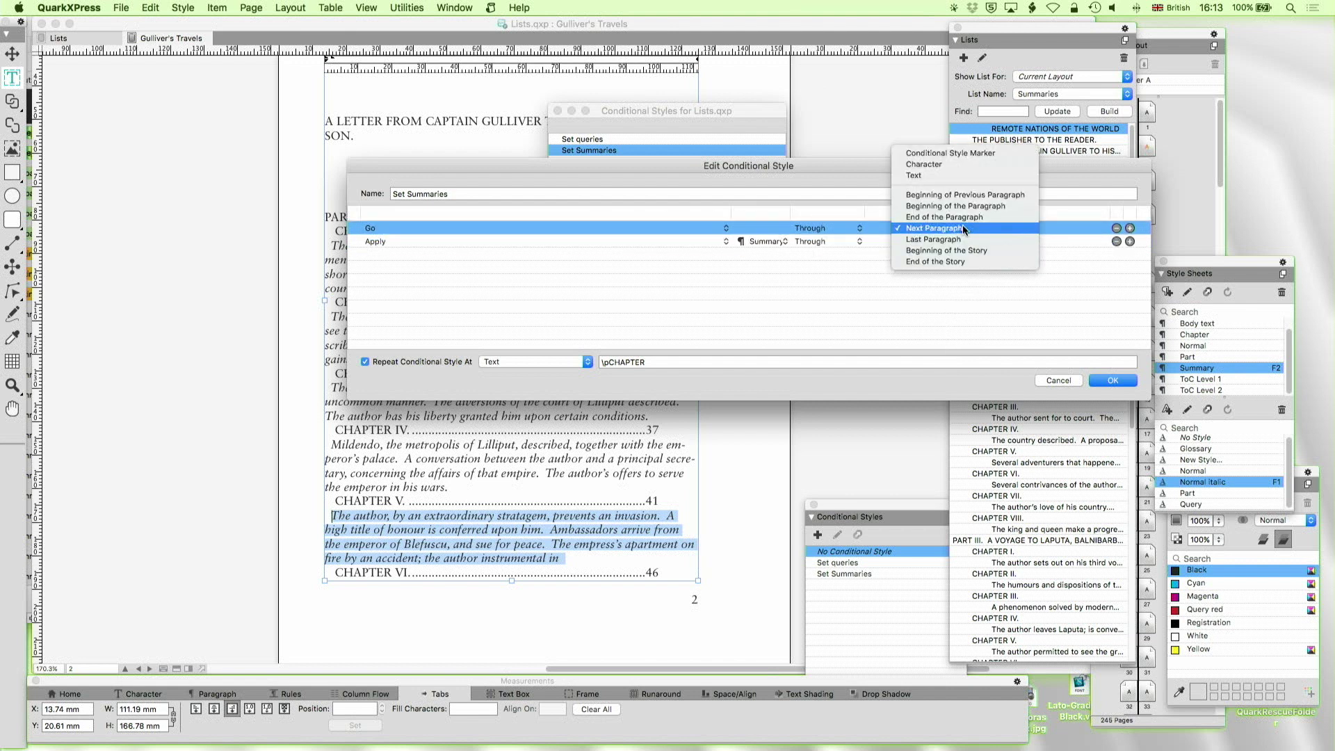
left_click(758, 265)
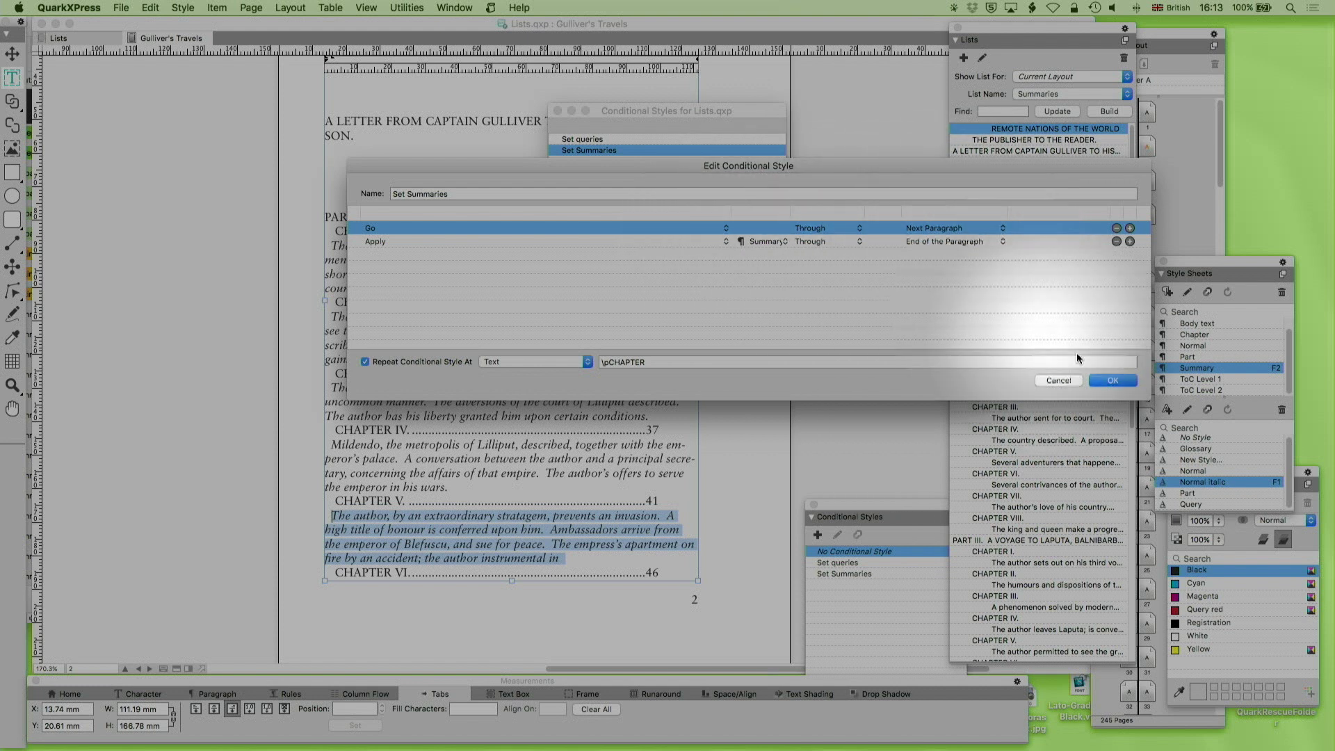
left_click(1059, 380)
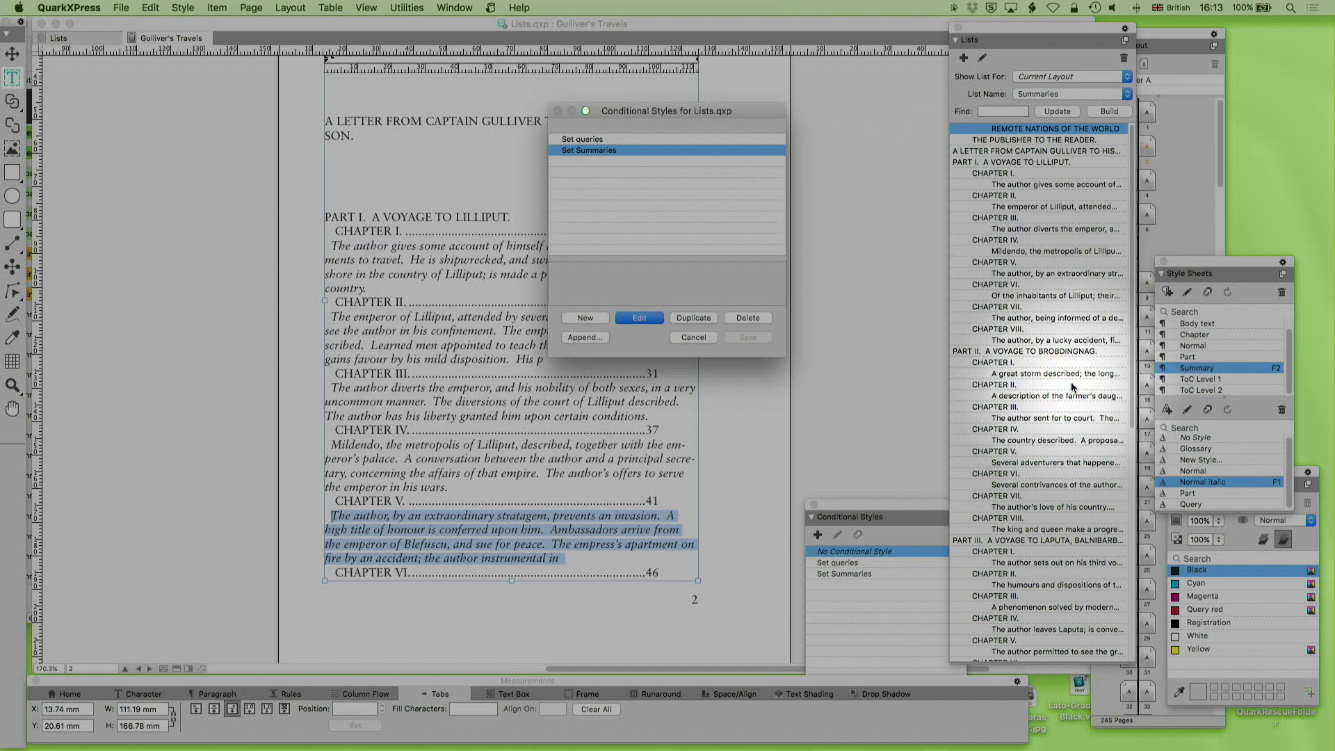
left_click(690, 332)
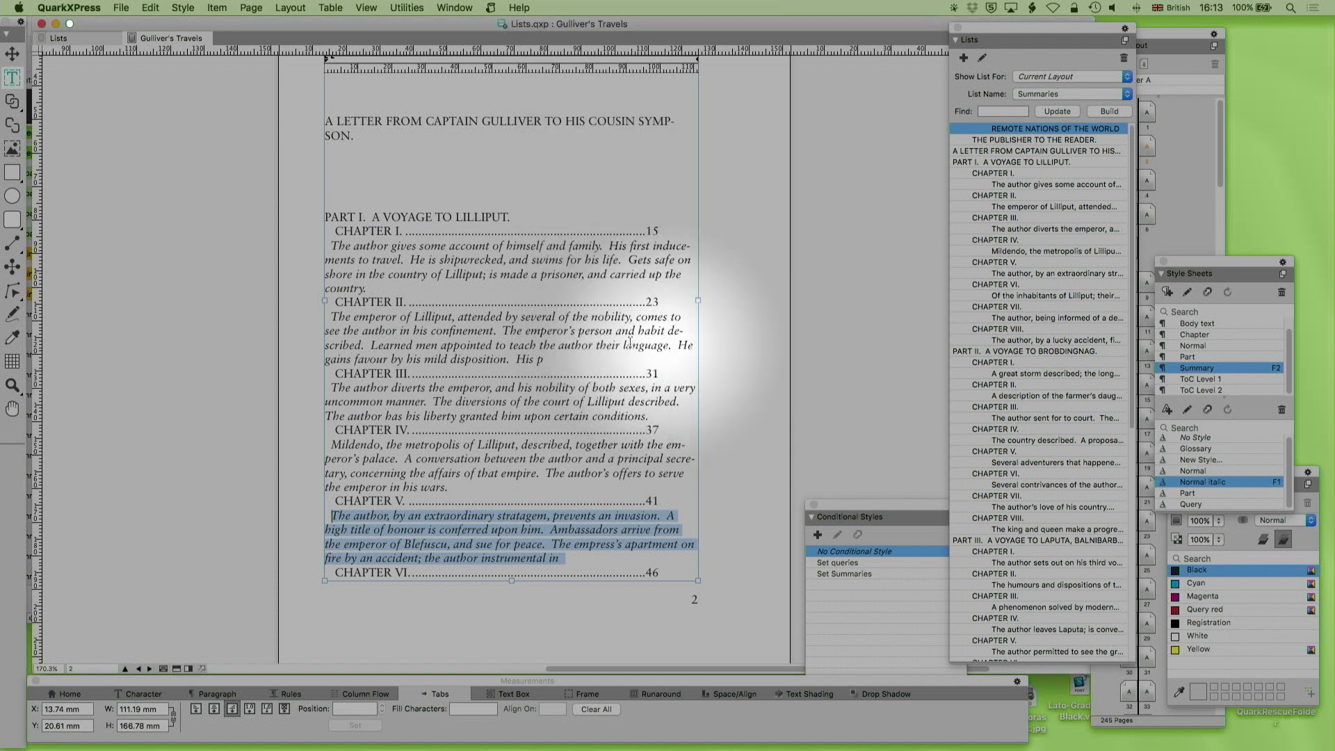
Deselect the text and jump via Summaries entries to Part I Chapter I, Chapter VII and Part II
left_click(595, 331)
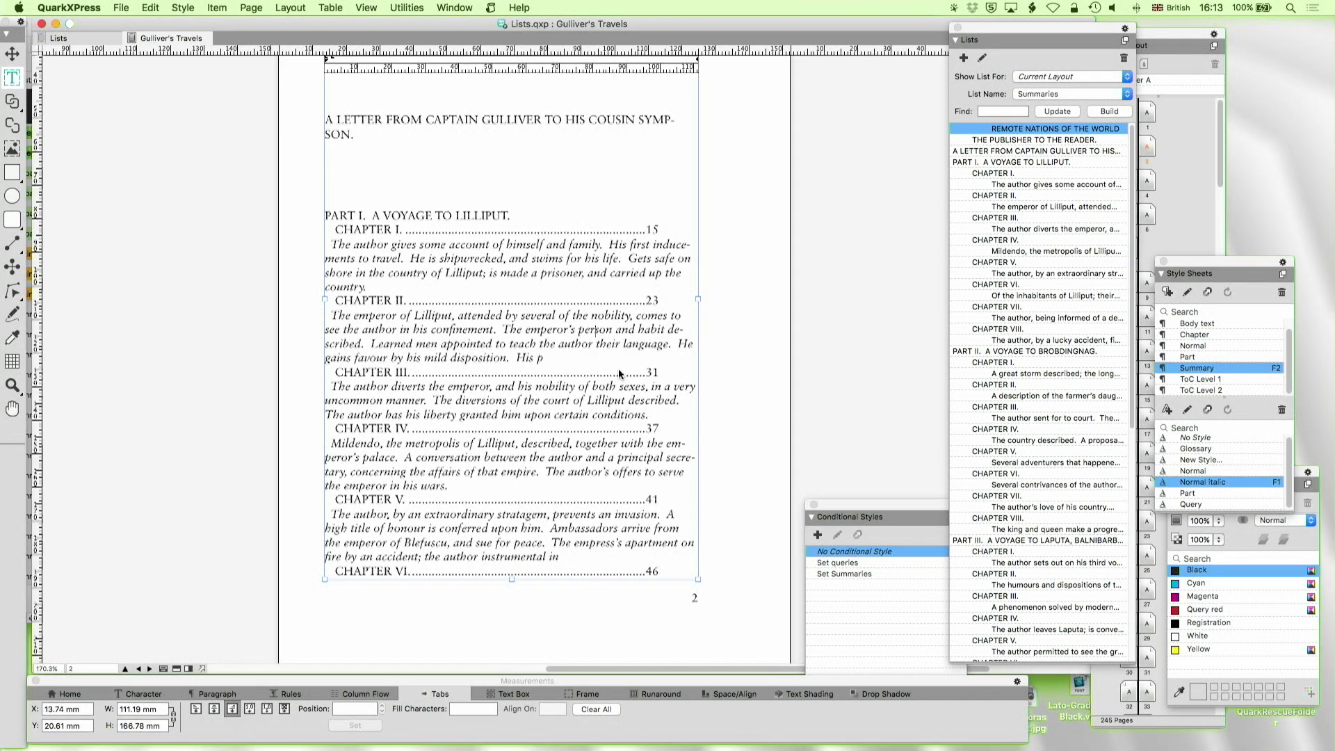
scroll(619, 372, "down", 15)
scroll(618, 373, "down", 15)
scroll(619, 374, "down", 15)
scroll(619, 375, "up", 5)
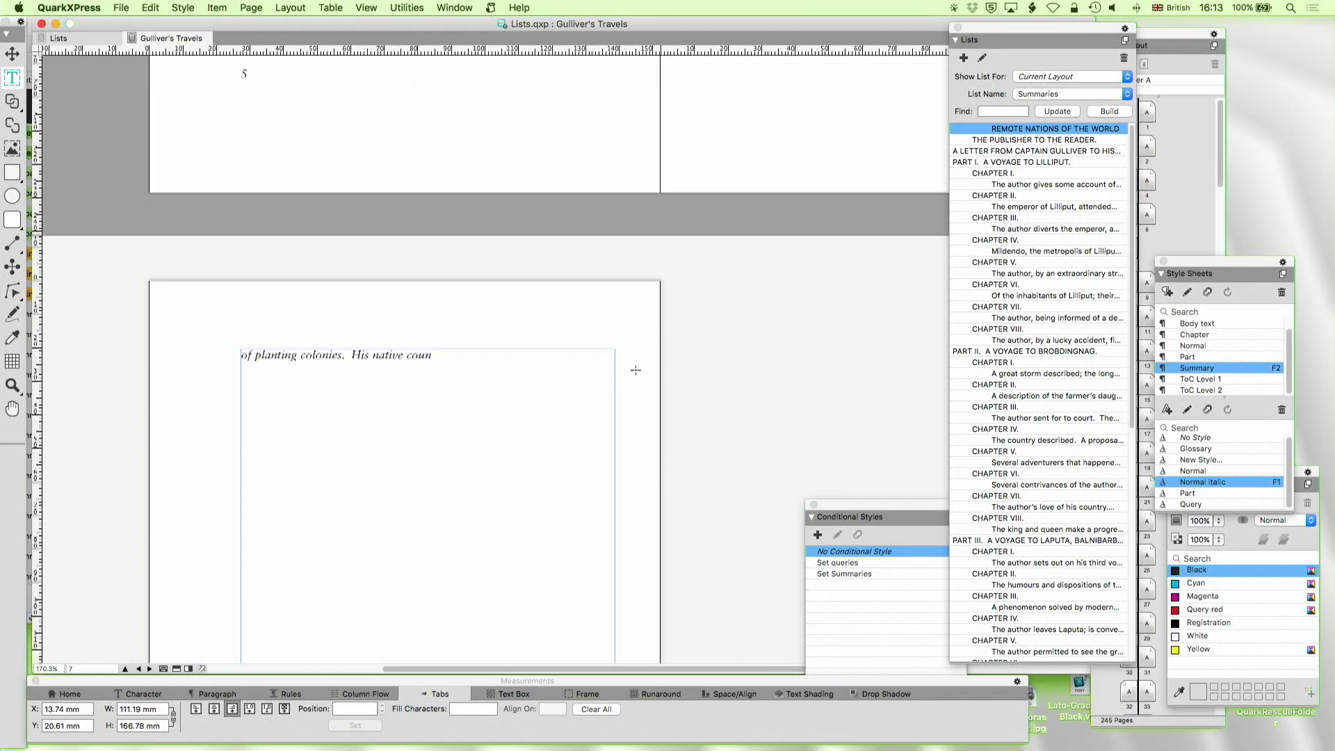
left_click(1012, 164)
double_click(987, 174)
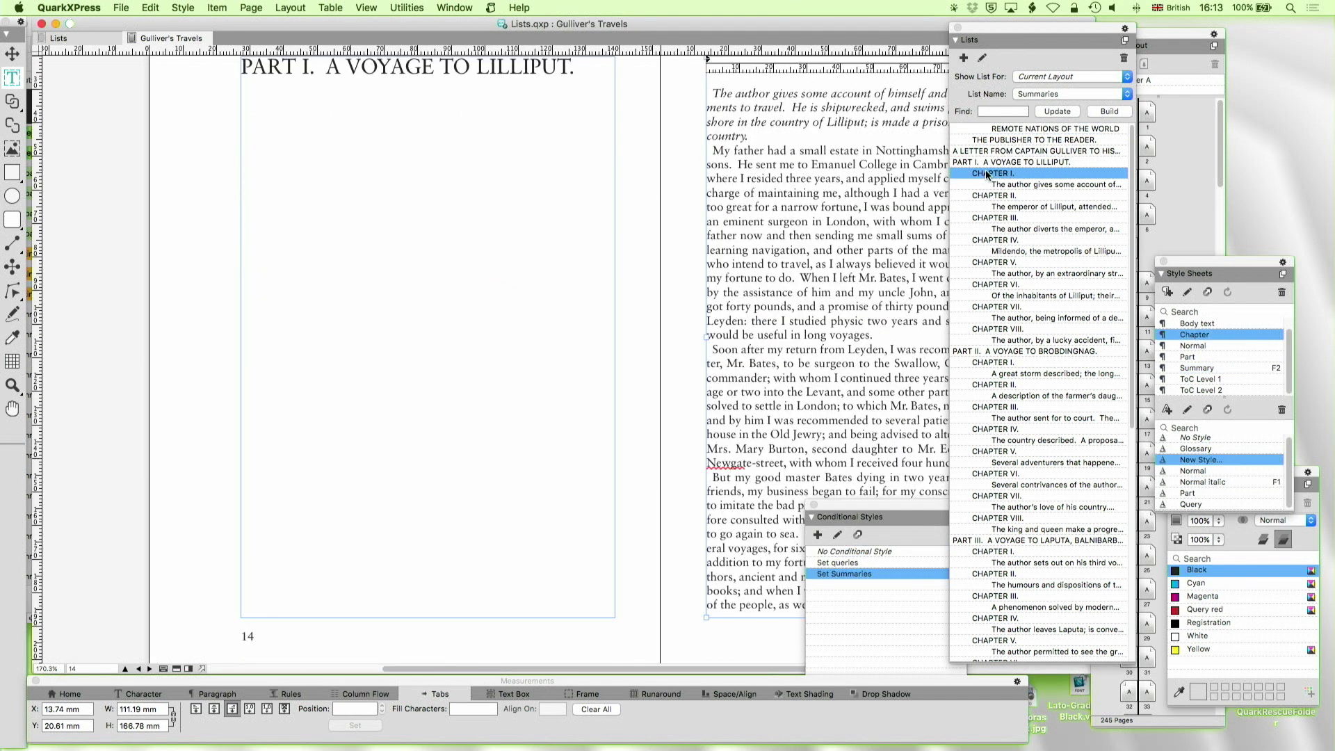
double_click(1012, 310)
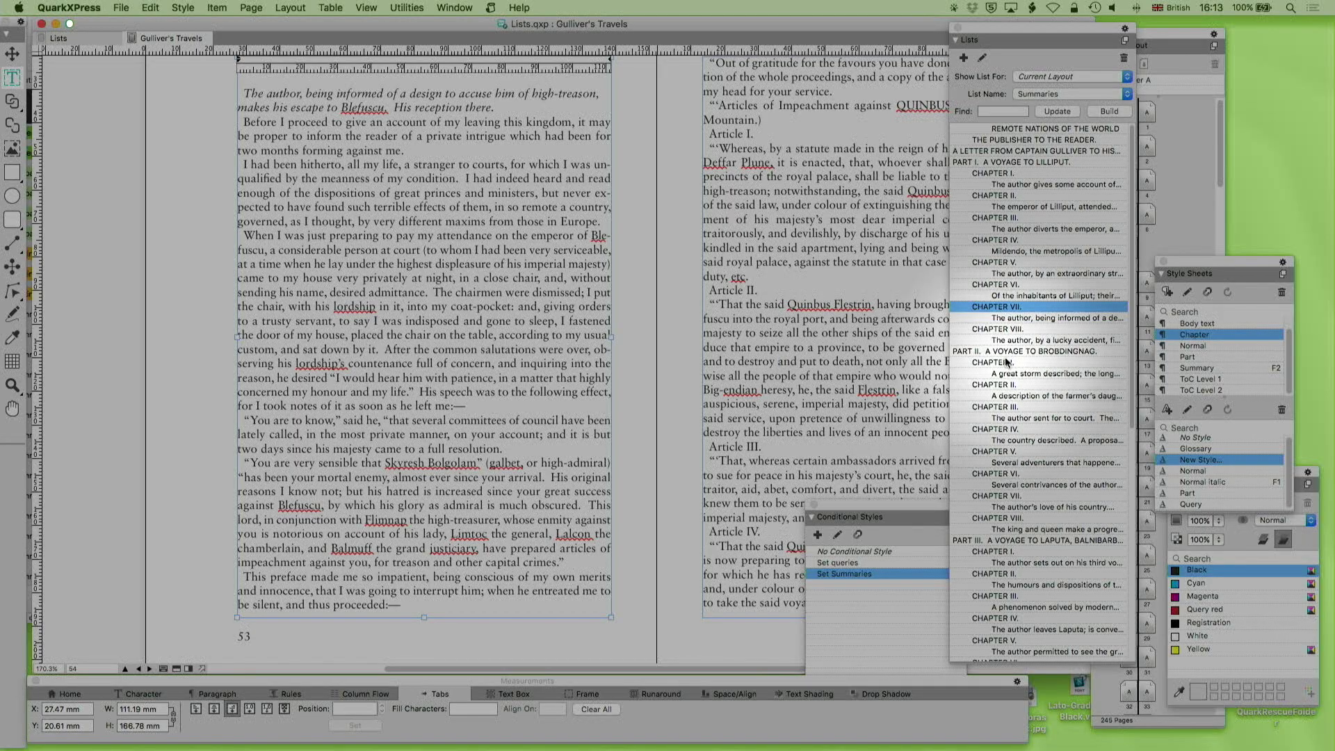
double_click(1002, 351)
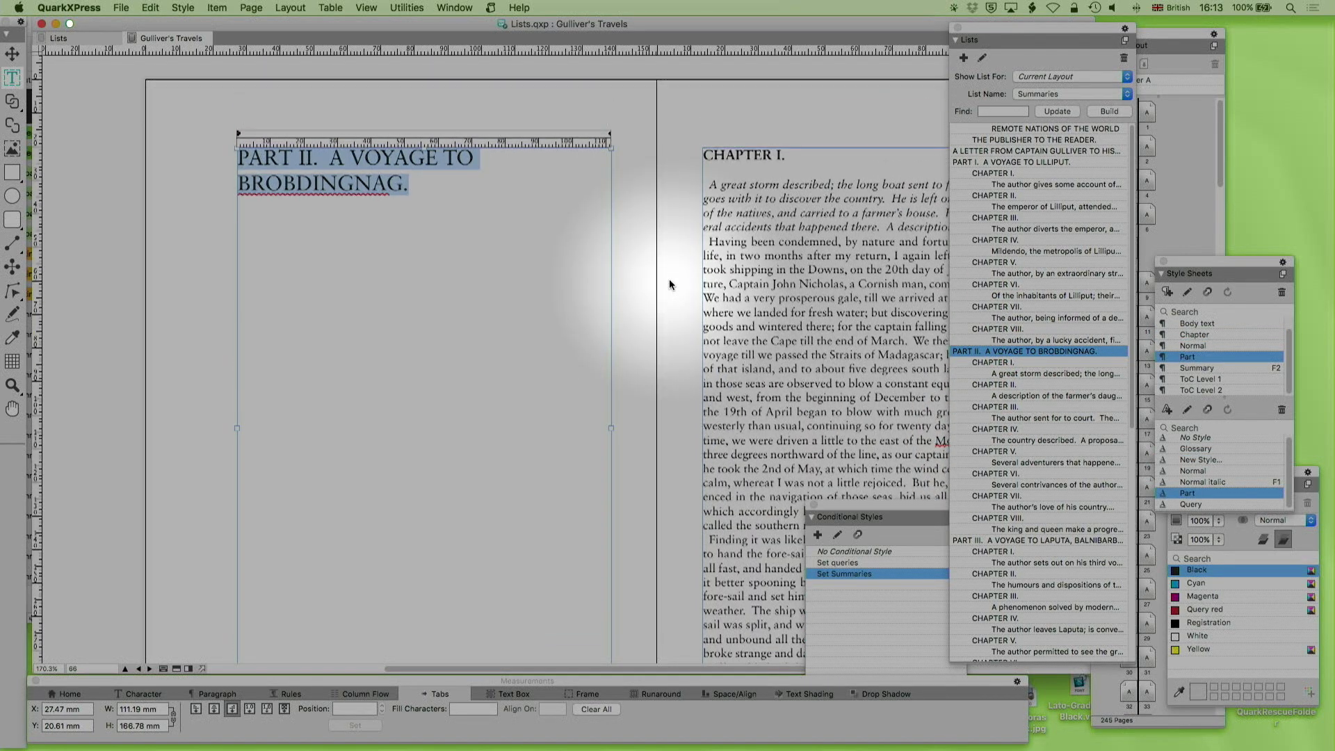
Visit more summaries and the Lists layout, then land on Chapter II's emperor of Lilliput summary
scroll(669, 284, "down", 3)
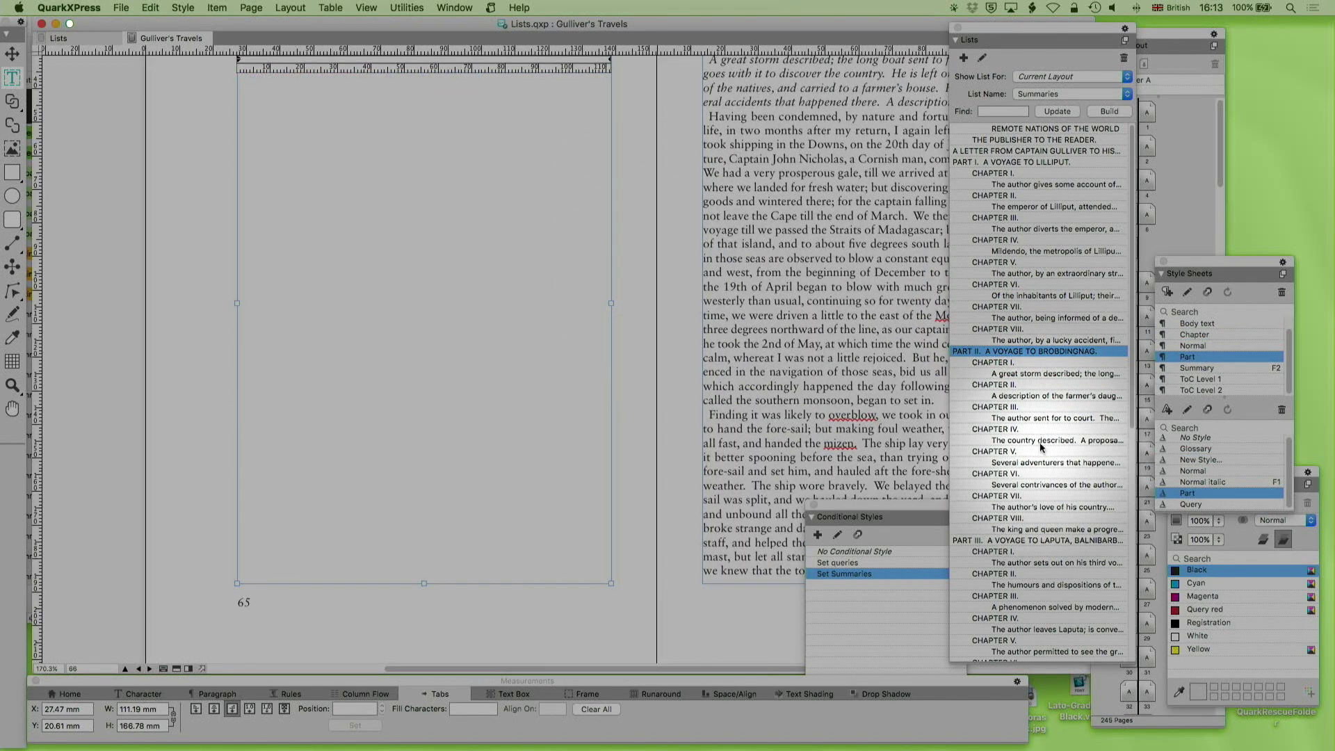
double_click(1037, 440)
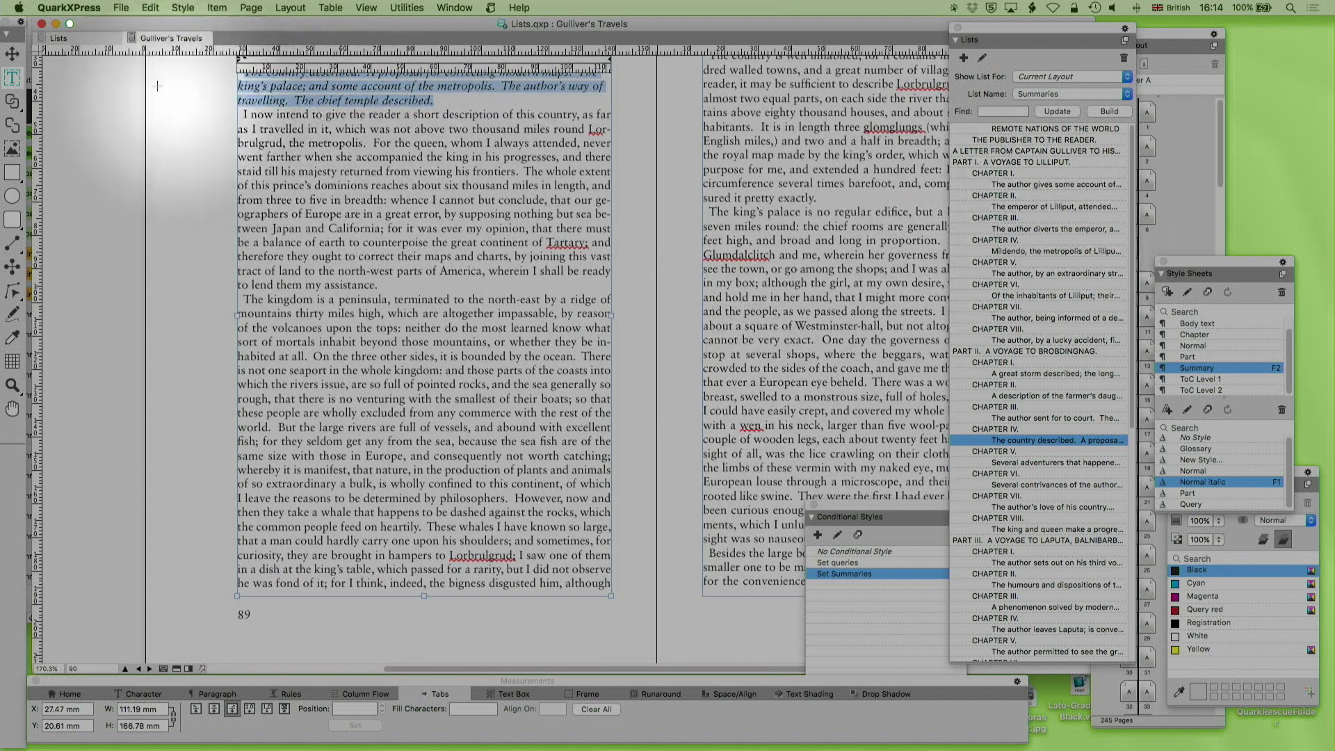
left_click(103, 37)
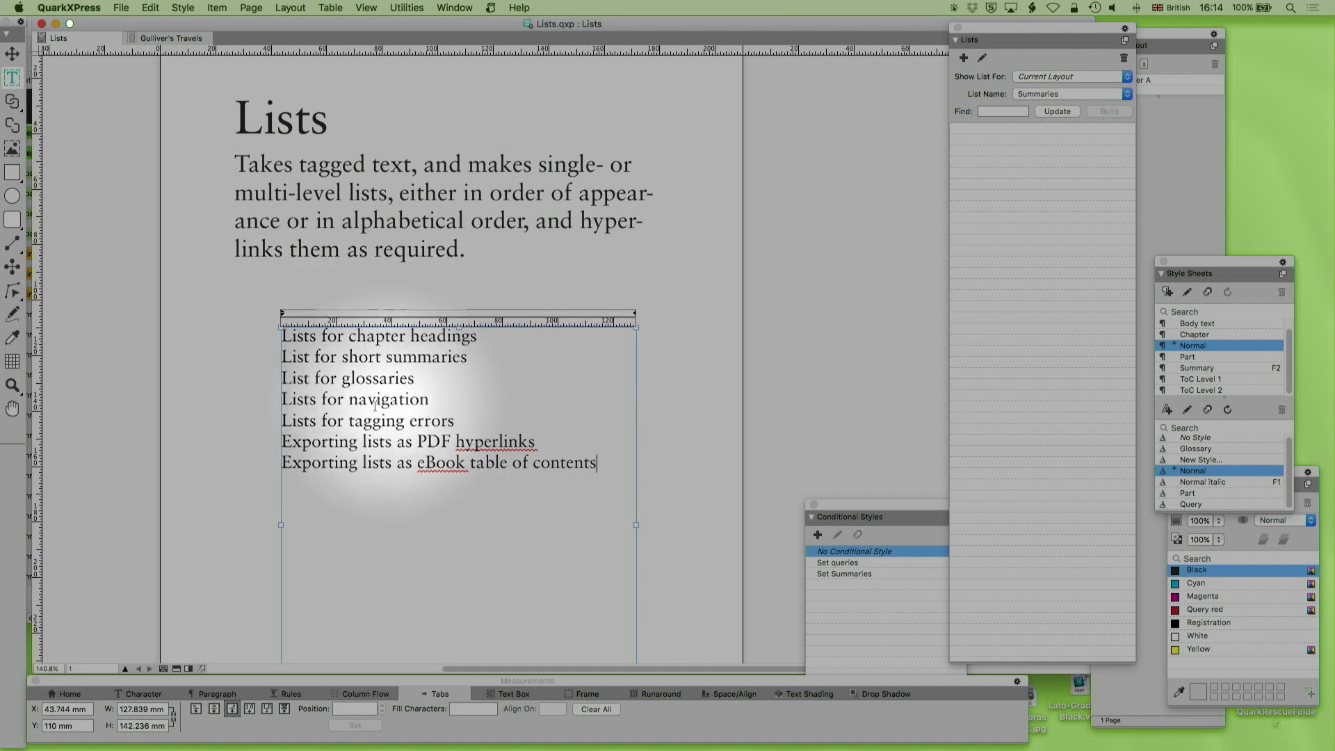
left_click(187, 40)
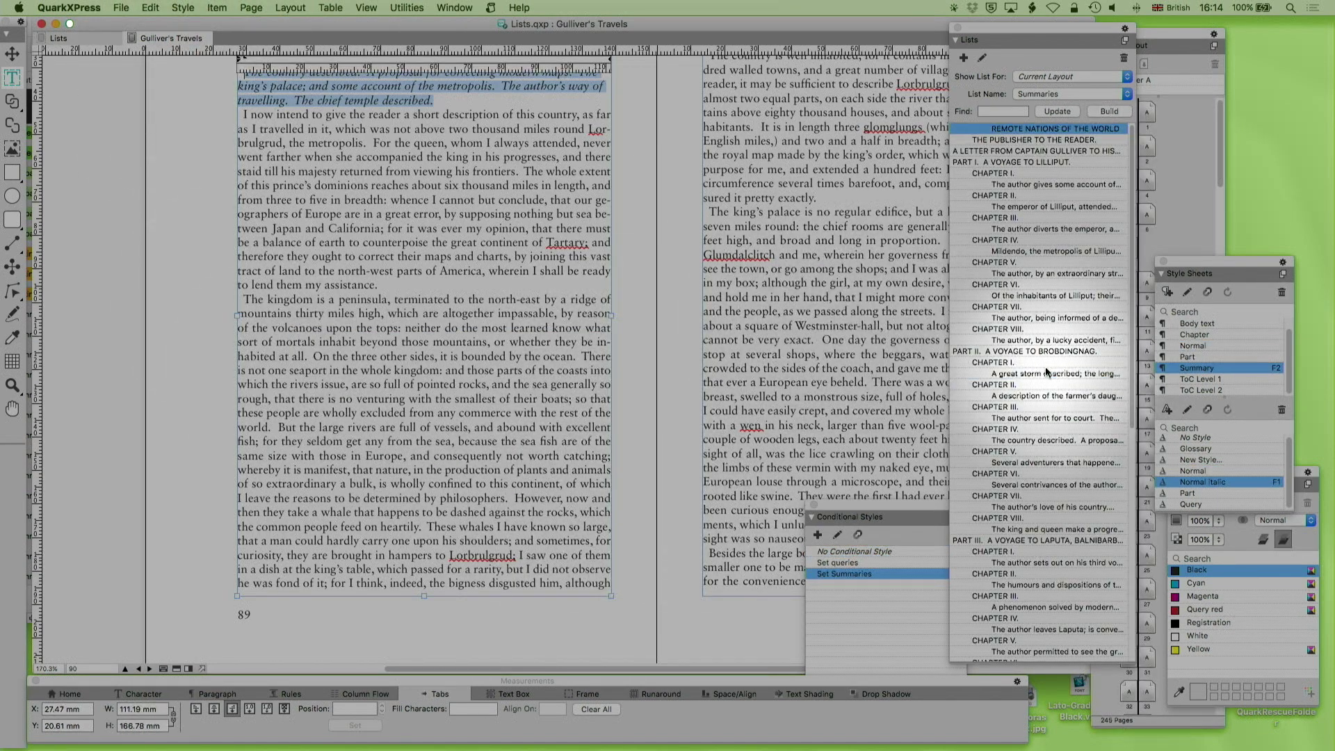
double_click(1050, 374)
double_click(1051, 484)
double_click(1043, 307)
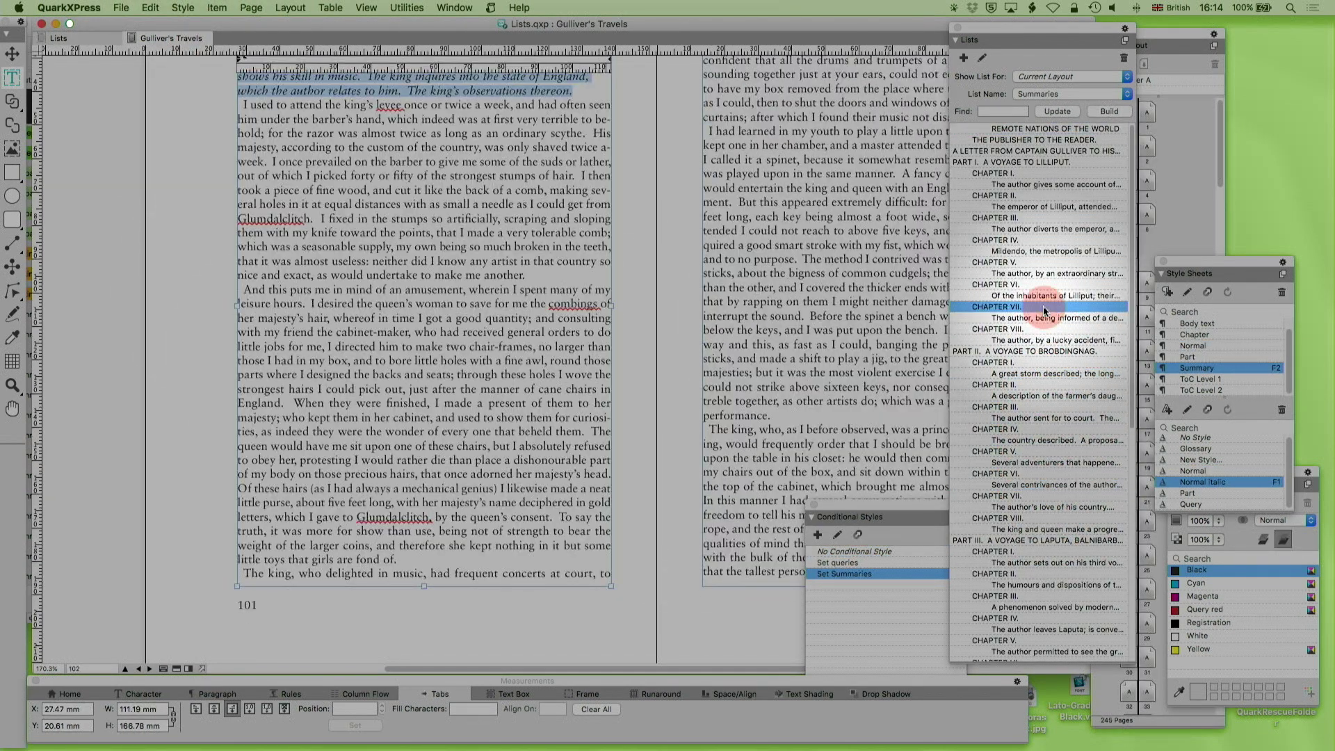
double_click(1045, 206)
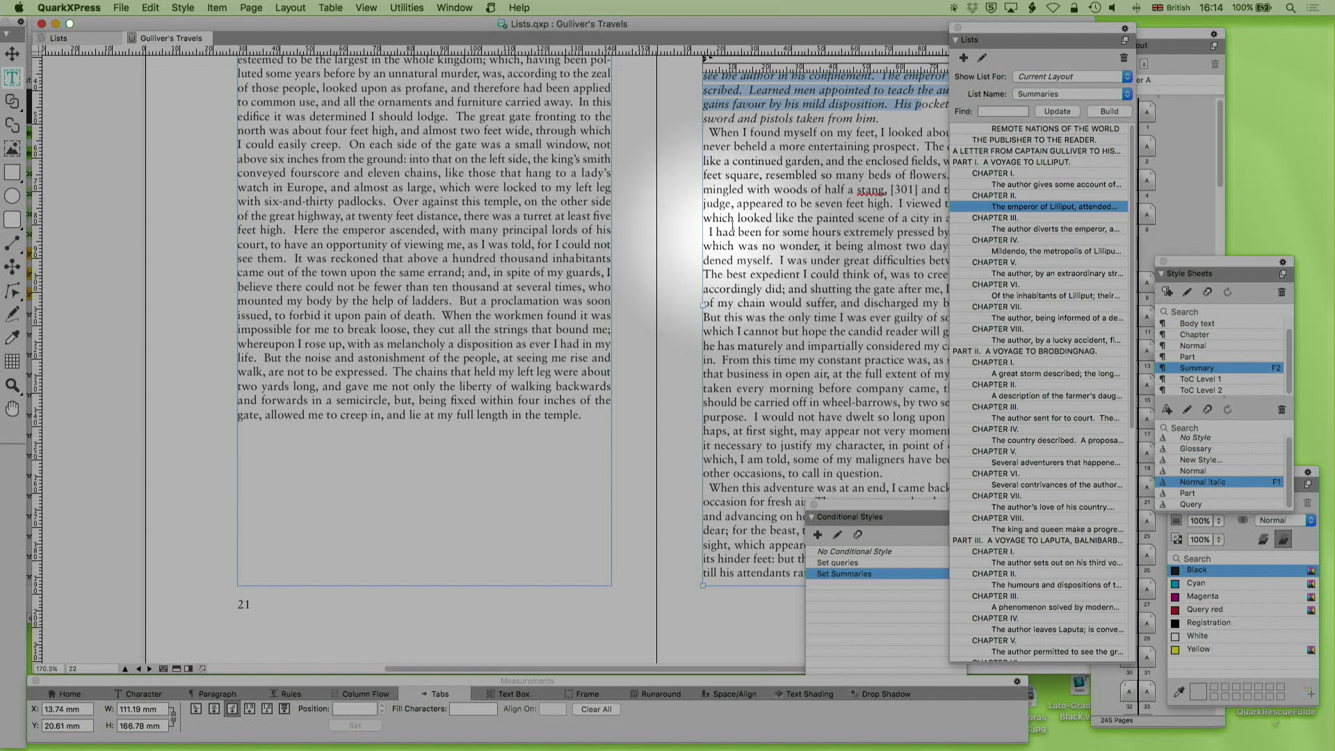
scroll(732, 222, "up", 5)
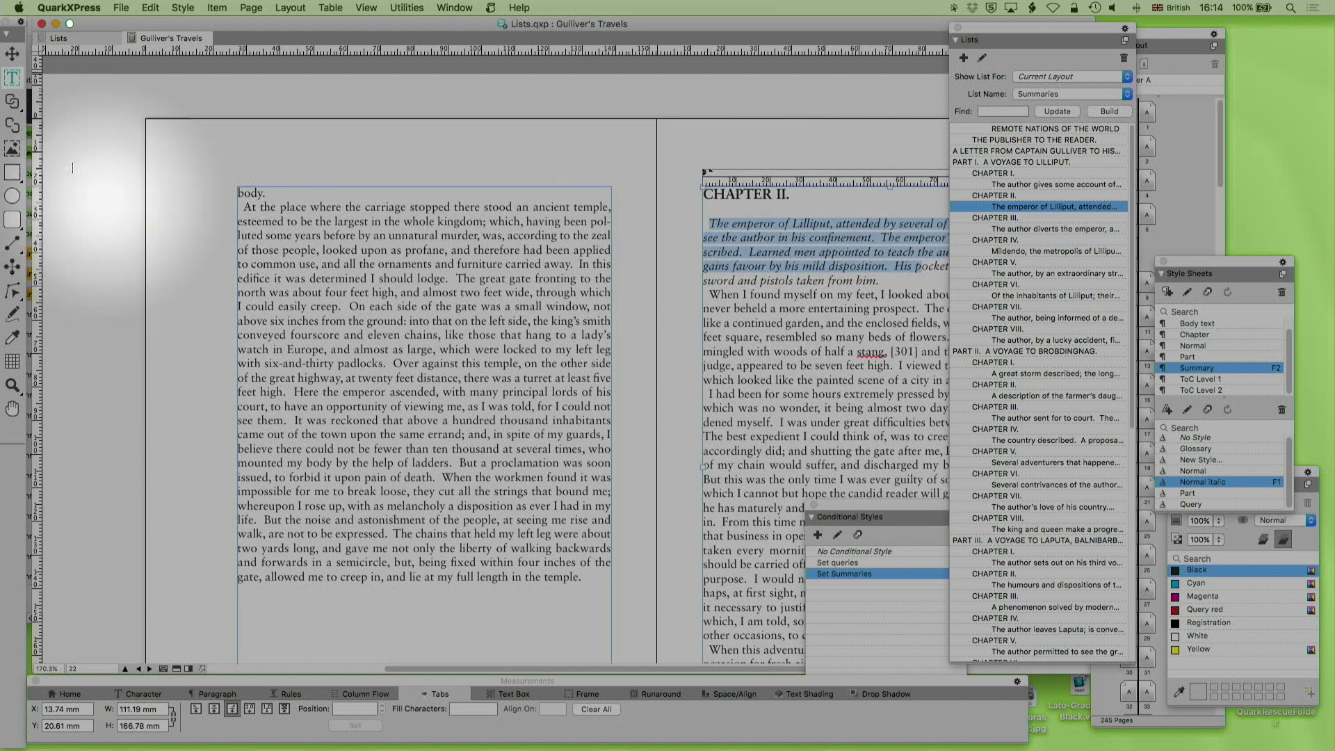
Apply the Glossary character style to the word 'stang' in Chapter II
left_click(857, 350)
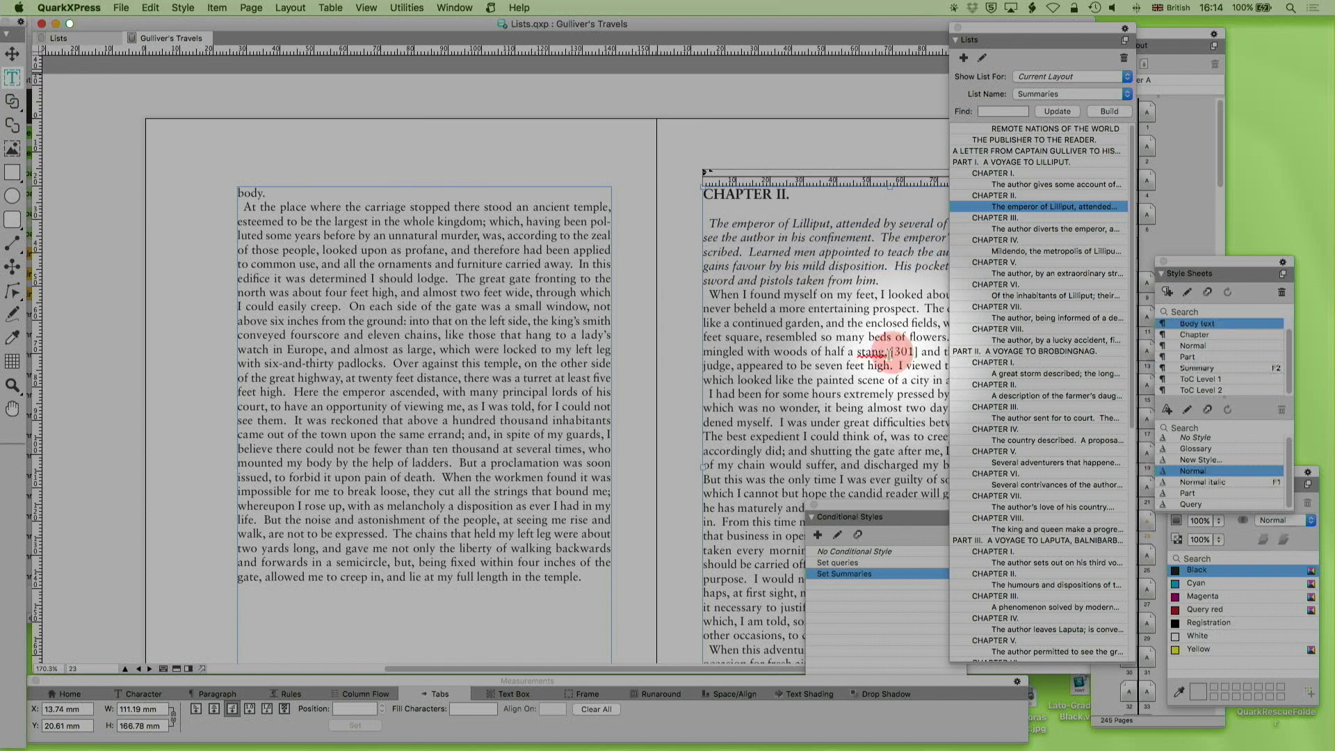
left_click_drag(858, 351, 884, 352)
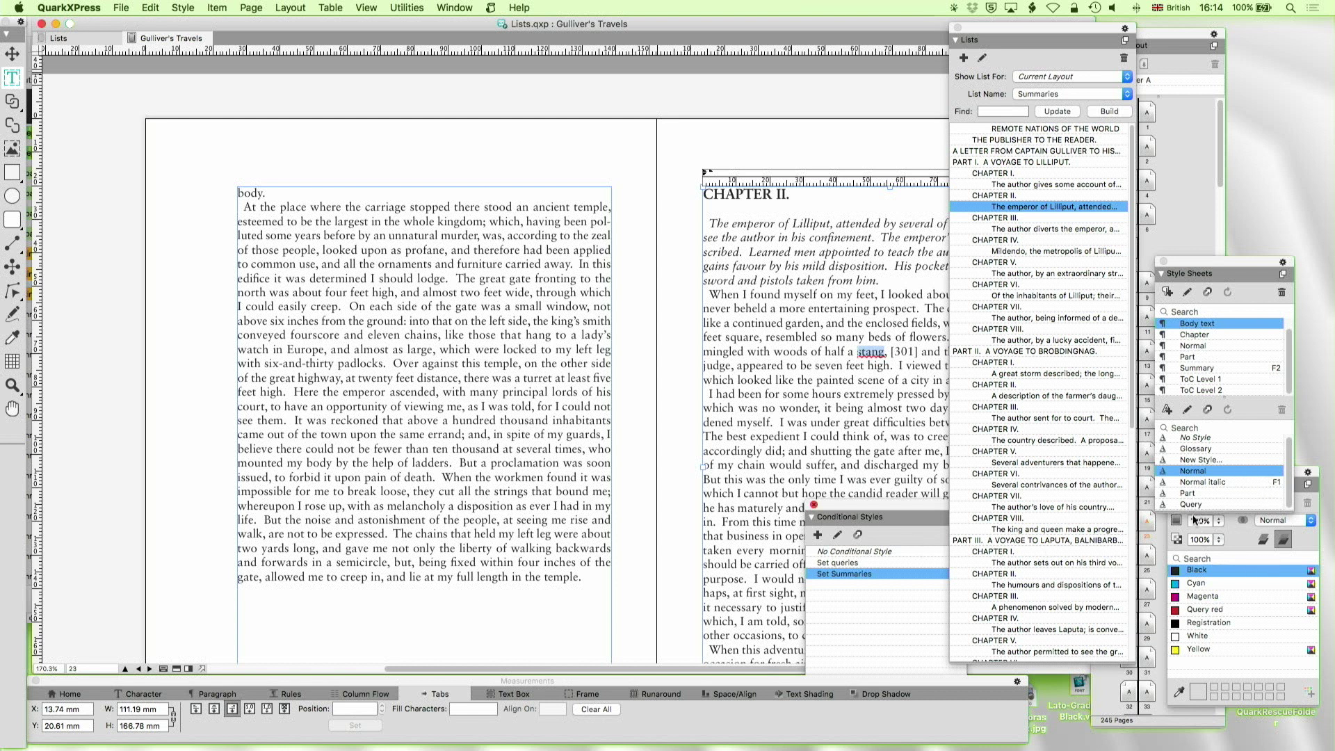
left_click(1201, 450)
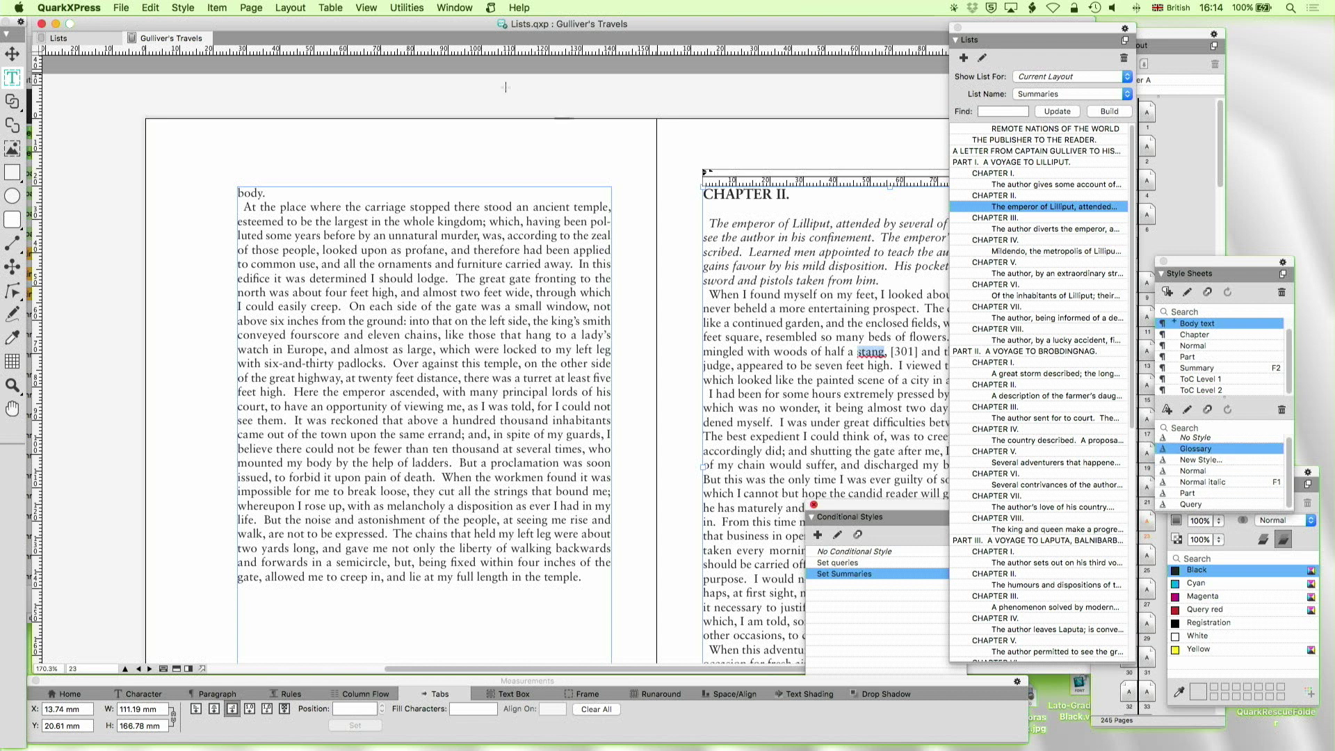
Look over the auto-correct utility options and dismiss them without choosing one
left_click(404, 7)
mouse_move(459, 362)
left_click(625, 374)
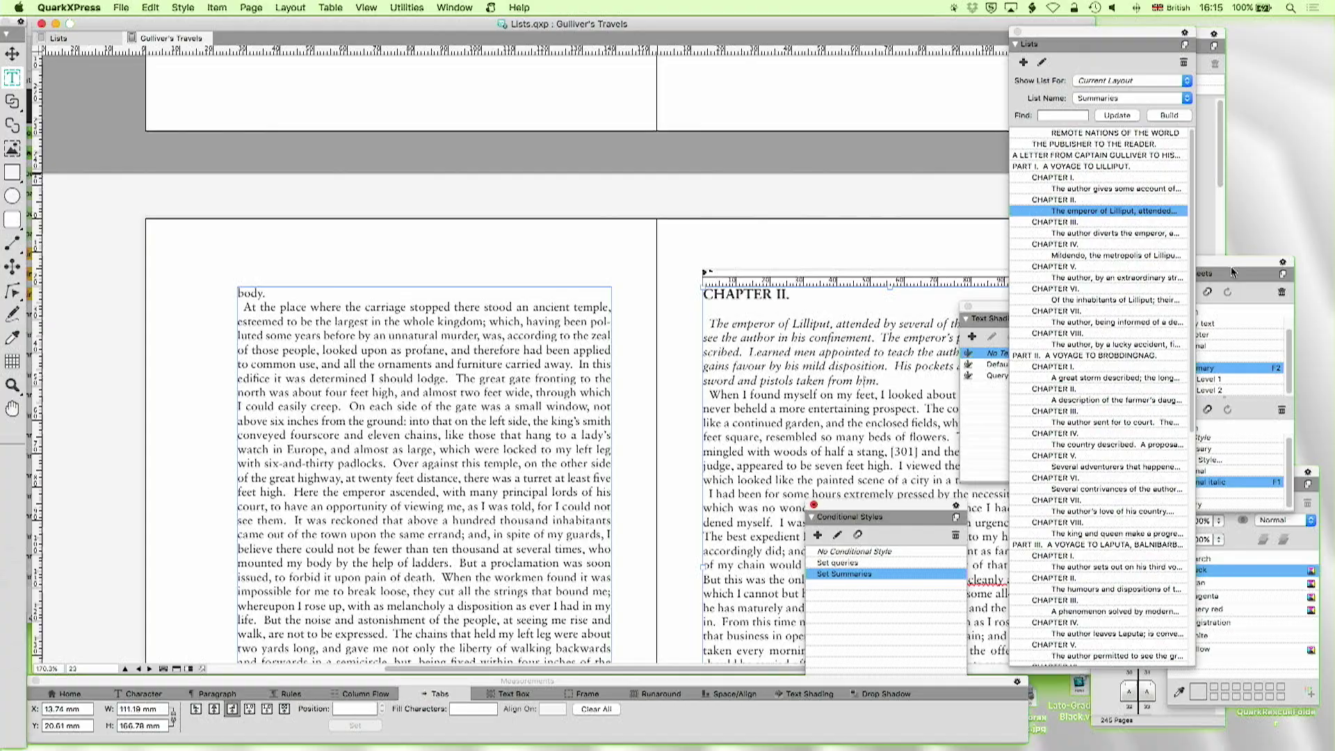
Show the Glossary list in the Lists palette and confirm its settings
left_click(1115, 98)
left_click(1109, 77)
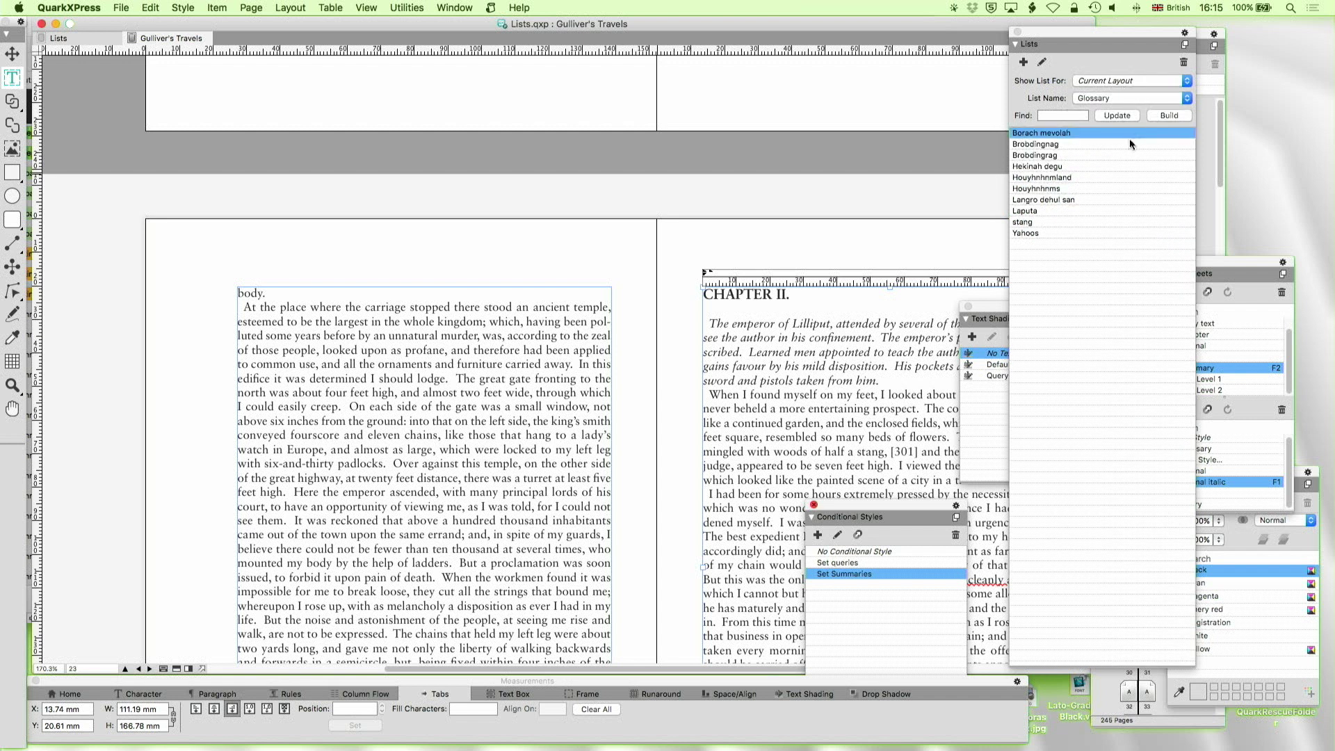
left_click(1041, 62)
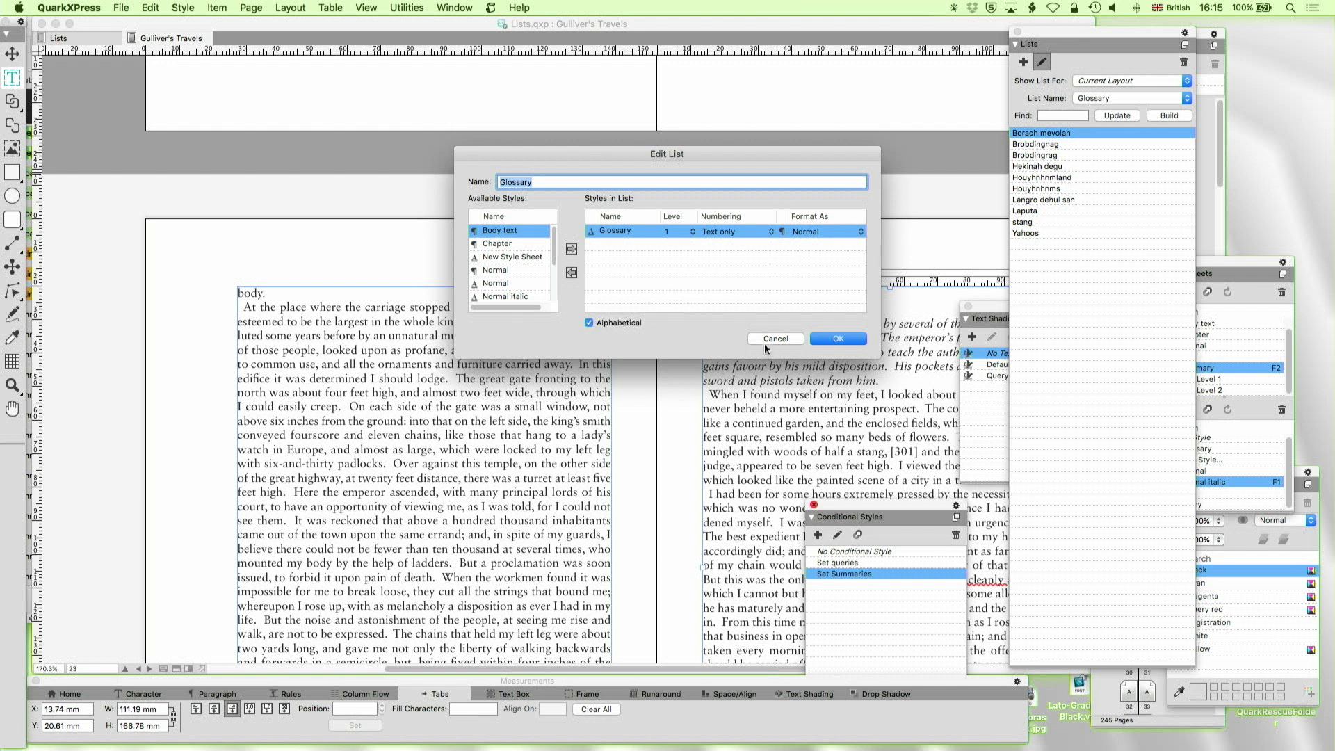
left_click(832, 341)
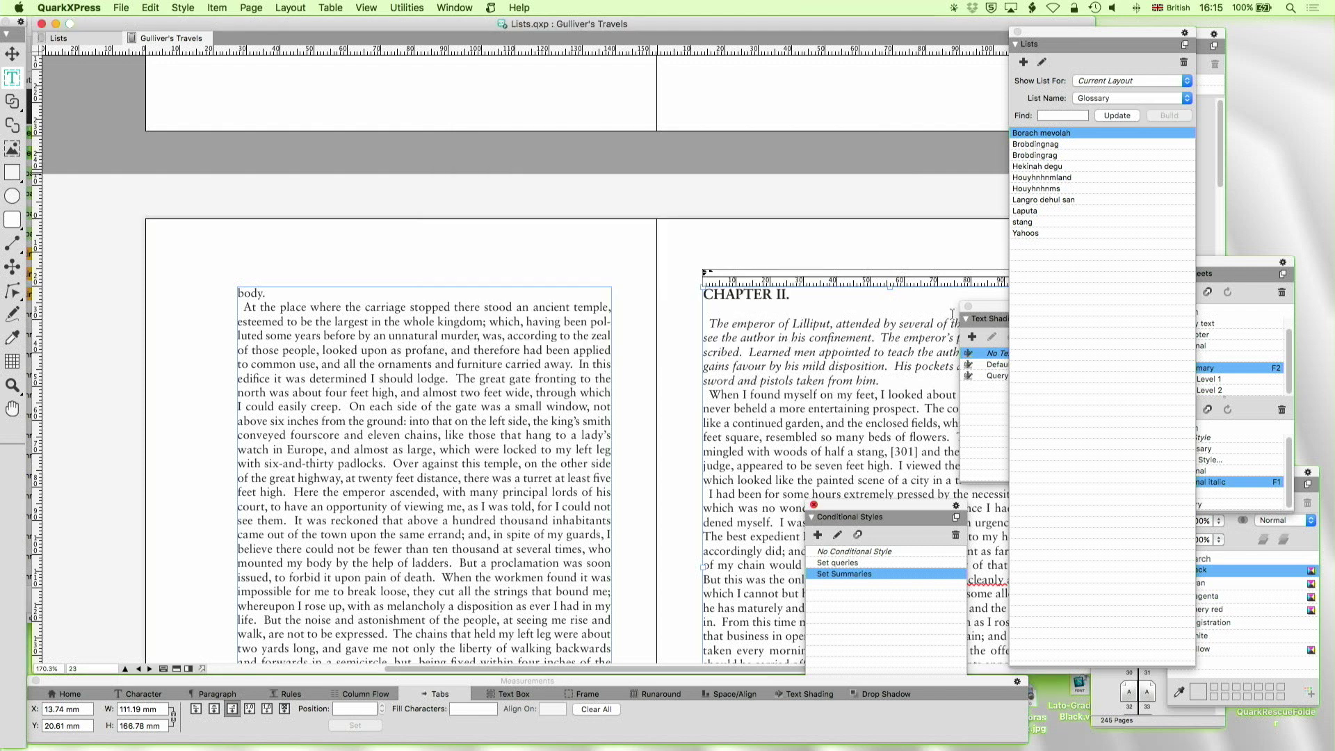
Go to page 245, select the old glossary text and Build the Glossary list
left_click(1212, 131)
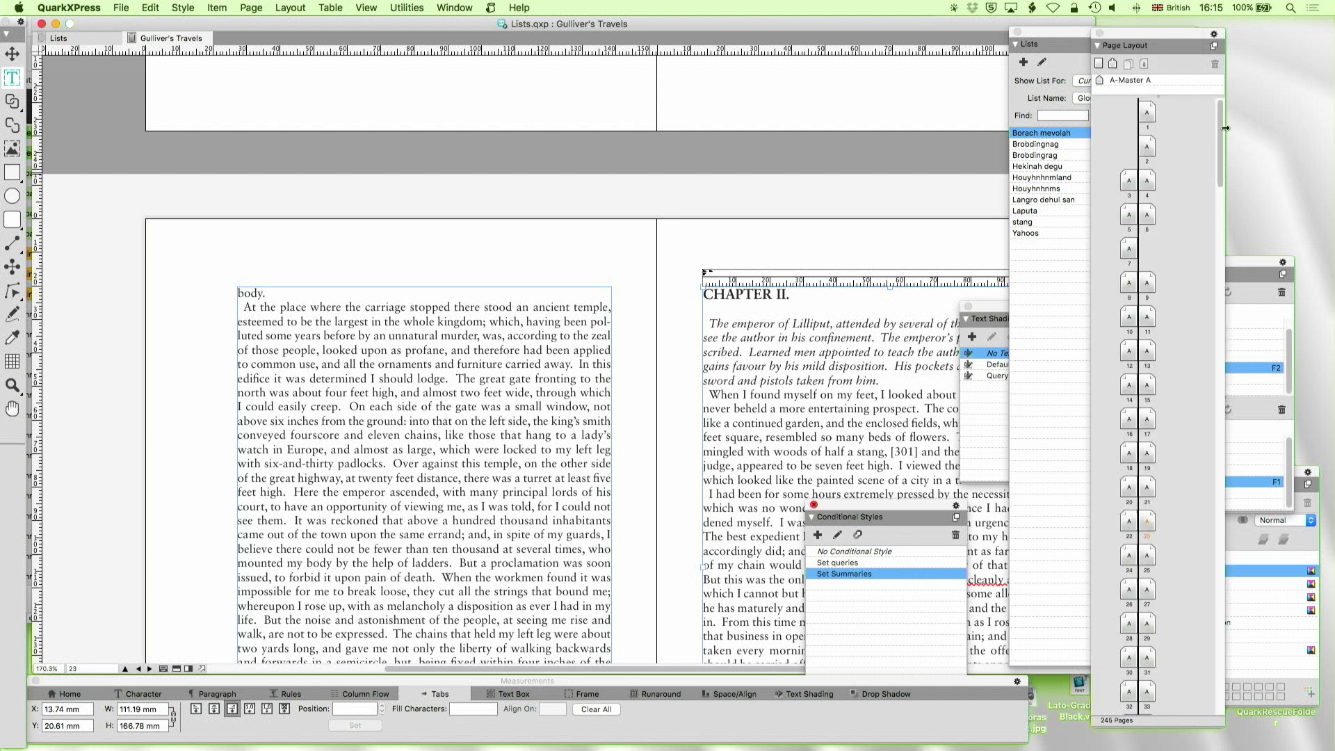
left_click_drag(1226, 128, 1235, 700)
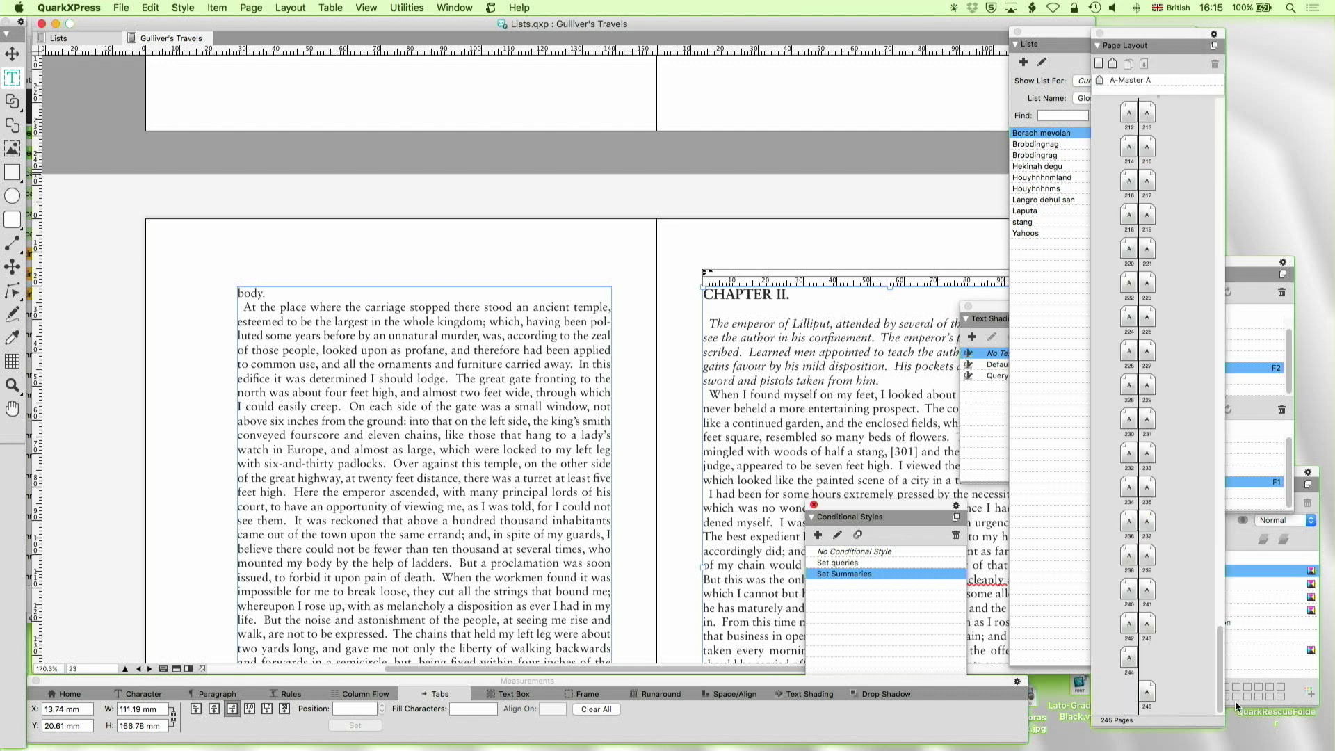
double_click(1154, 693)
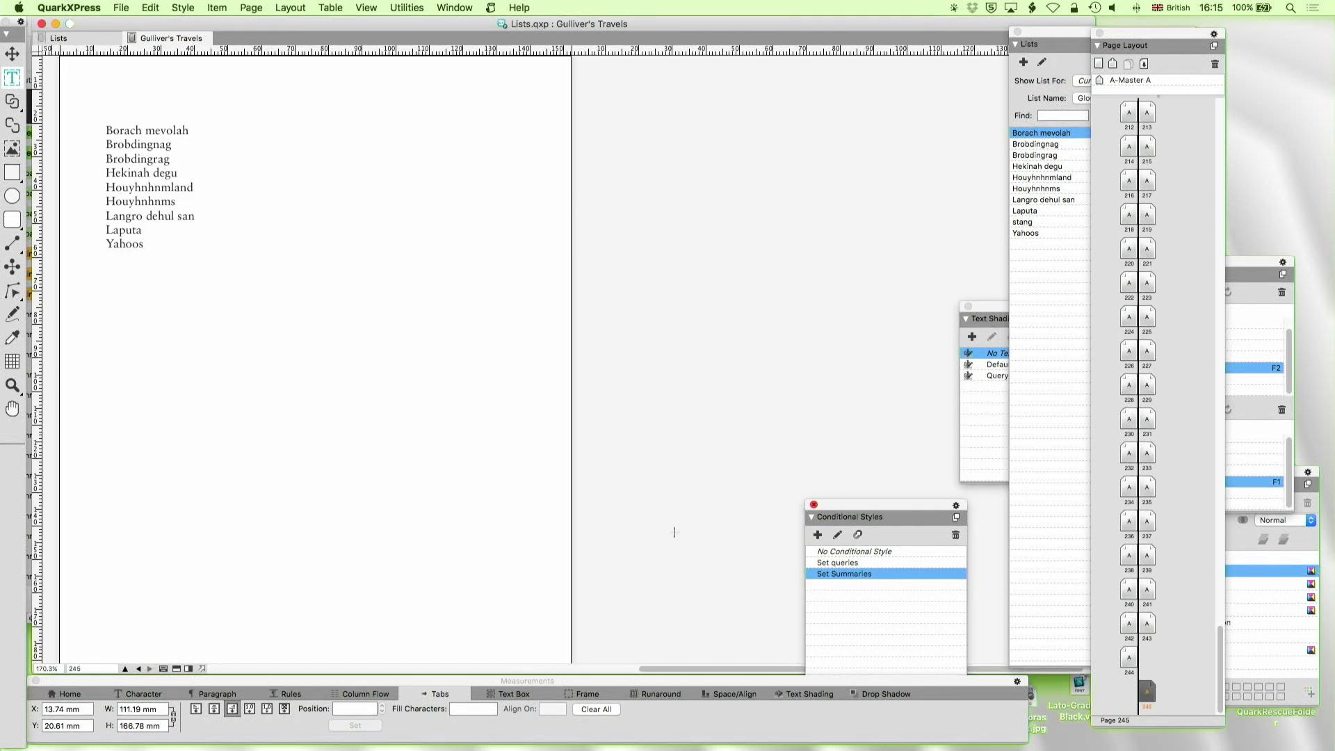
scroll(543, 427, "left", 3)
left_click(270, 284)
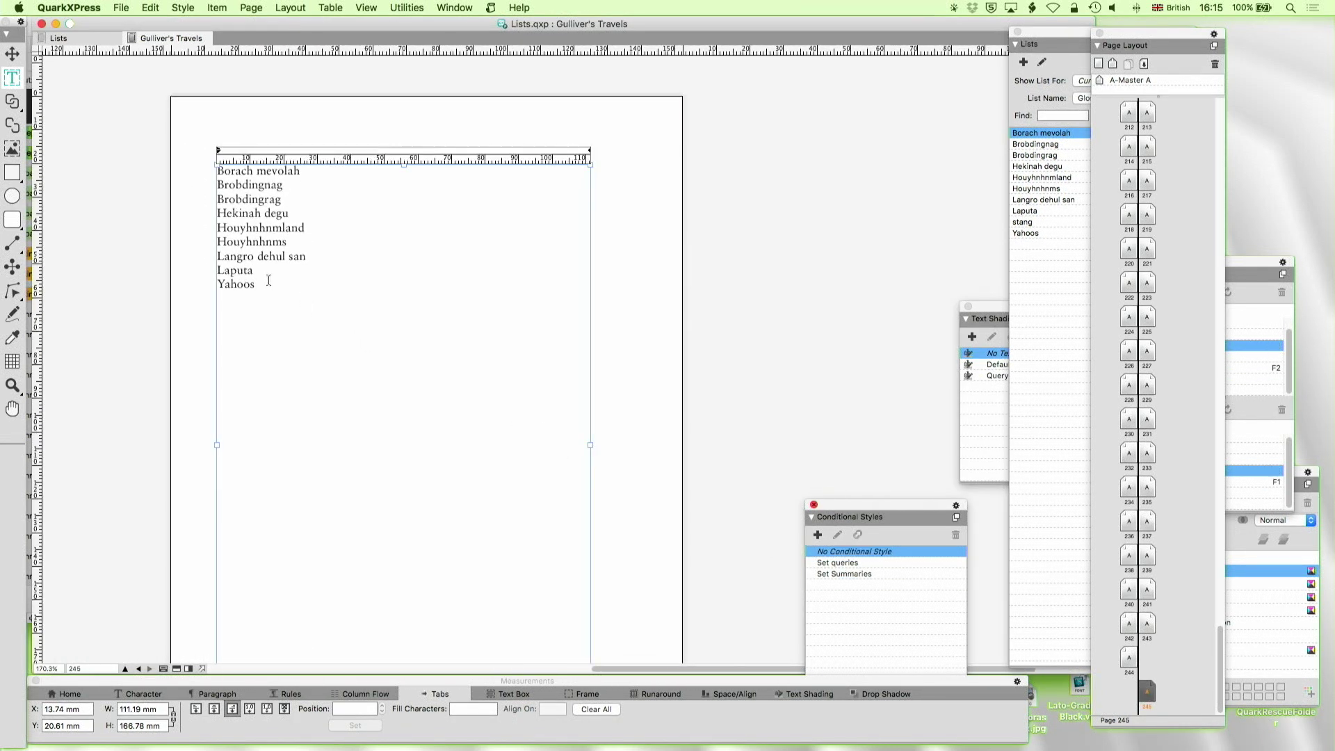
left_click_drag(284, 297, 209, 168)
left_click_drag(1064, 39, 967, 39)
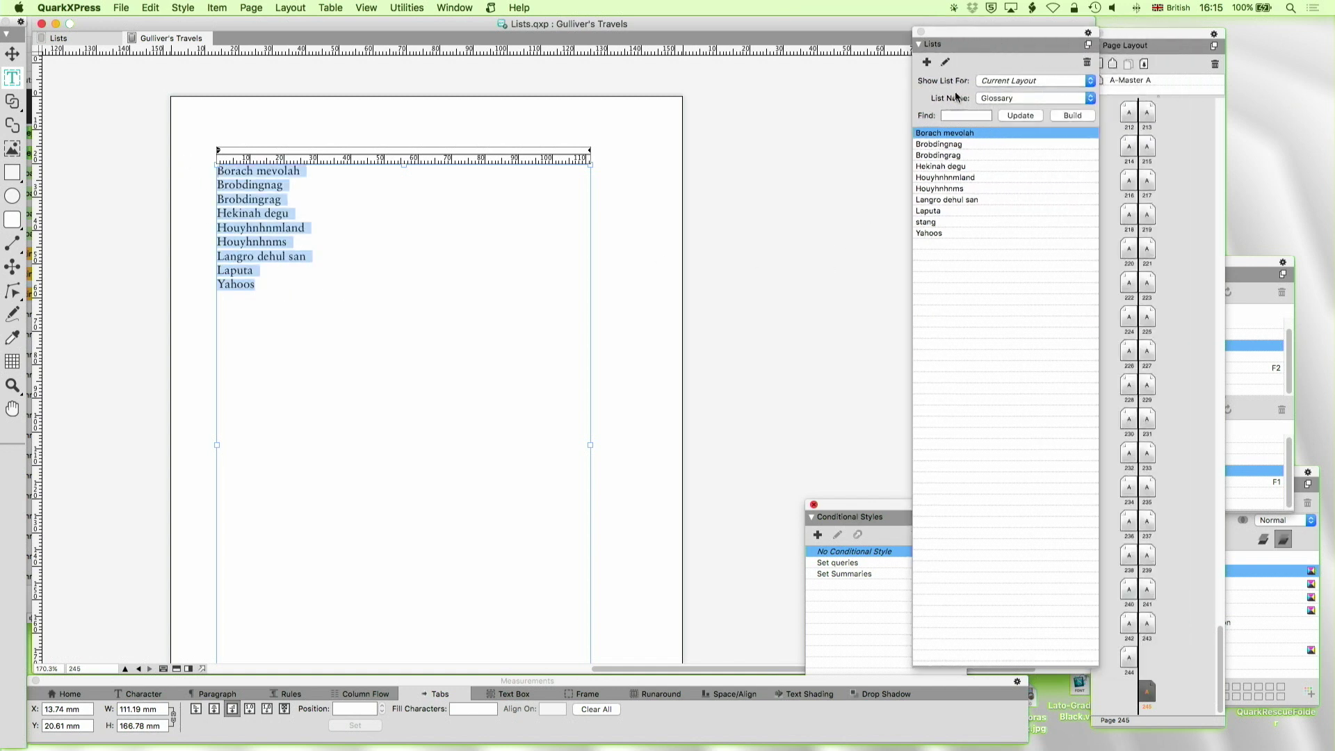
left_click(1079, 116)
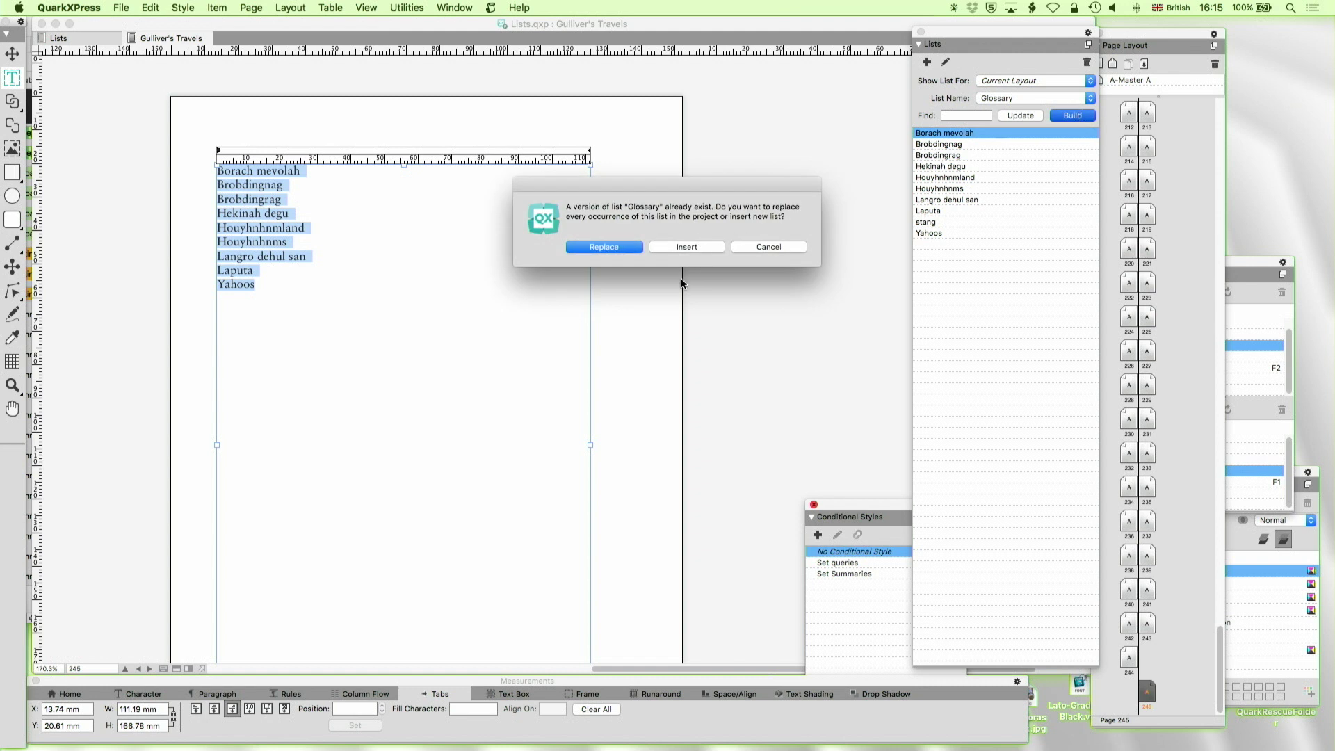
Replace the Glossary list, add a hand-typed line after Borach mevolah, then rebuild and replace again
left_click(609, 246)
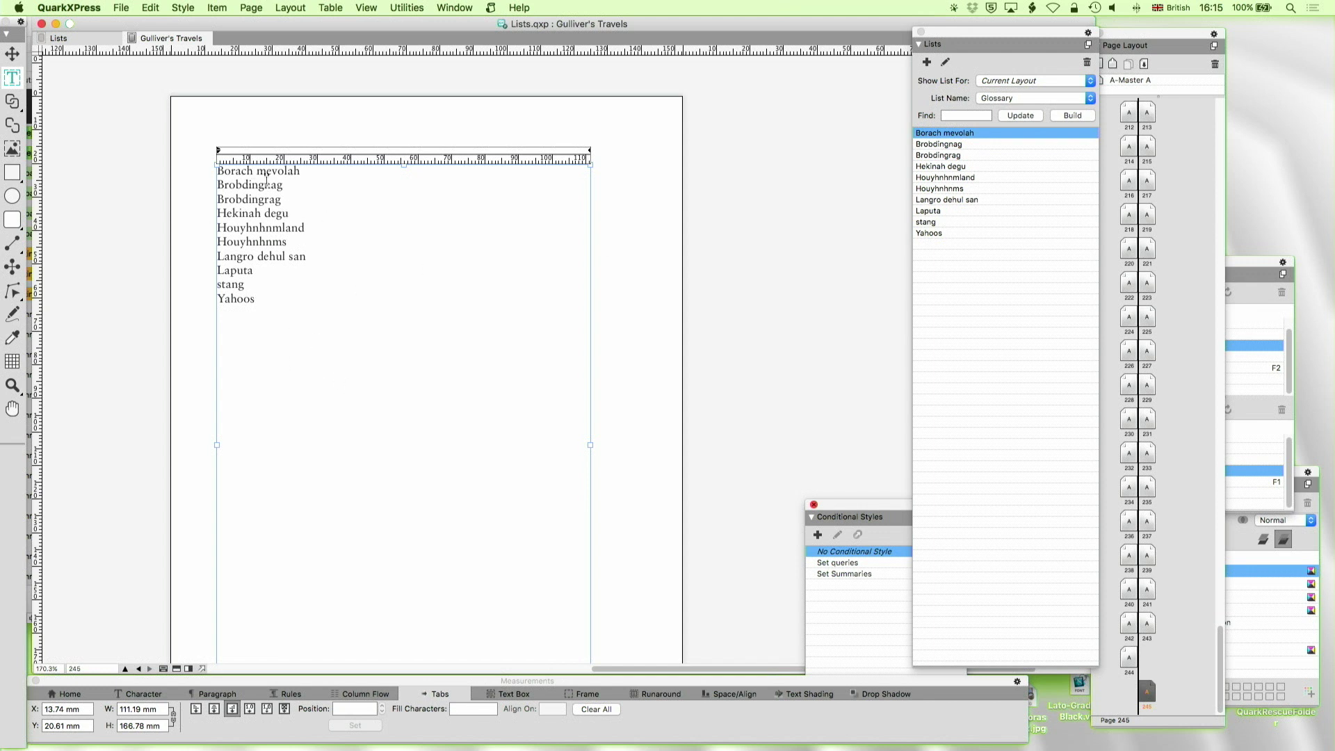
left_click(320, 178)
key("Return")
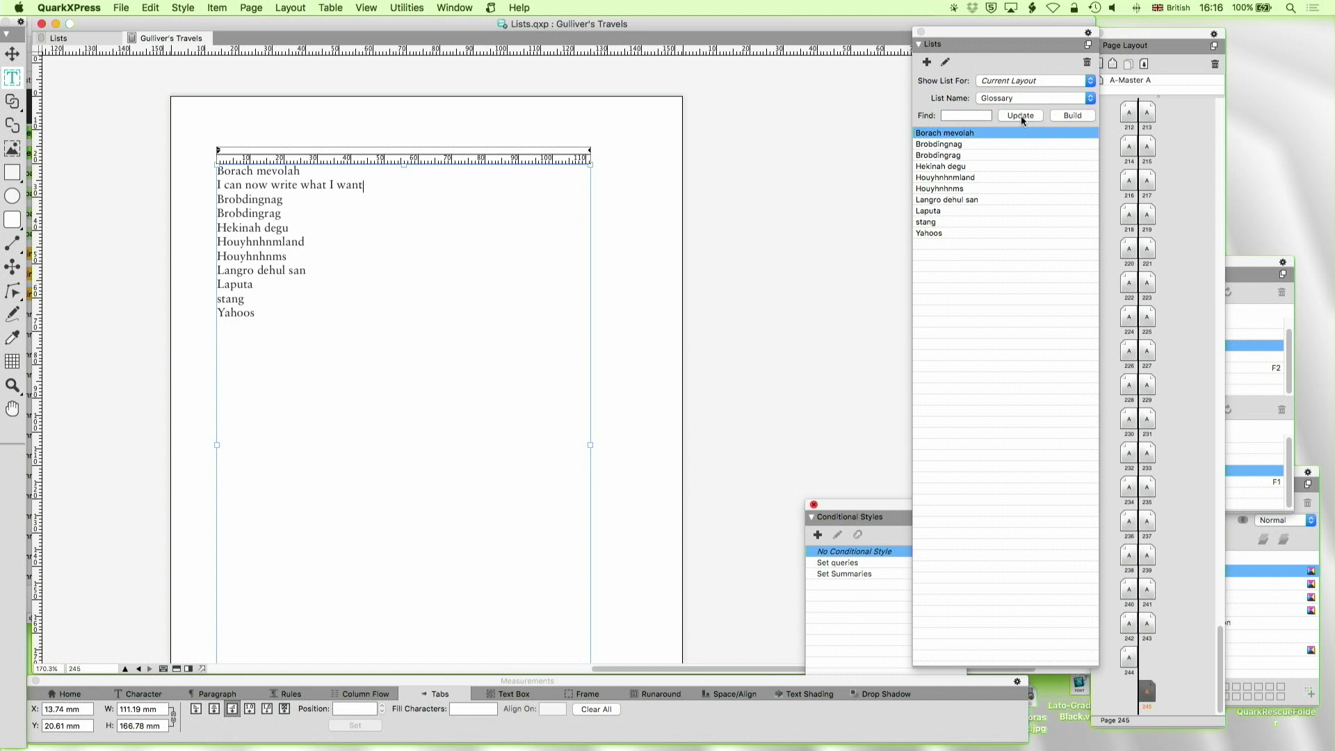
left_click(1080, 114)
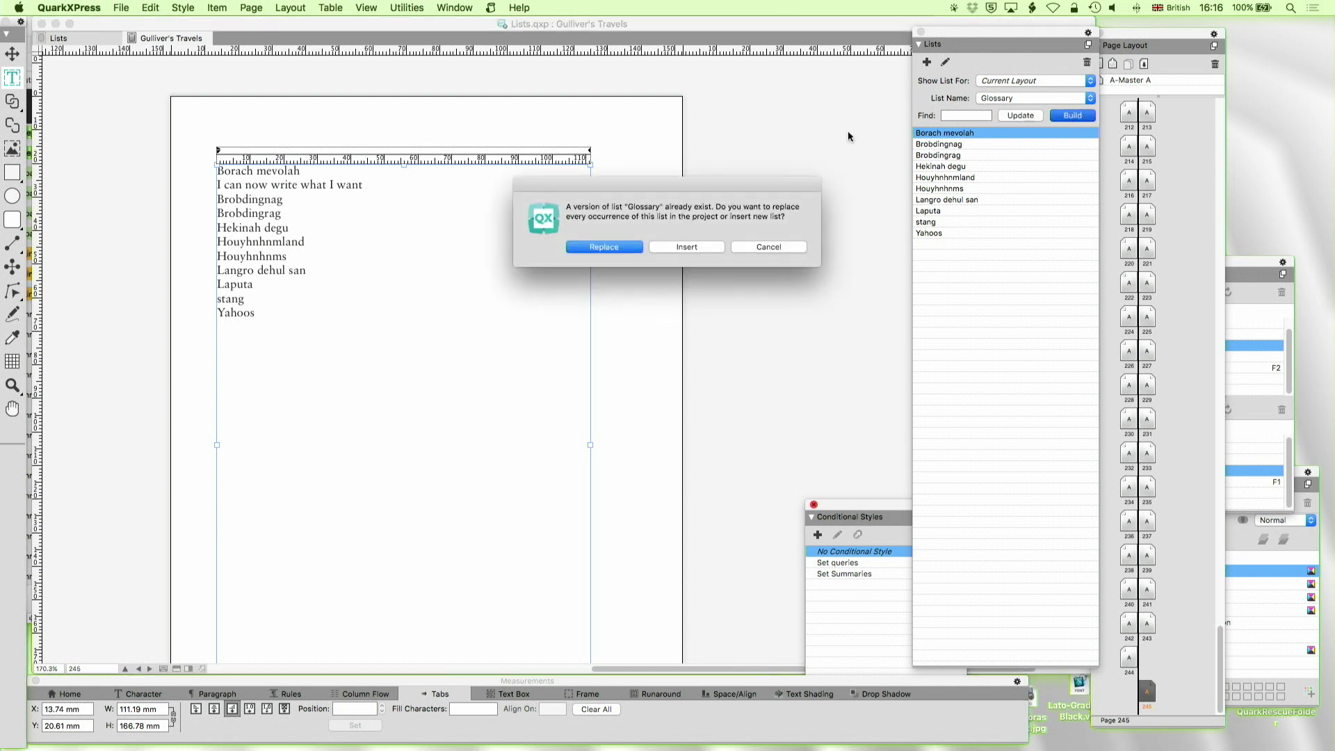
left_click(625, 245)
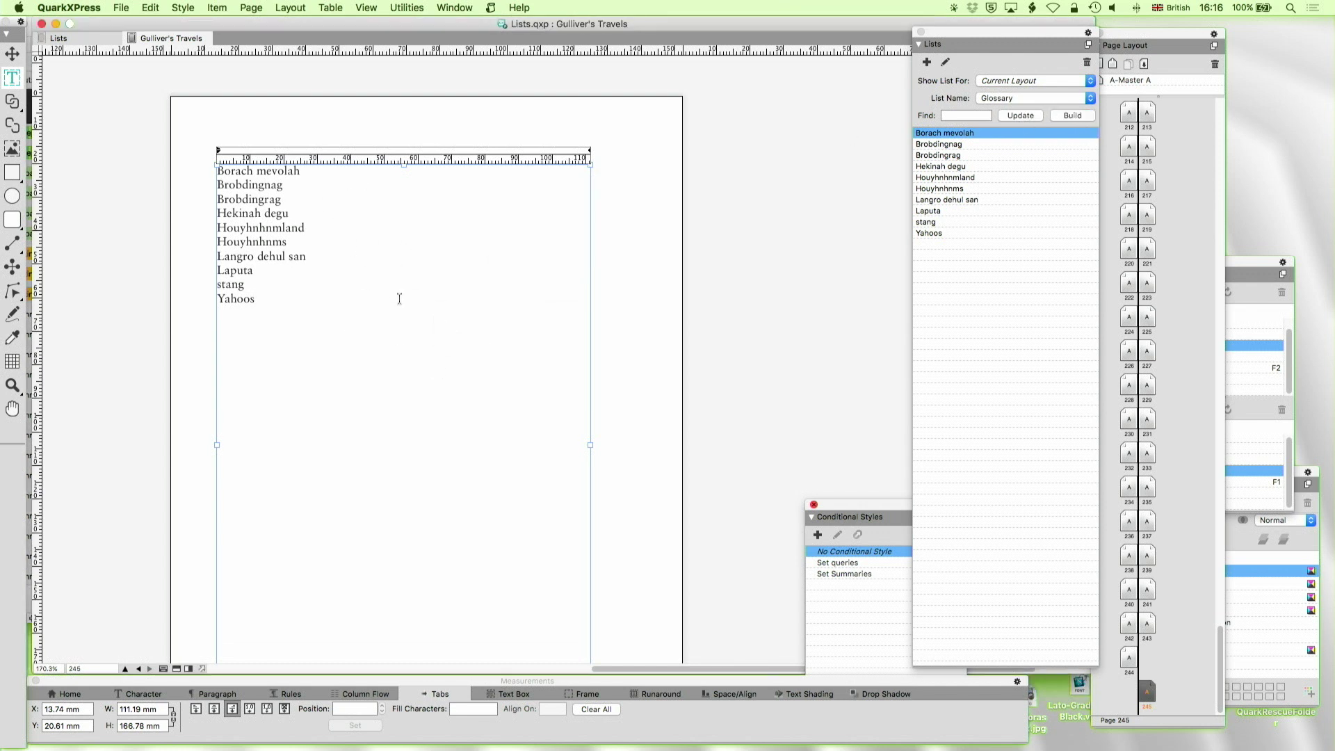
Copy the glossary list and paste it into a new text box drawn to its right
left_click_drag(327, 317, 184, 173)
key("super+c")
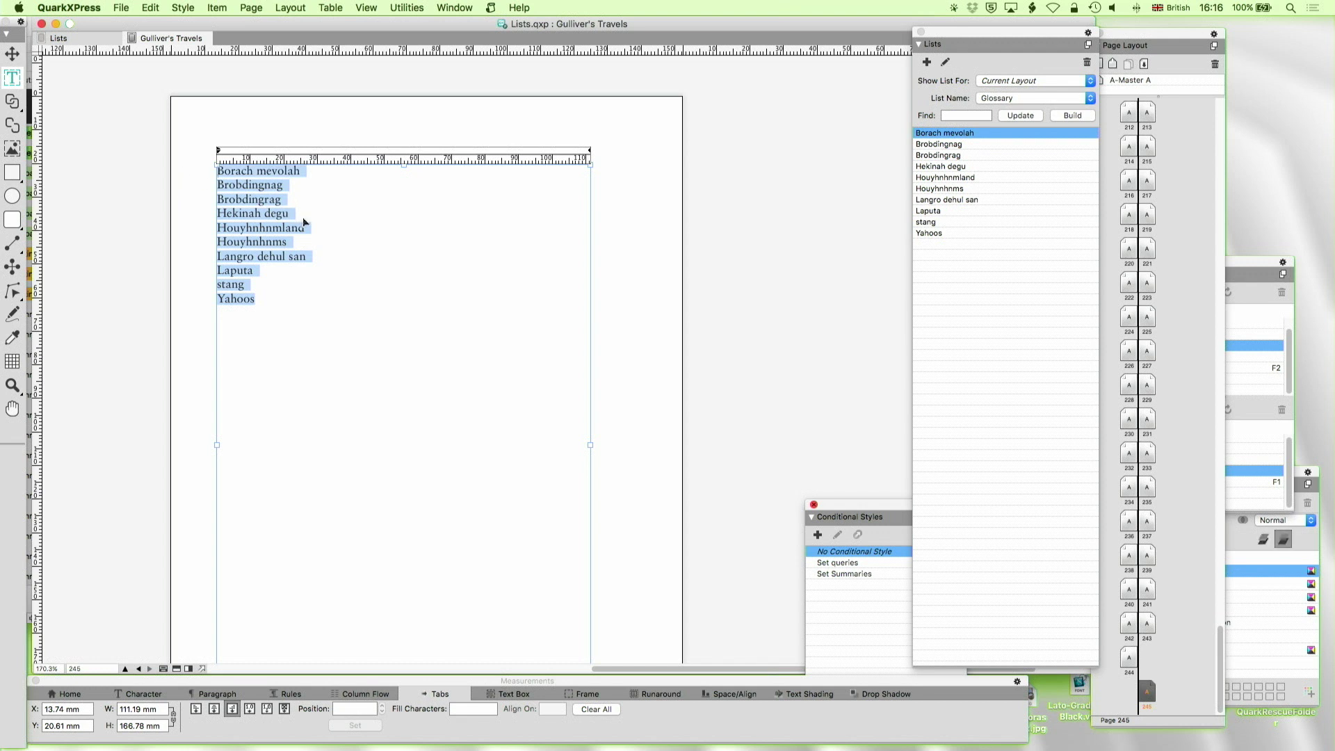
left_click(487, 245, "shift")
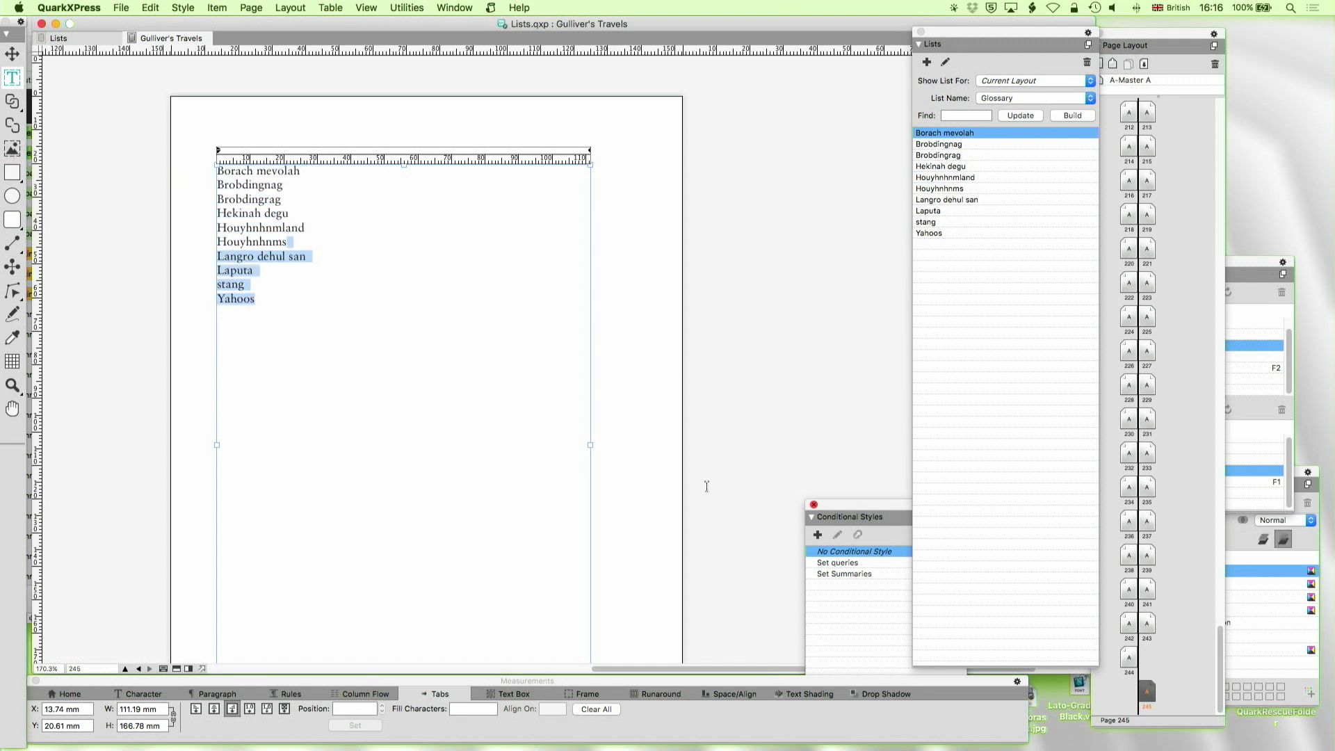
left_click_drag(820, 183, 596, 494)
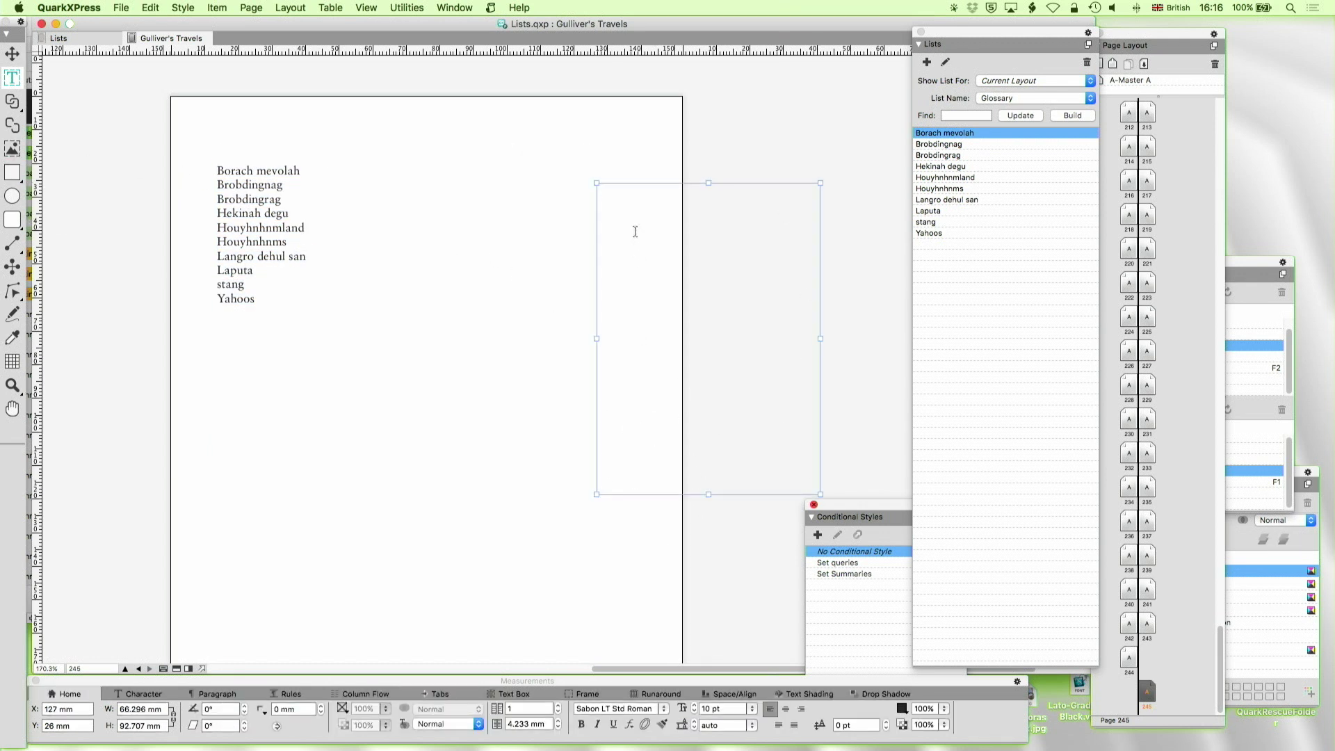
key("super+v")
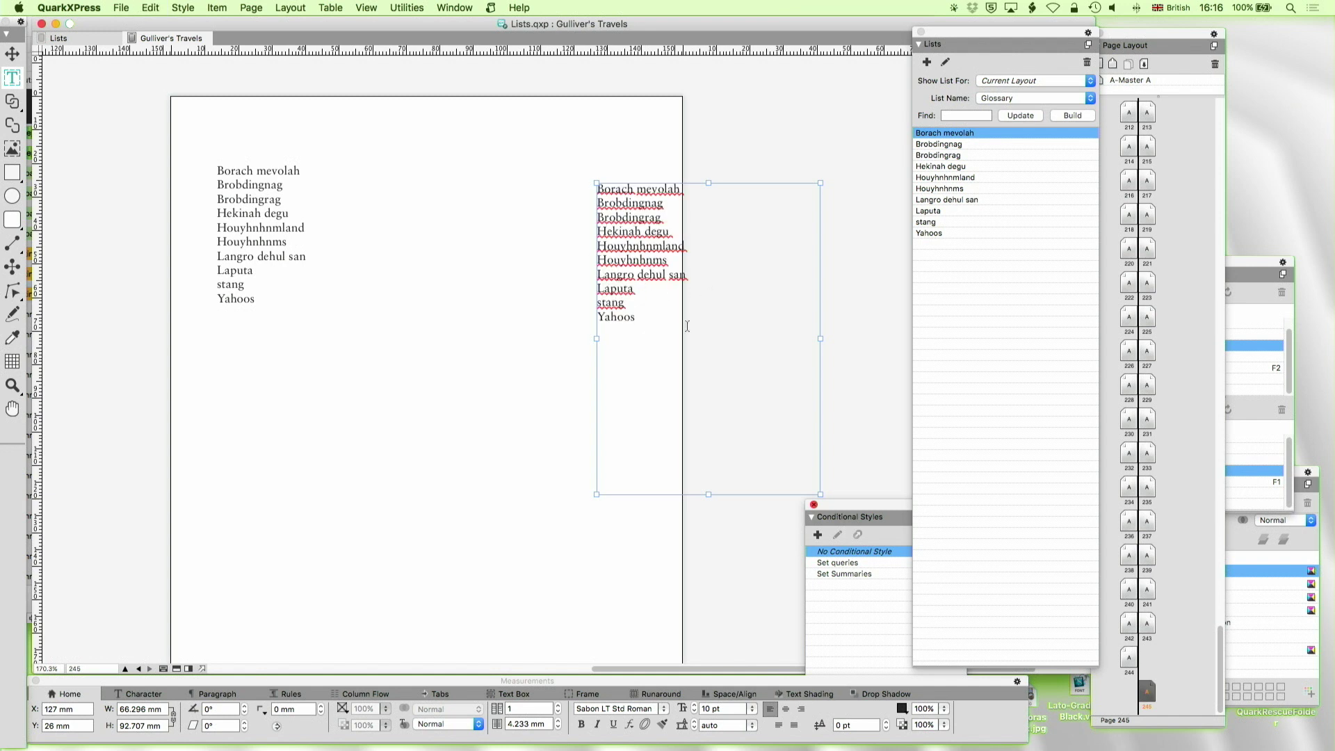
Delete the pasted box, deselect the original glossary text, and show the Lists layout
left_click(12, 53)
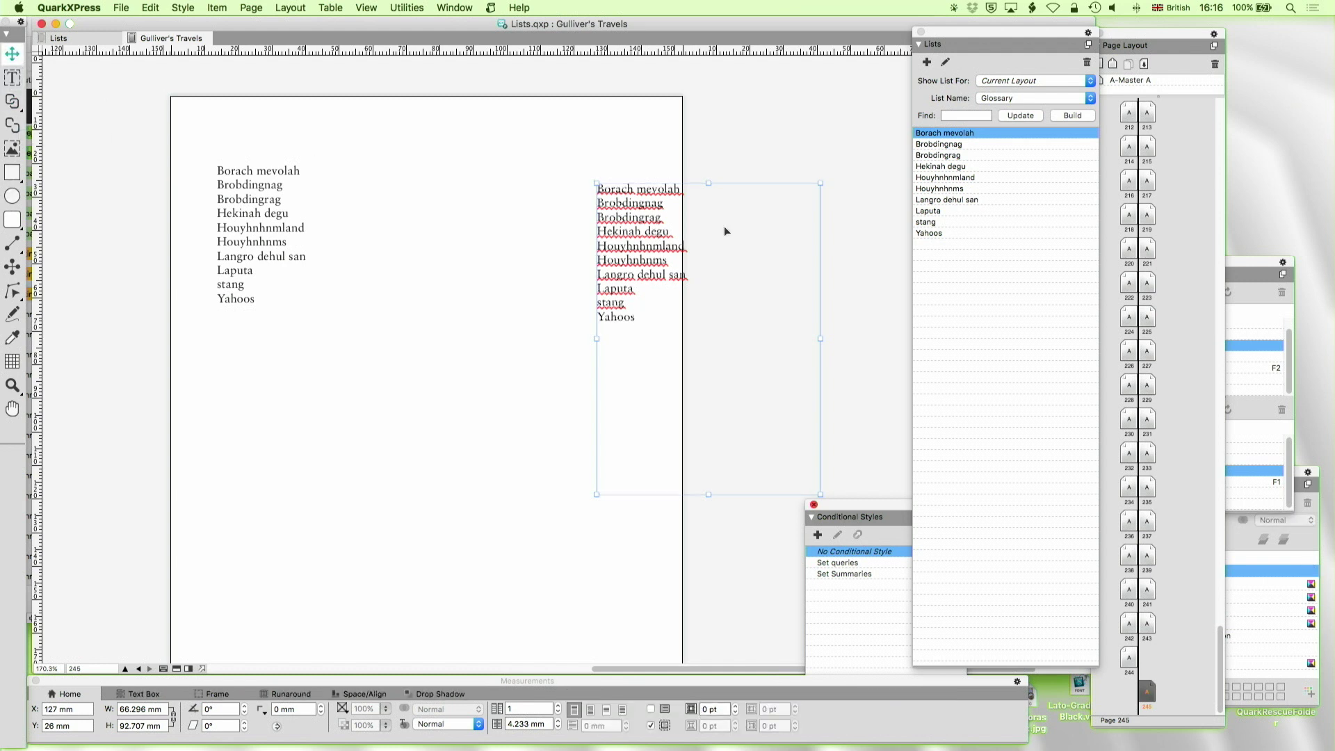
key("BackSpace")
double_click(314, 174)
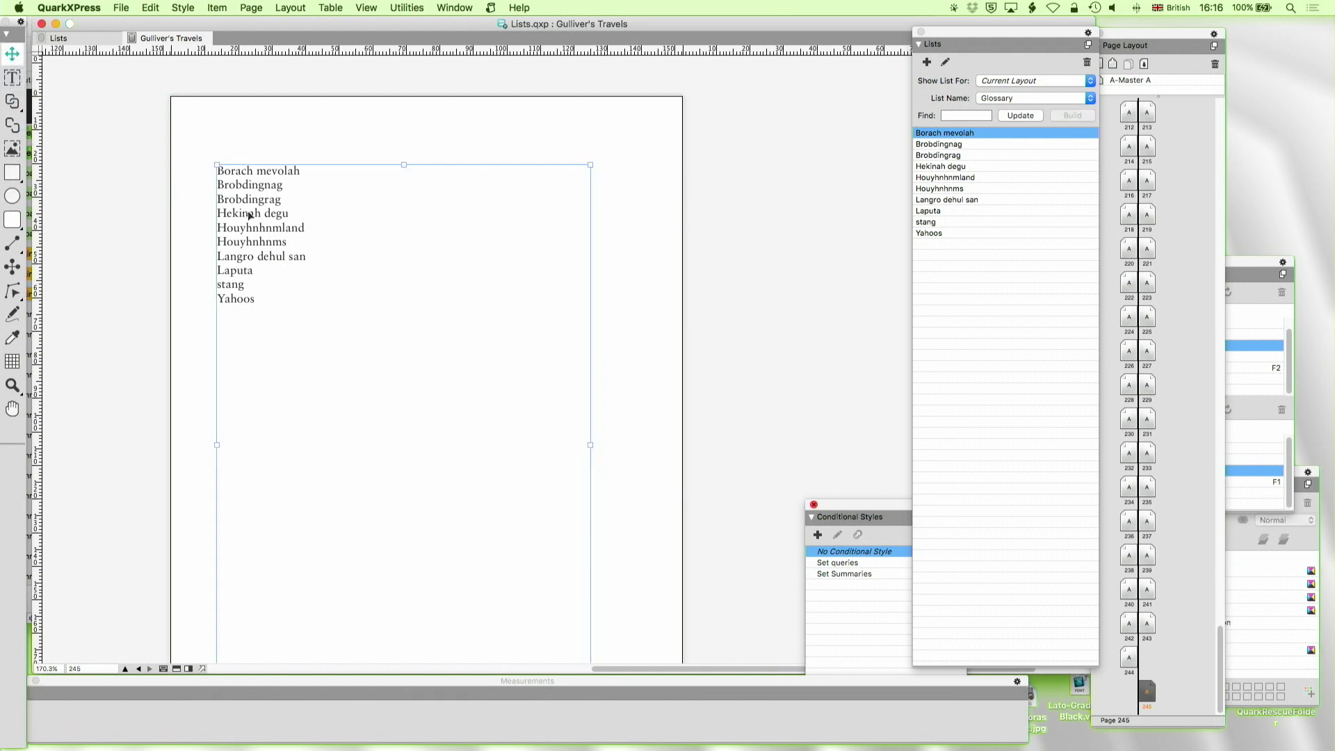
left_click(313, 183)
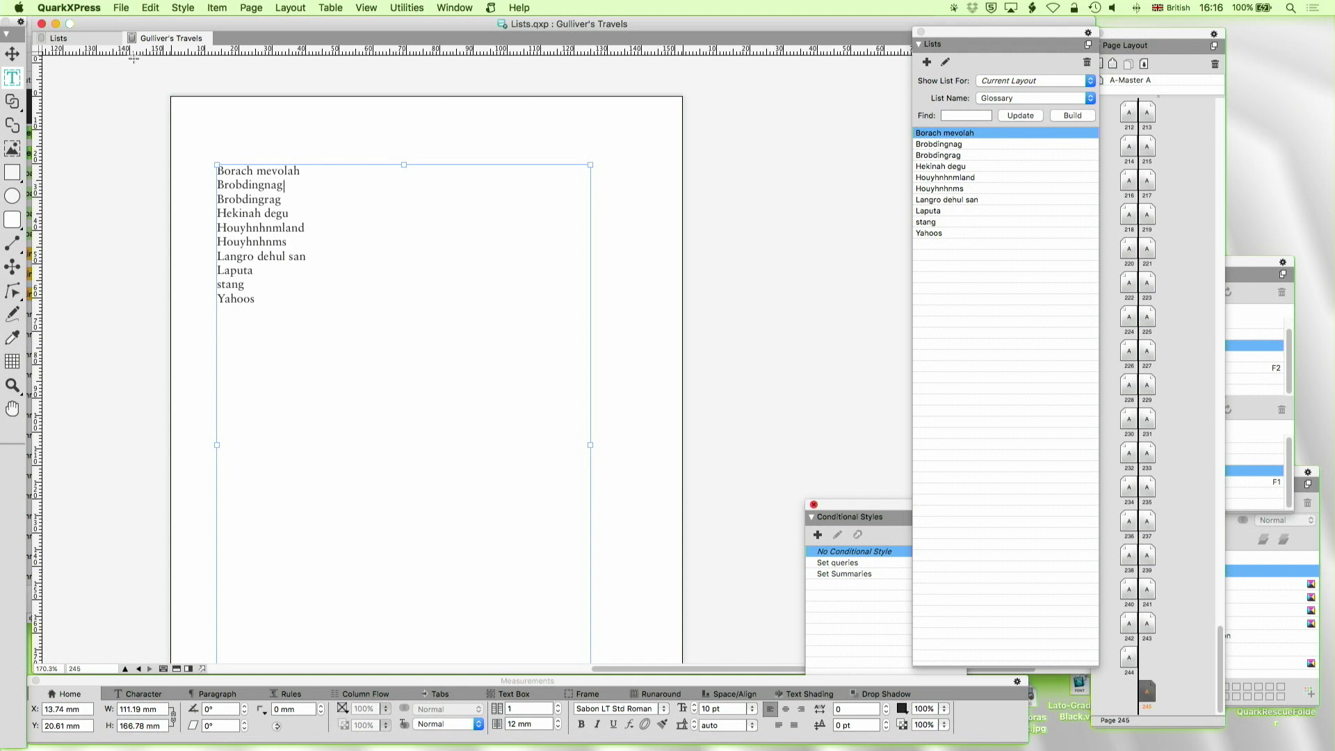
left_click(112, 40)
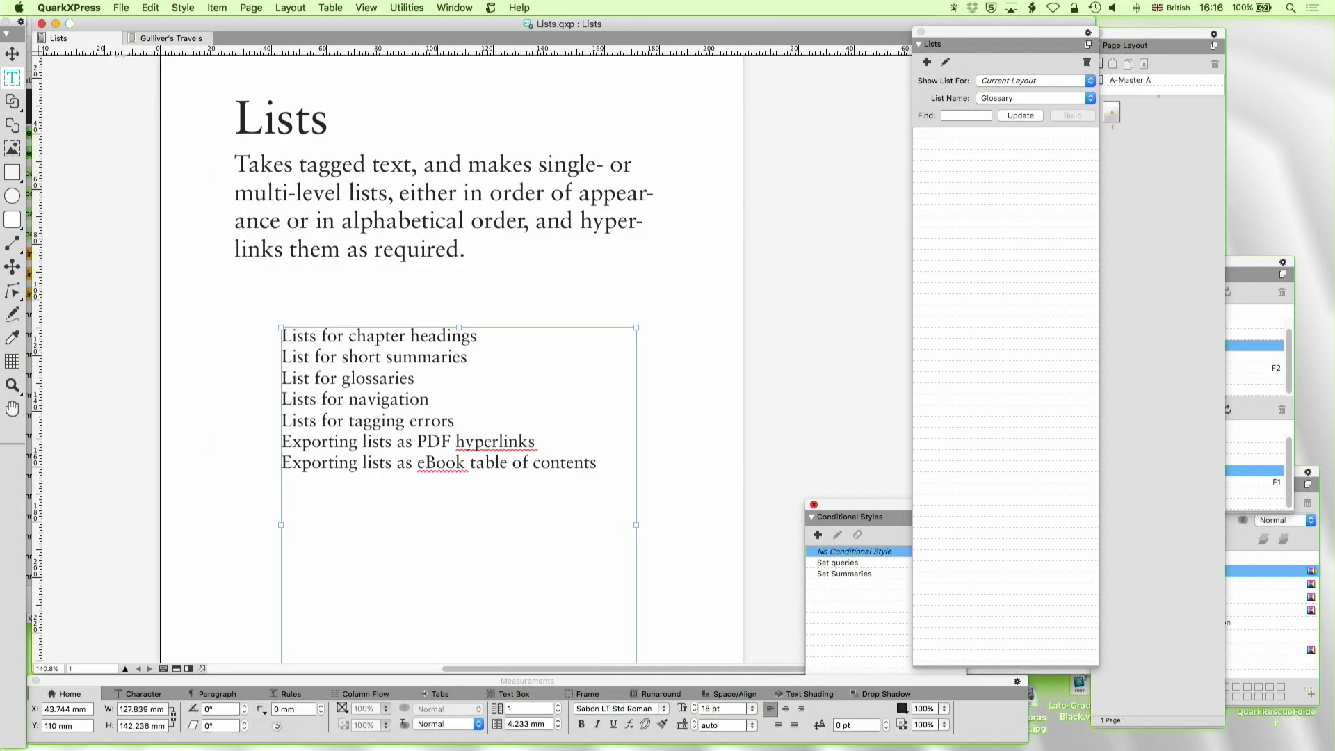
Set the Glossary list numbering to Page#...Text, then rebuild it, replacing the old list
left_click(171, 38)
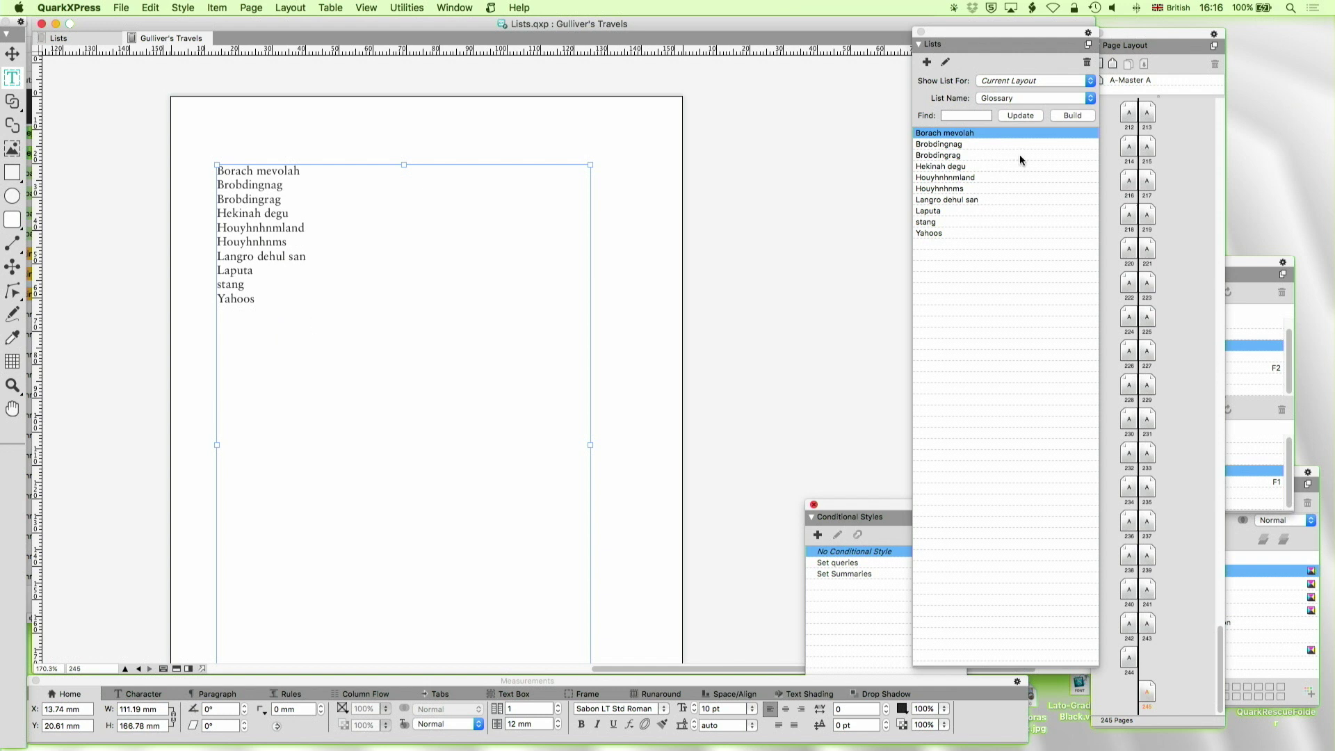
left_click(949, 63)
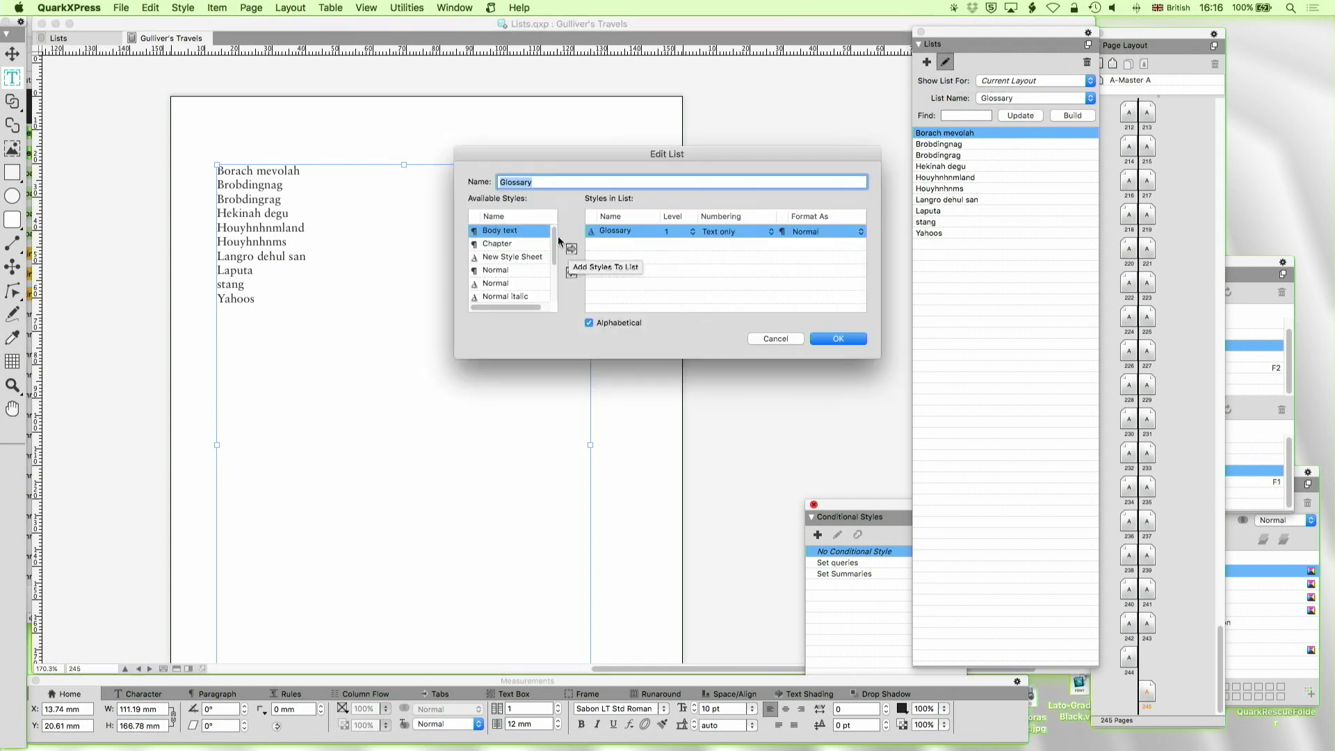
left_click(773, 232)
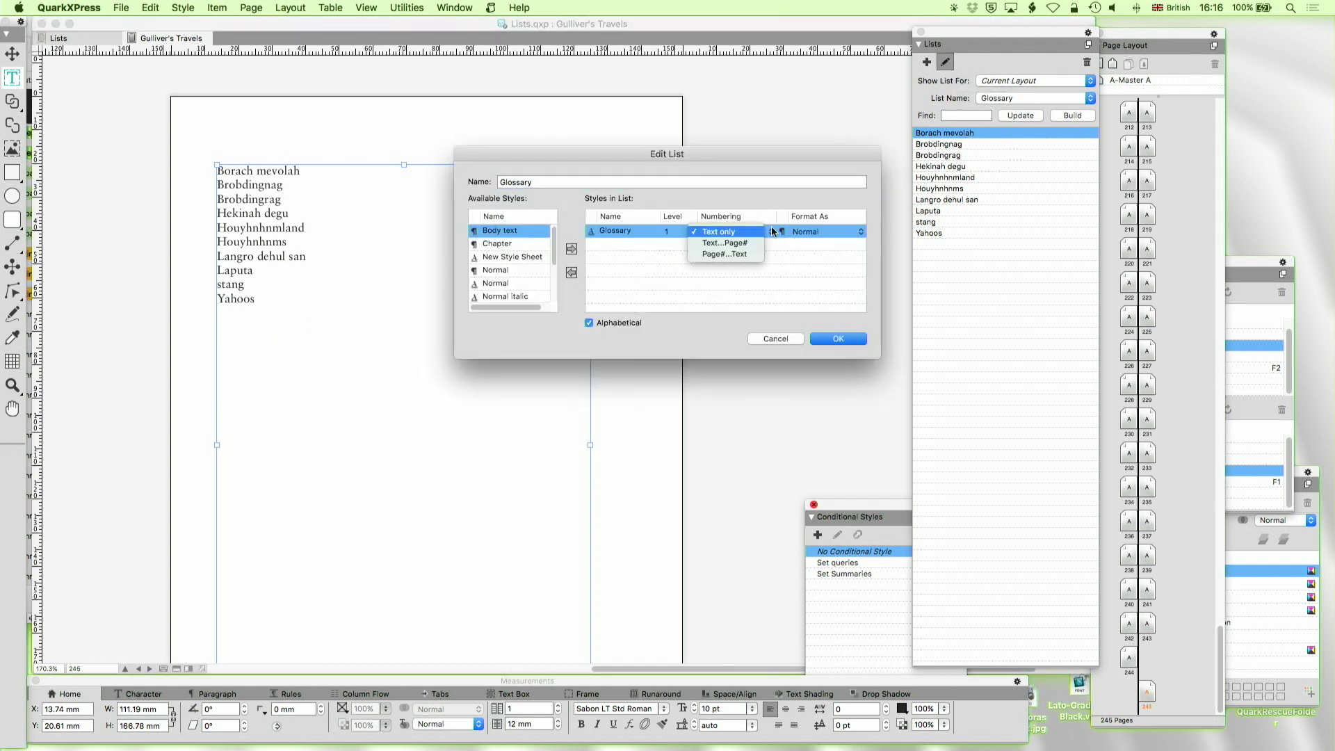
left_click(741, 254)
left_click(849, 342)
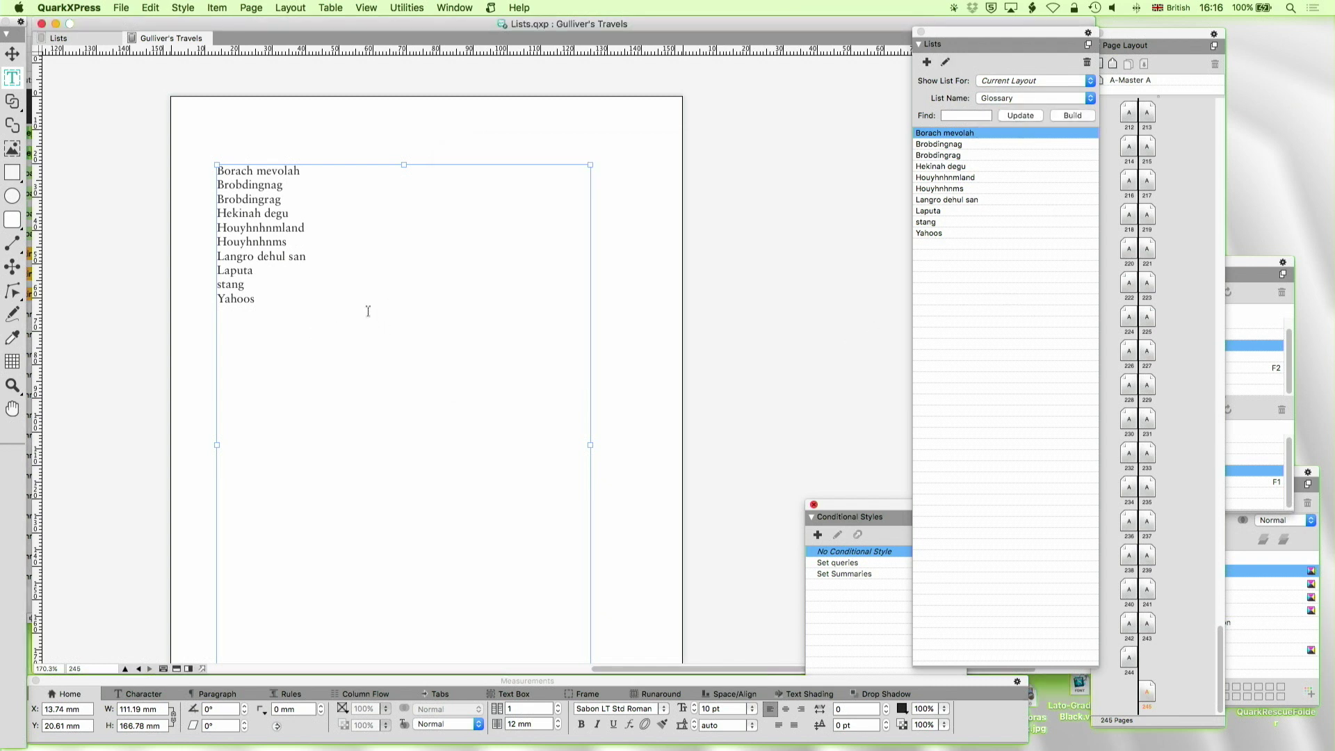
left_click(1089, 116)
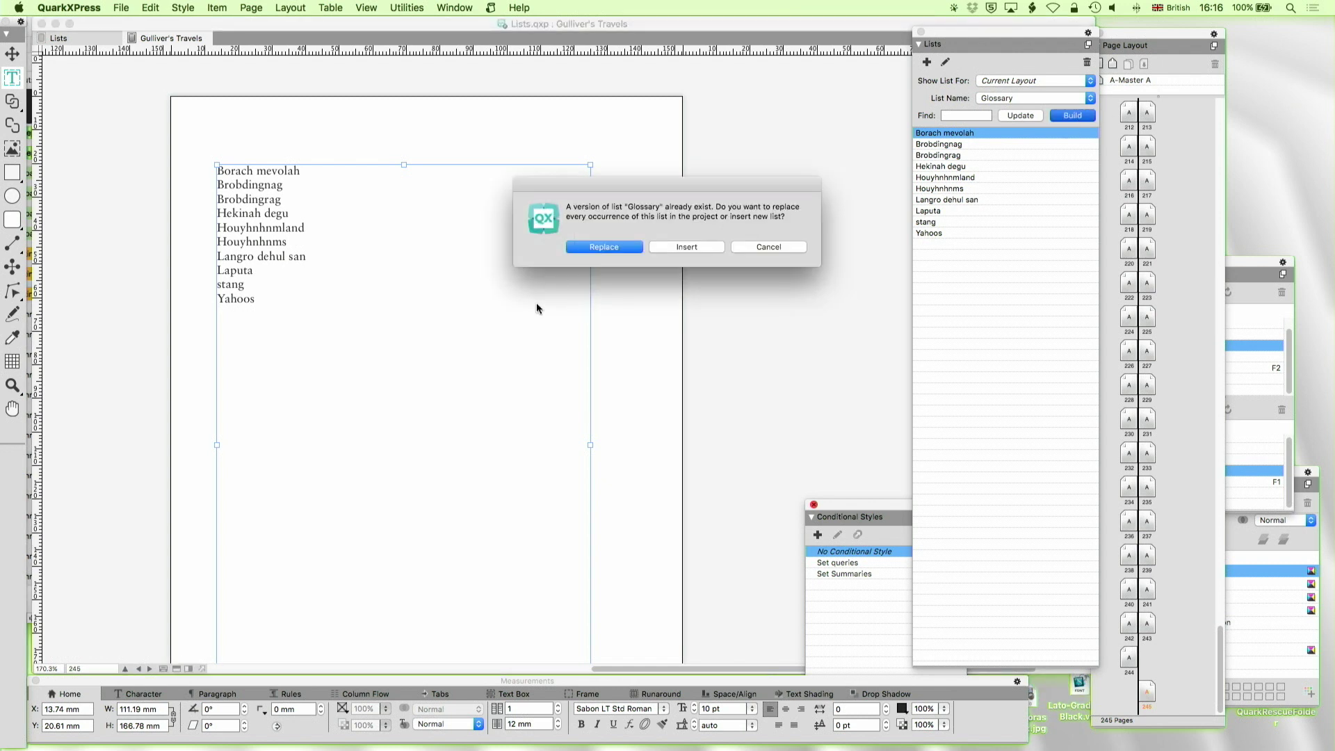
left_click(603, 248)
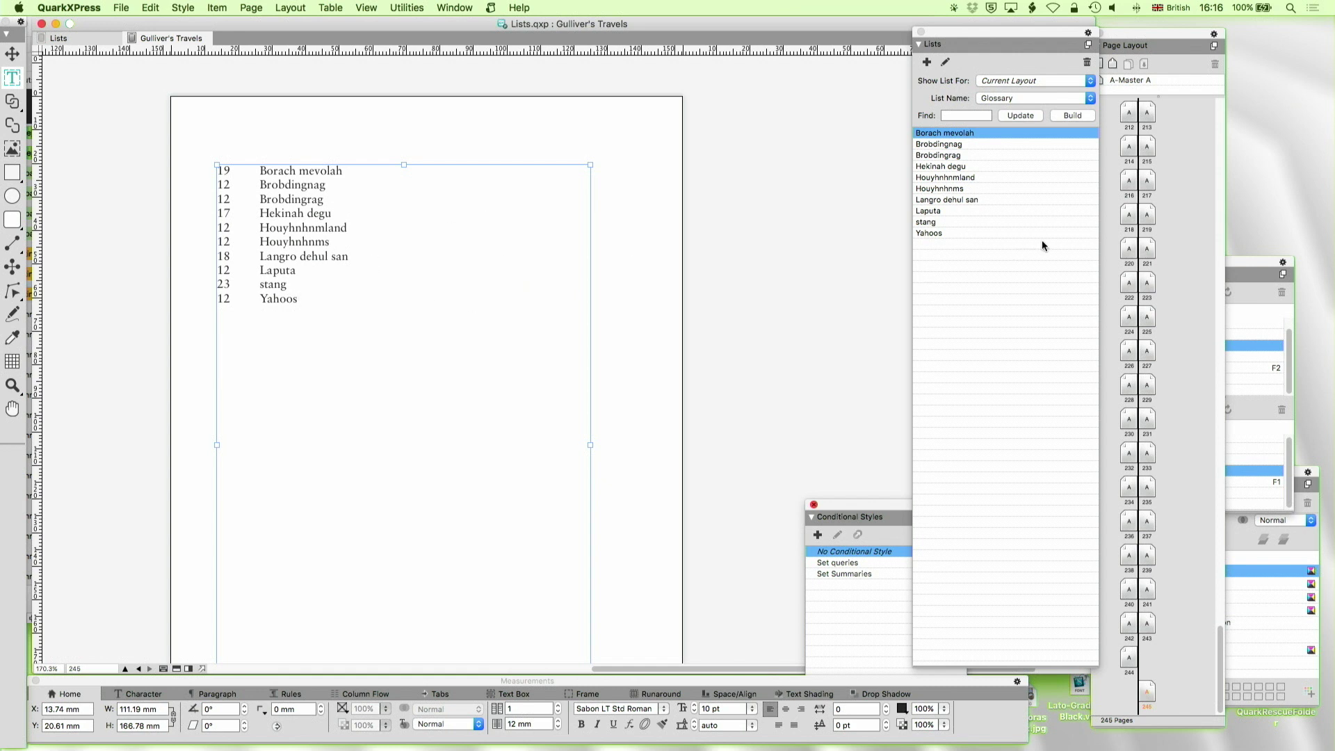
On page 217, use Find/Change to locate the next opening square bracket at [301]
left_click(1129, 186)
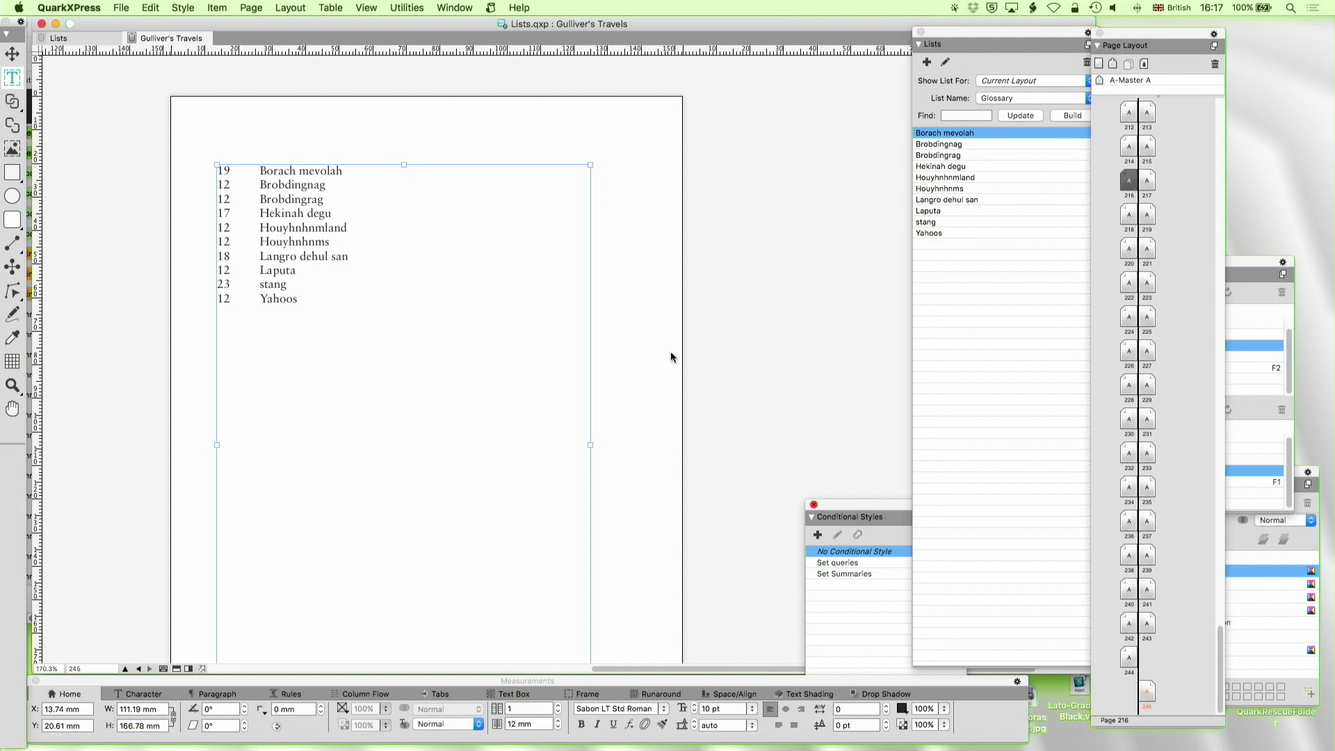
left_click(1128, 114)
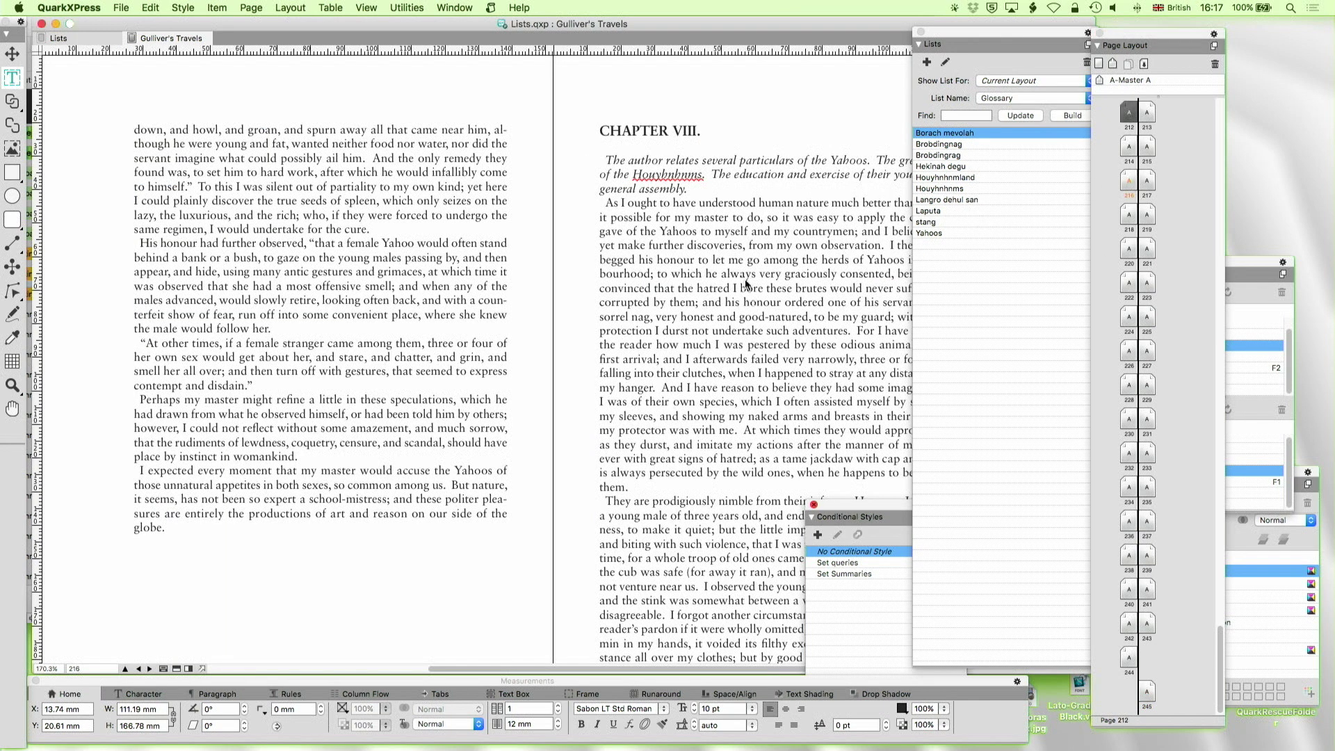
left_click(716, 217)
key("super+f")
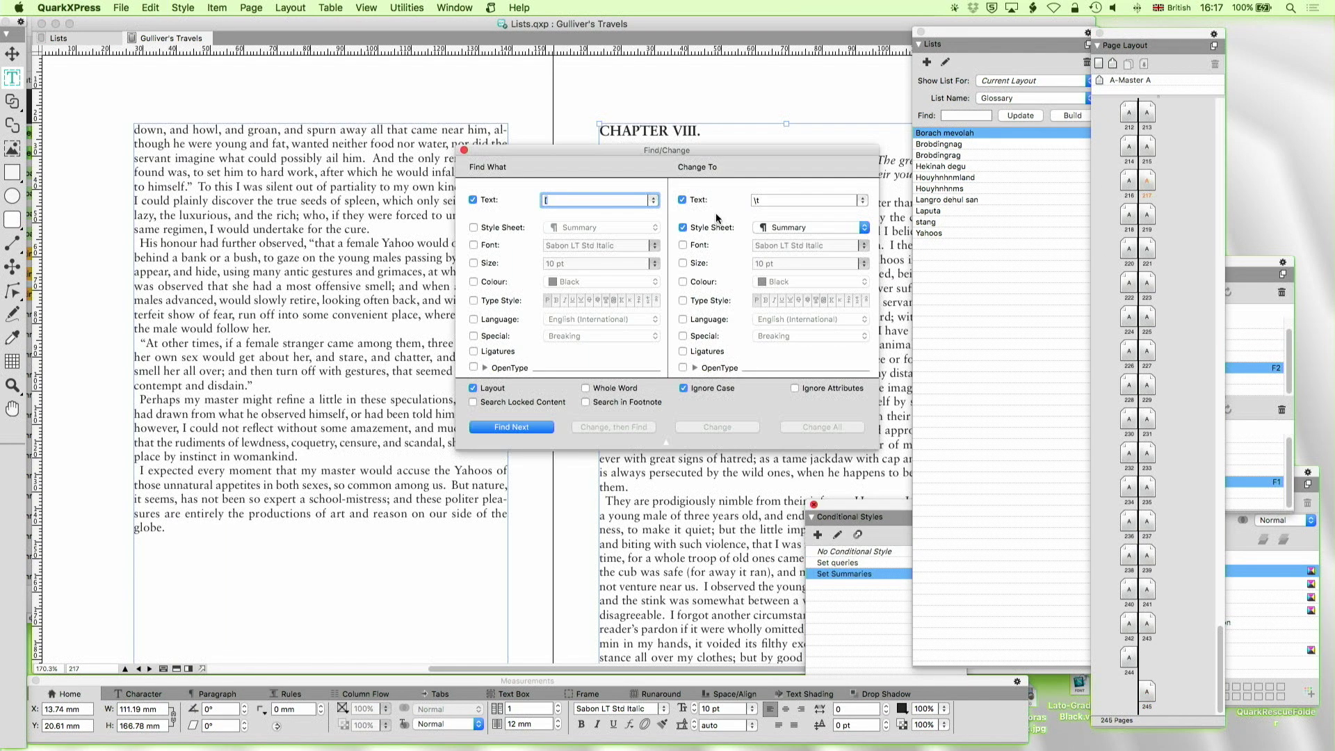
left_click(682, 199)
left_click(683, 228)
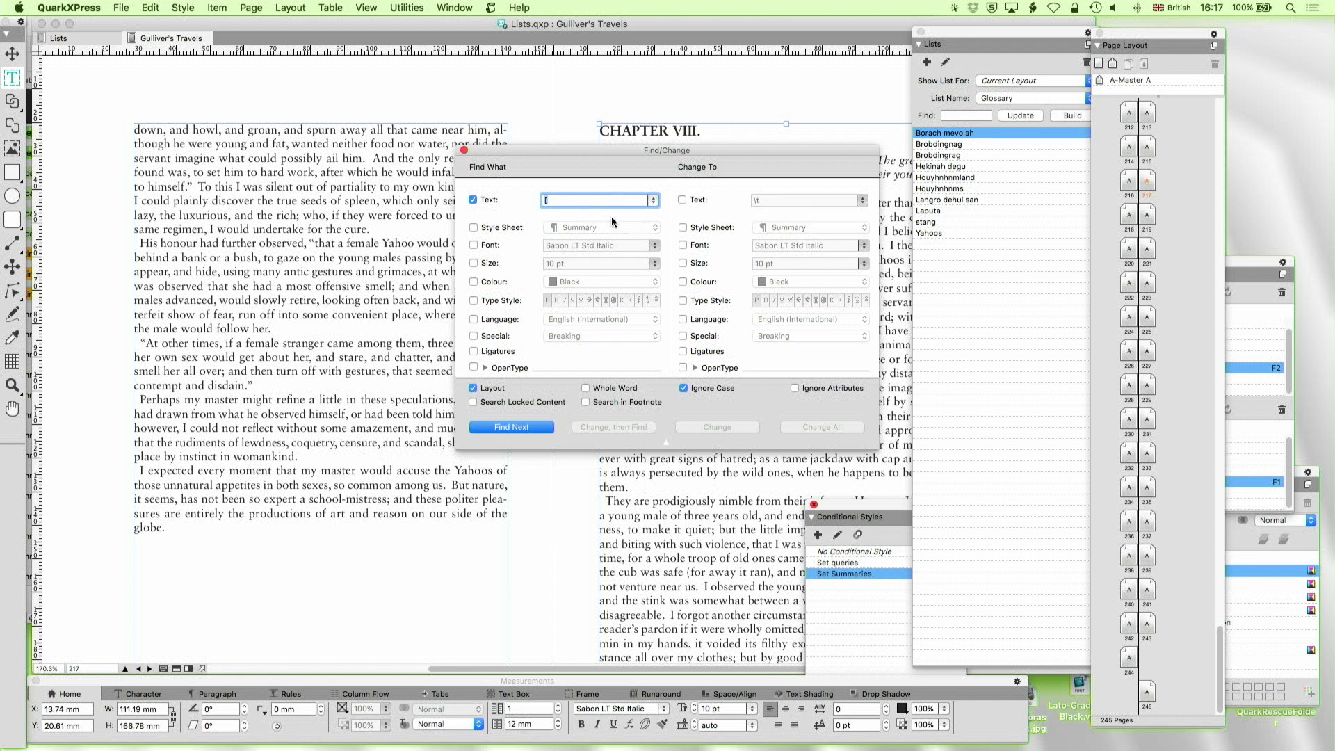
left_click(515, 427)
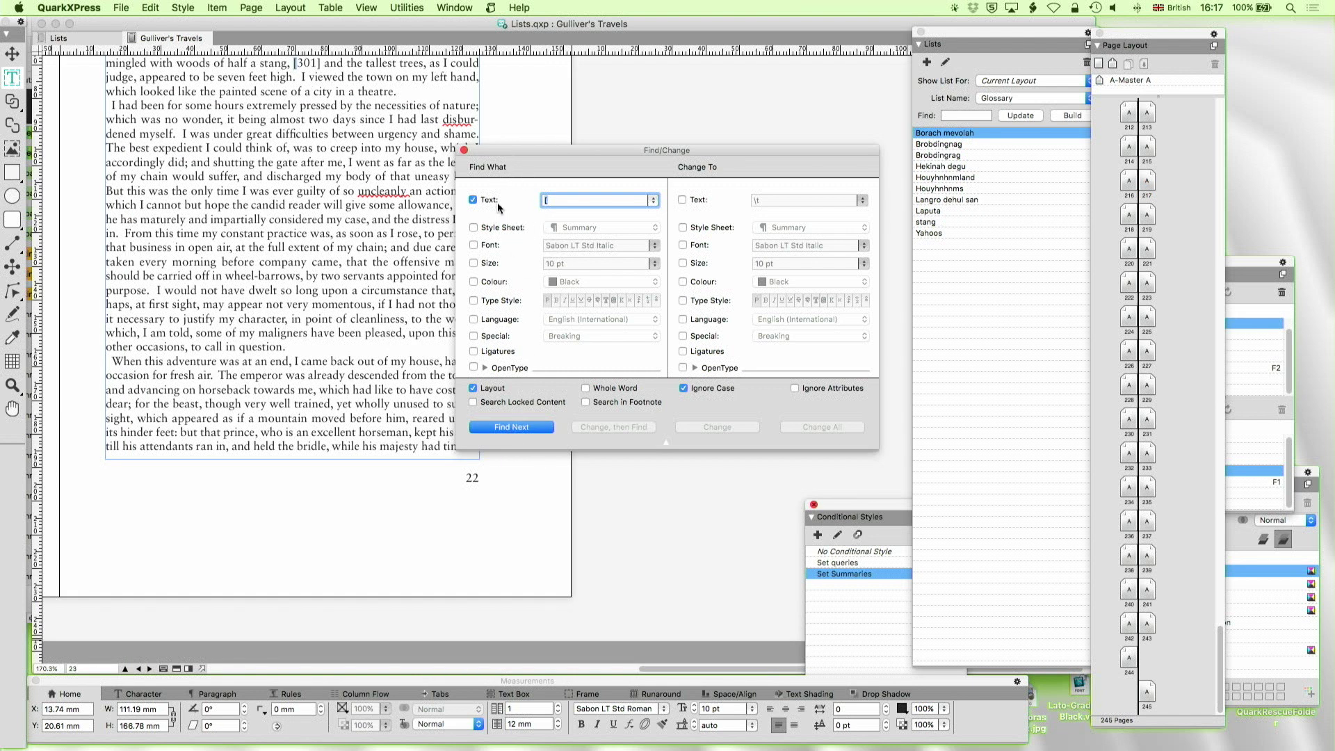
left_click(340, 96)
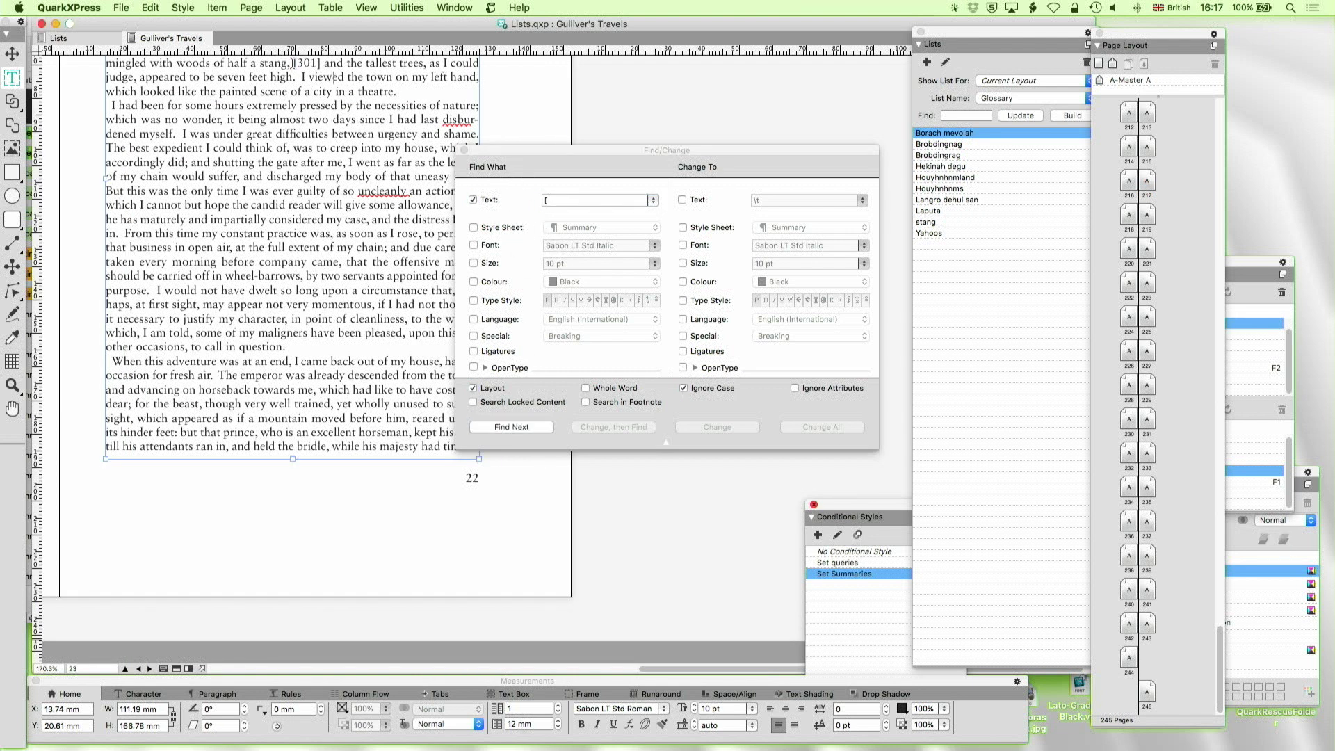
left_click_drag(293, 64, 321, 63)
Move the Find/Change window aside, close it, and select all the story text
left_click_drag(513, 166, 672, 257)
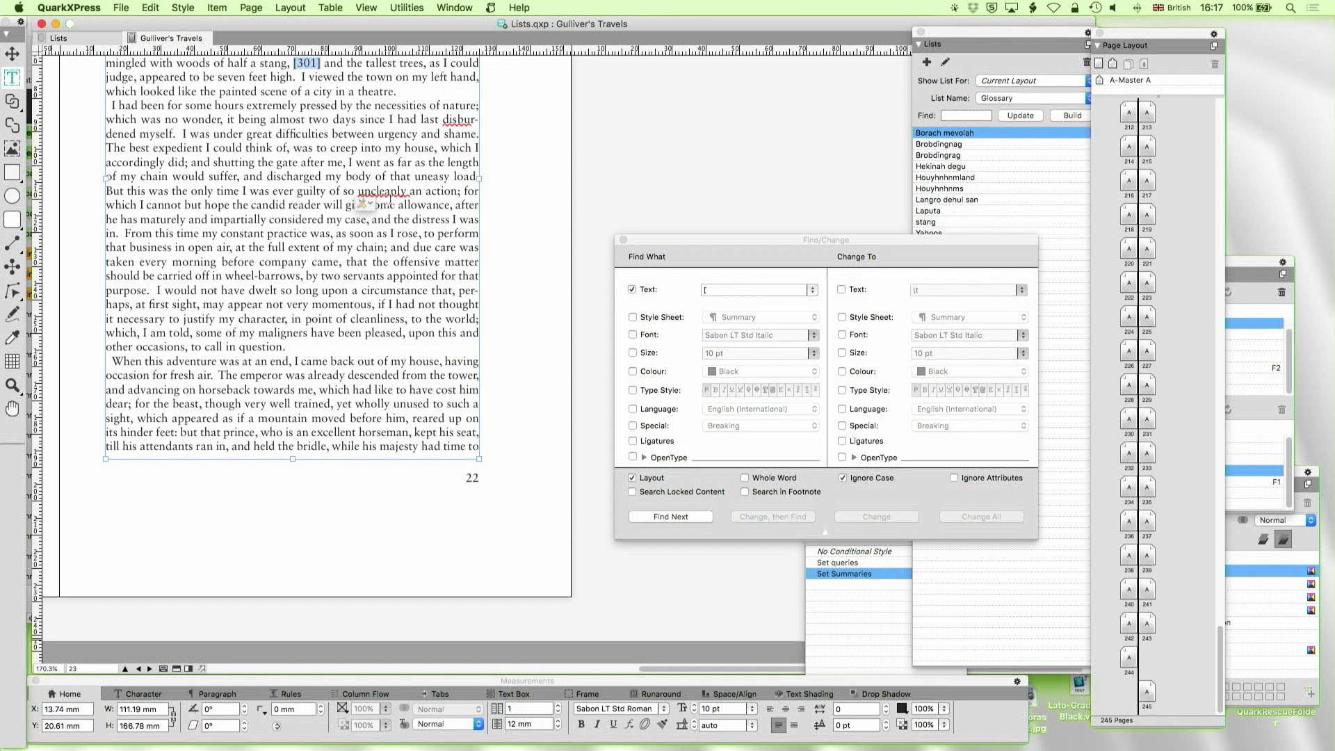
scroll(365, 228, "up", 10)
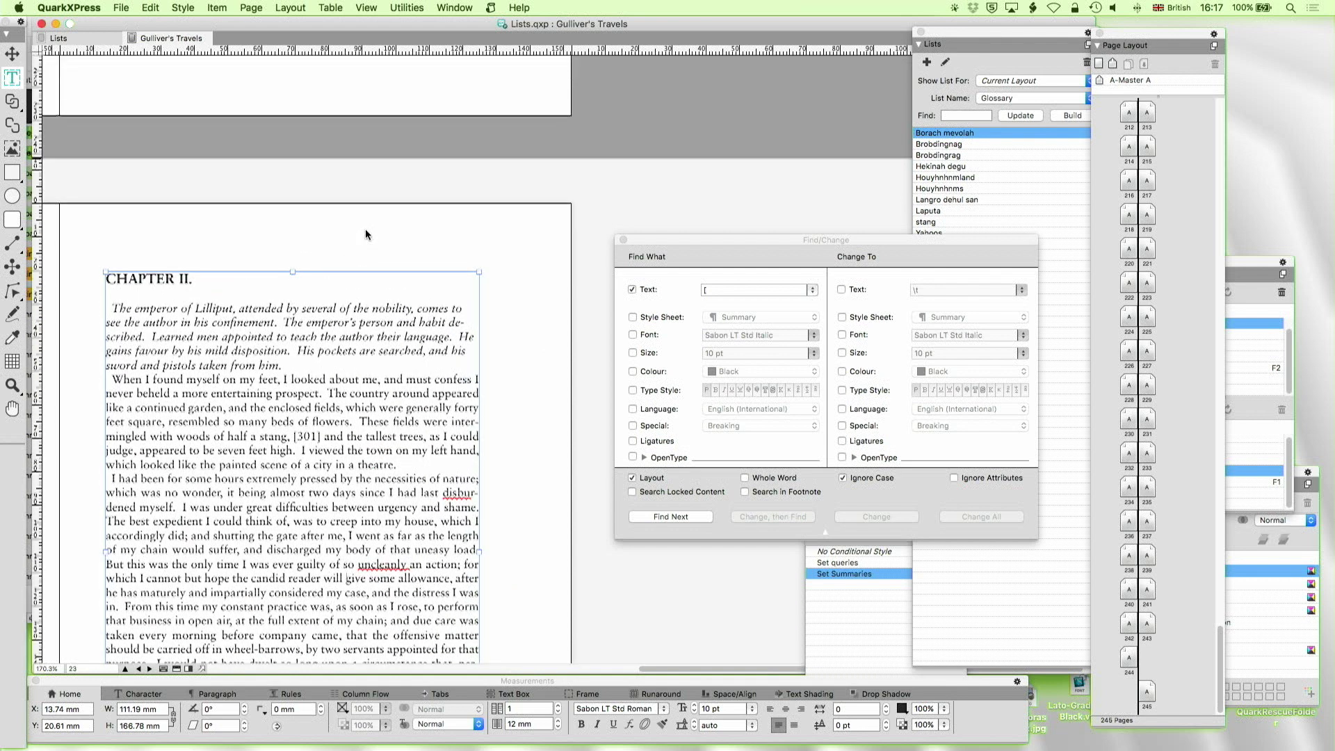
scroll(365, 230, "up", 9)
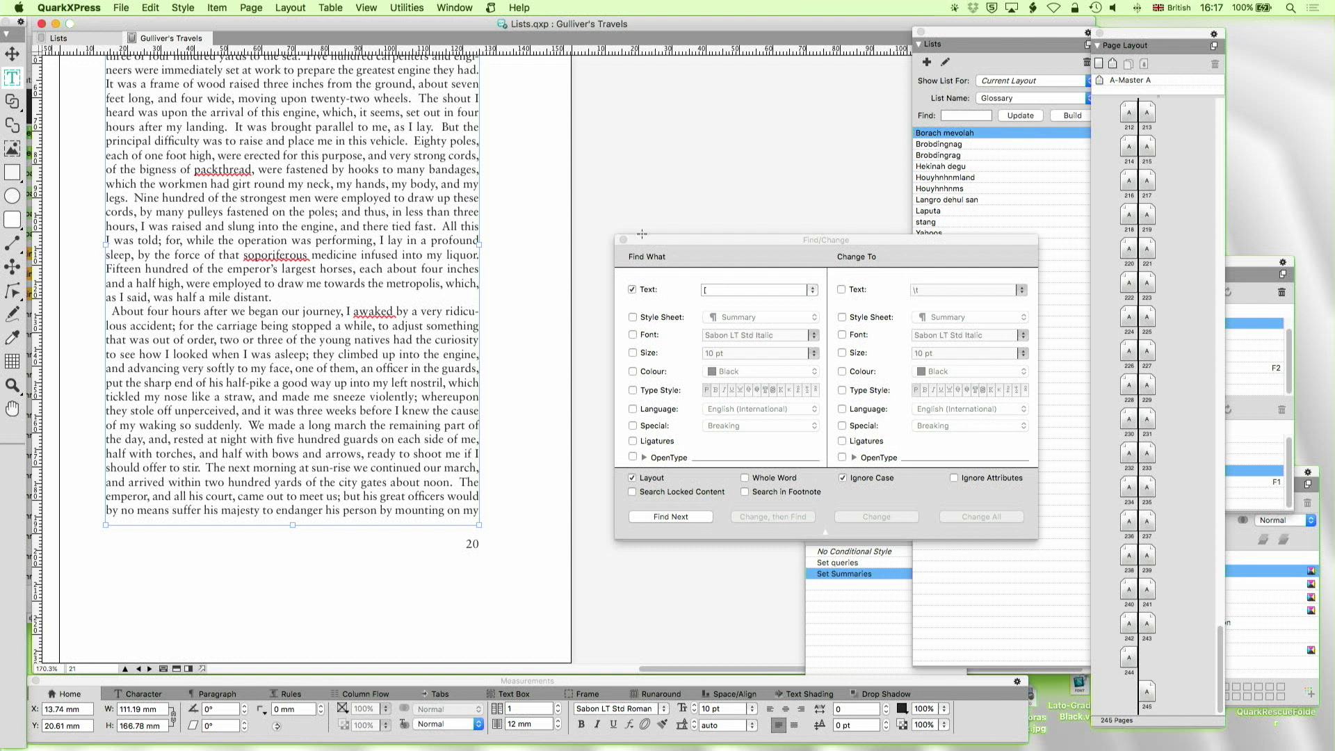
left_click_drag(669, 235, 554, 224)
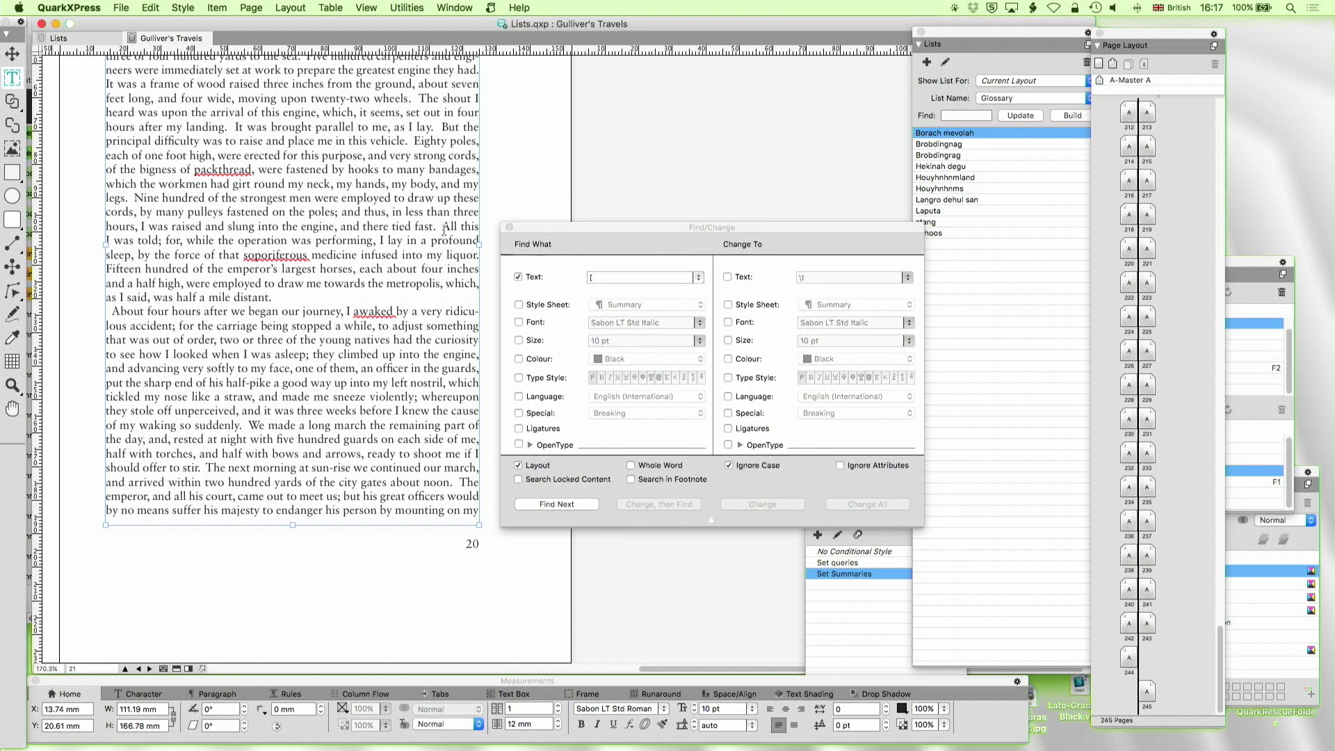
left_click(506, 228)
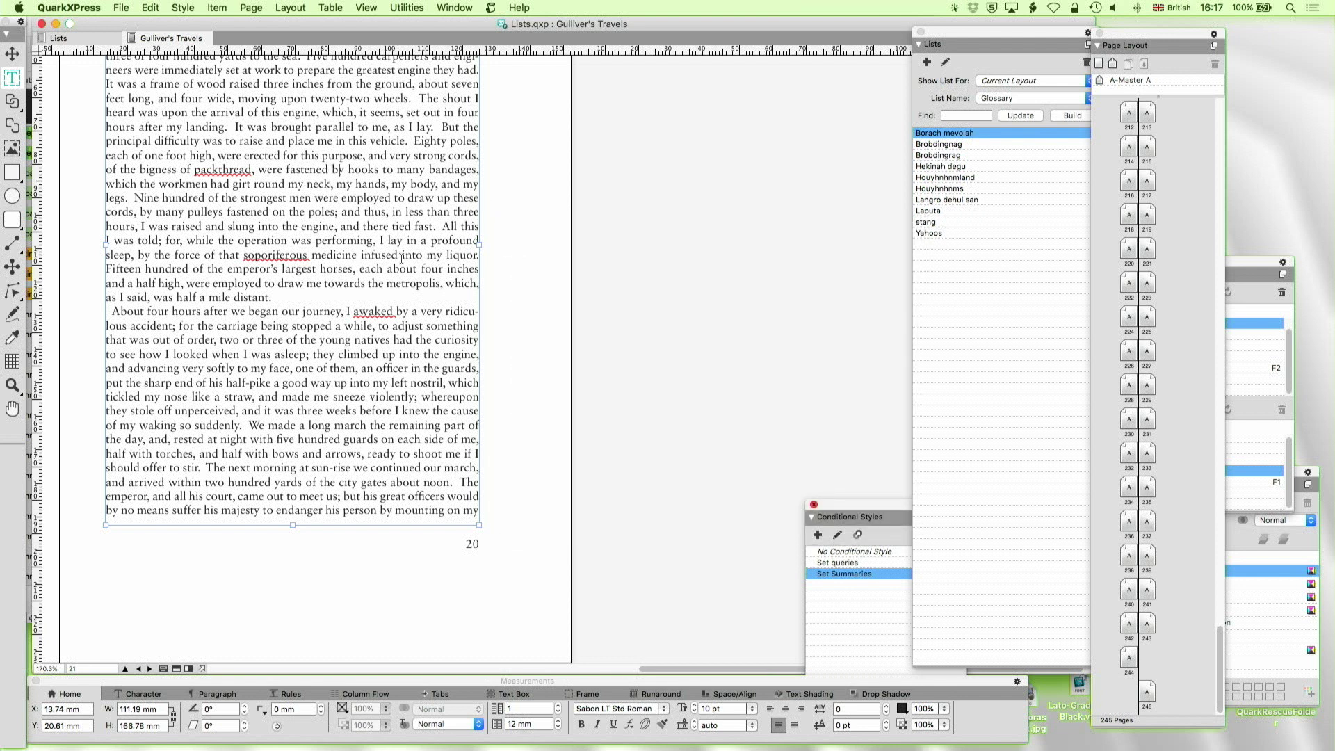
key("super+a")
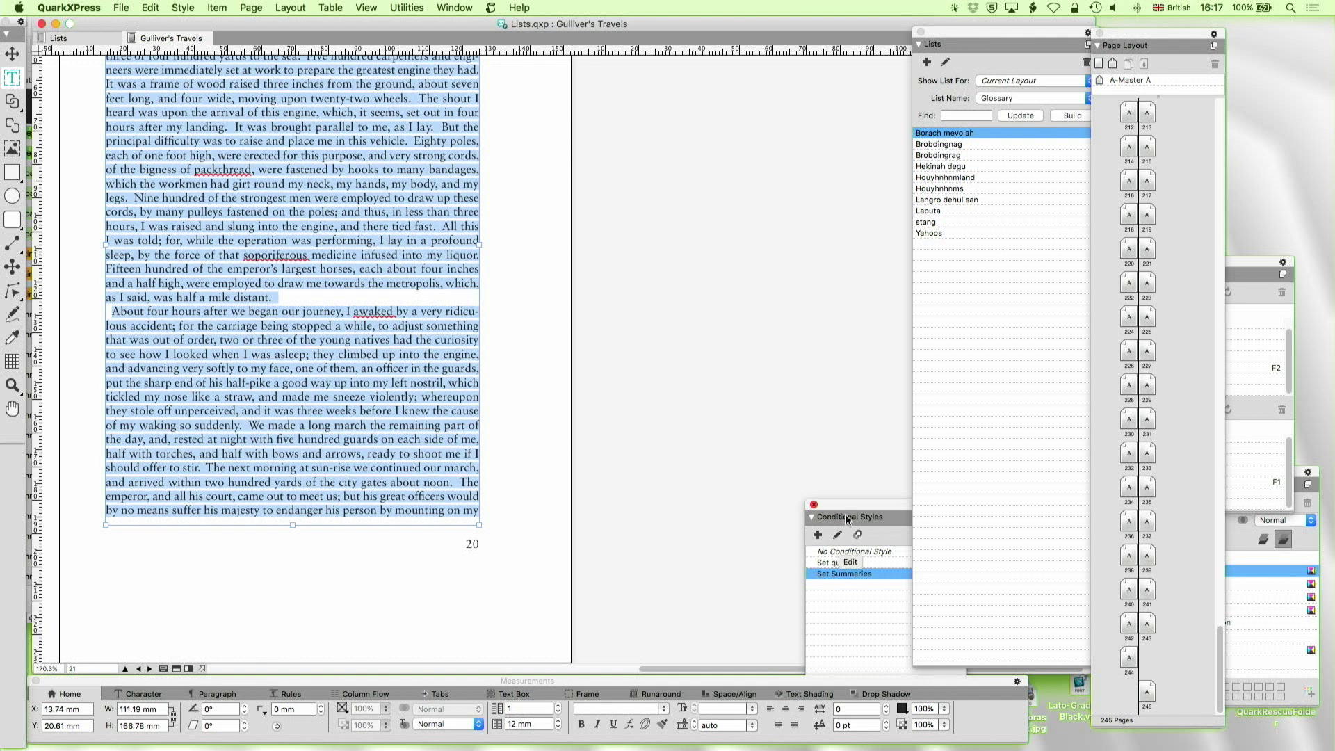
Apply the Set queries conditional style to the story, check its rules, then deselect the text
left_click(840, 564)
left_click(810, 567)
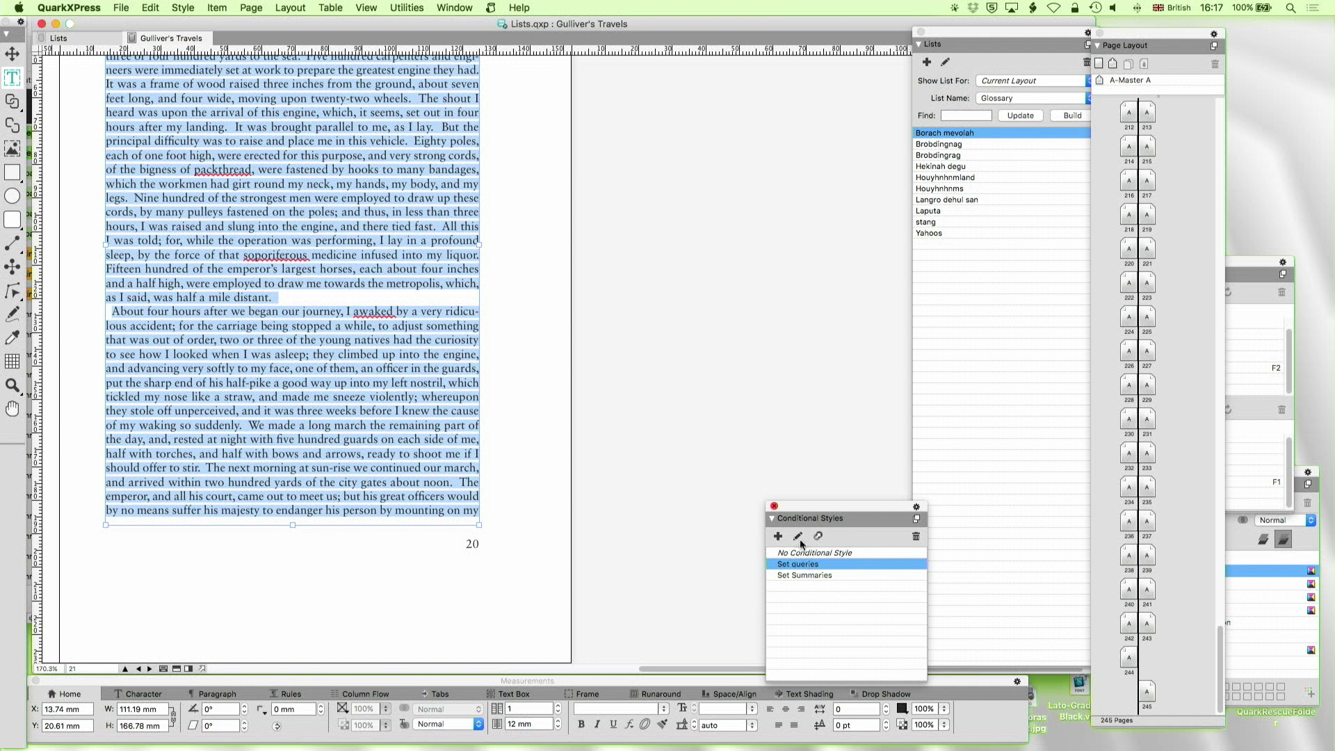
left_click(798, 538)
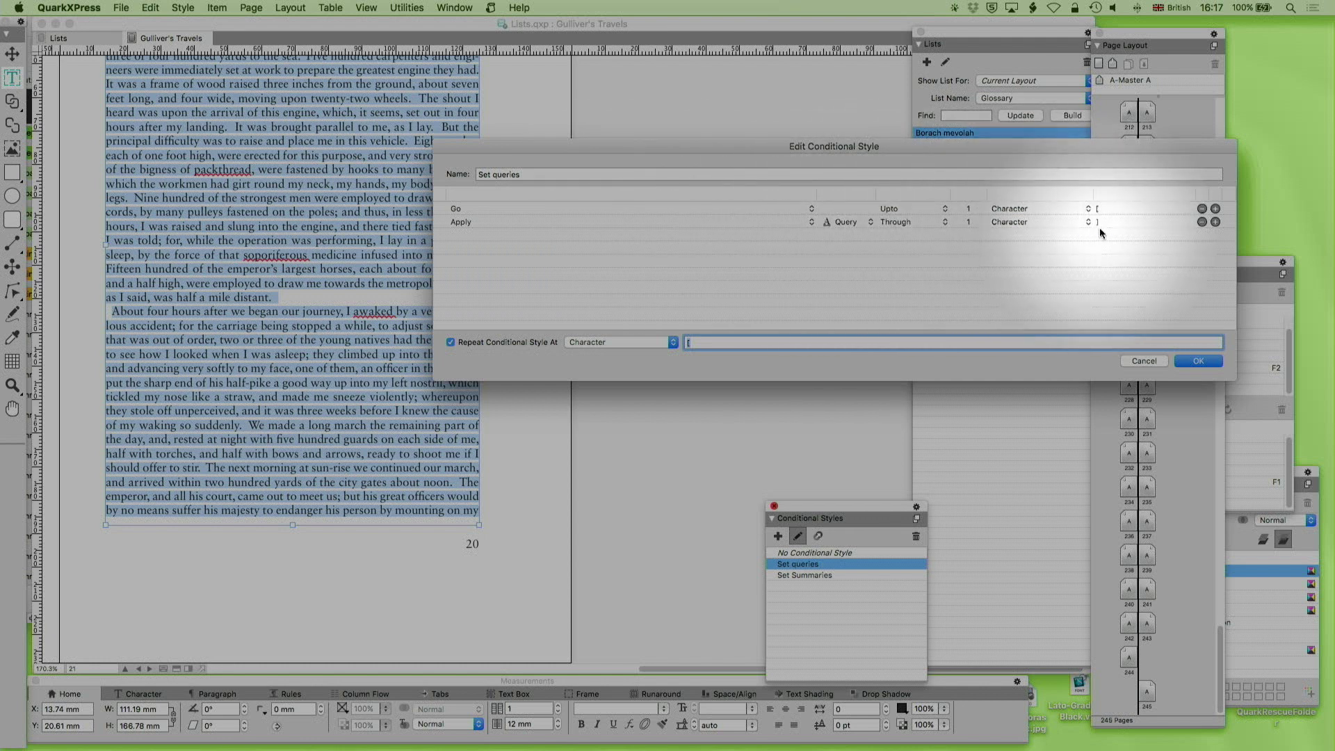
left_click(1191, 361)
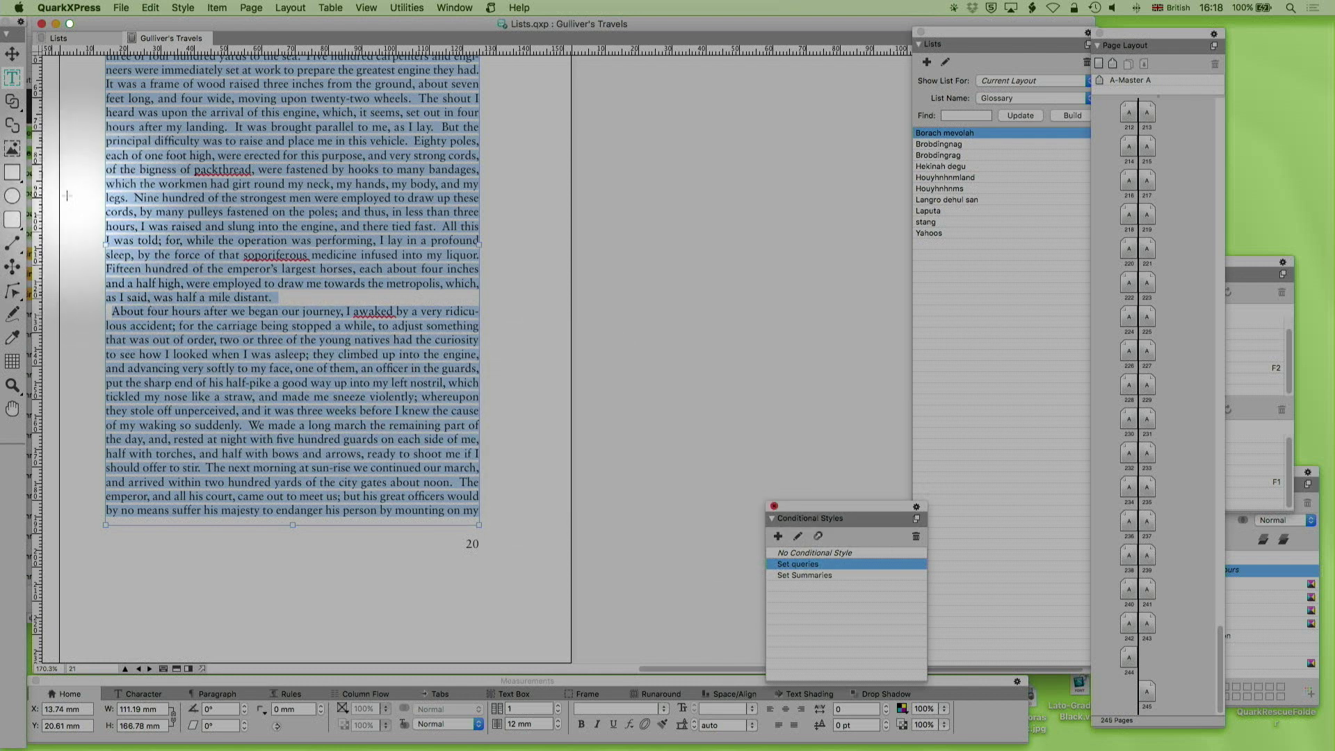
left_click(137, 165)
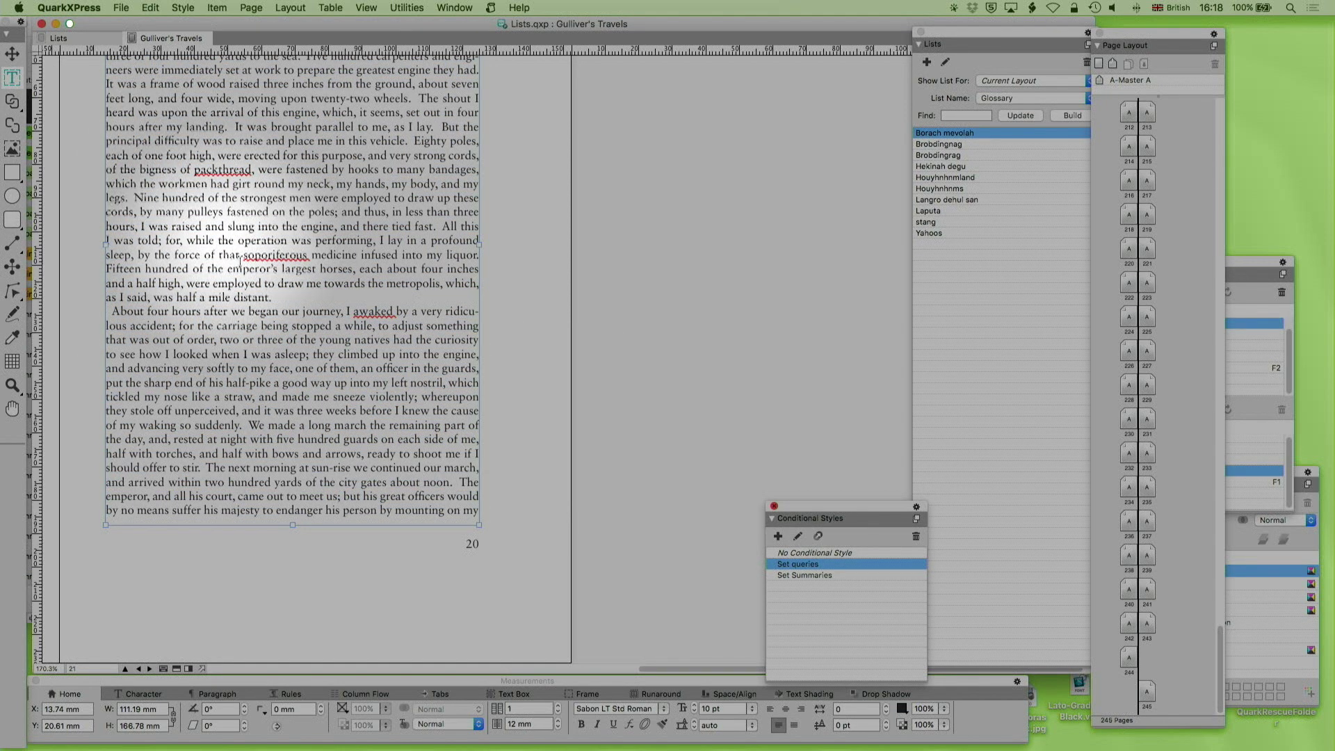
Display the Queries list in the Lists palette and check its definition
left_click(1016, 101)
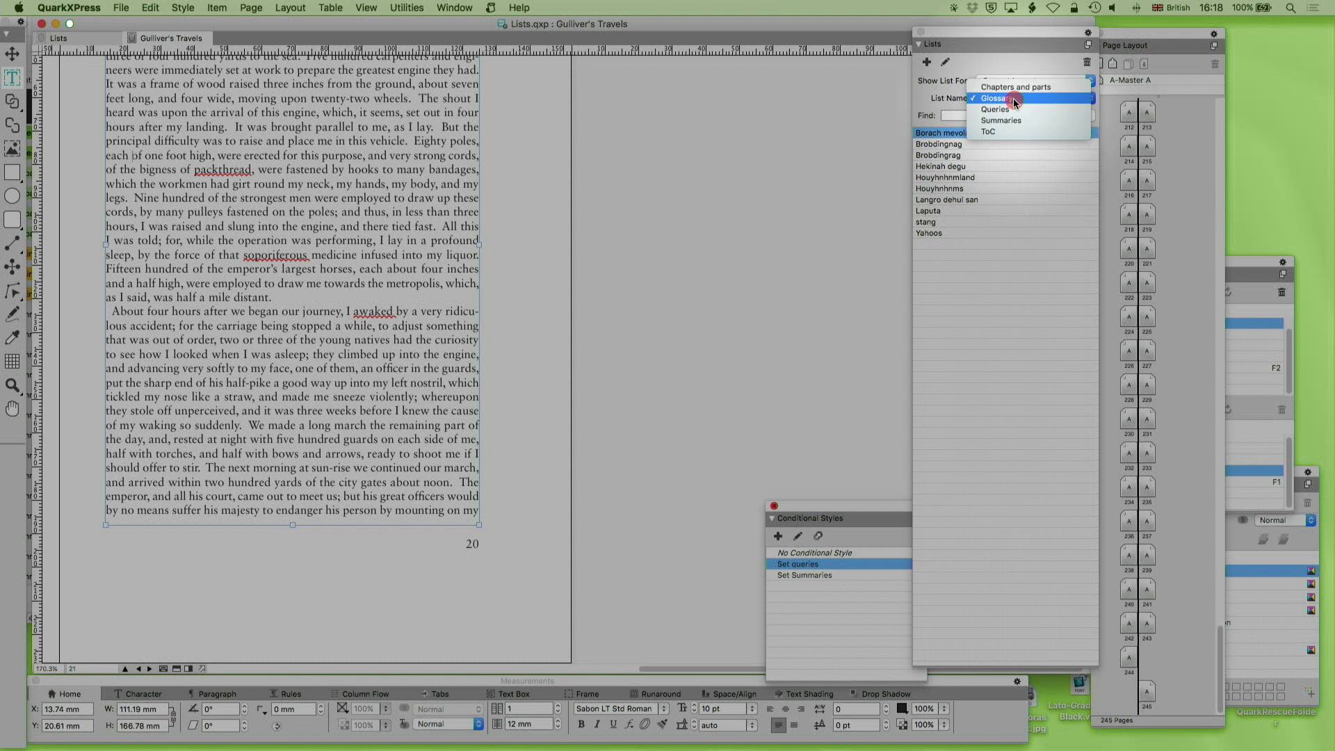
left_click(1023, 120)
left_click(1021, 115)
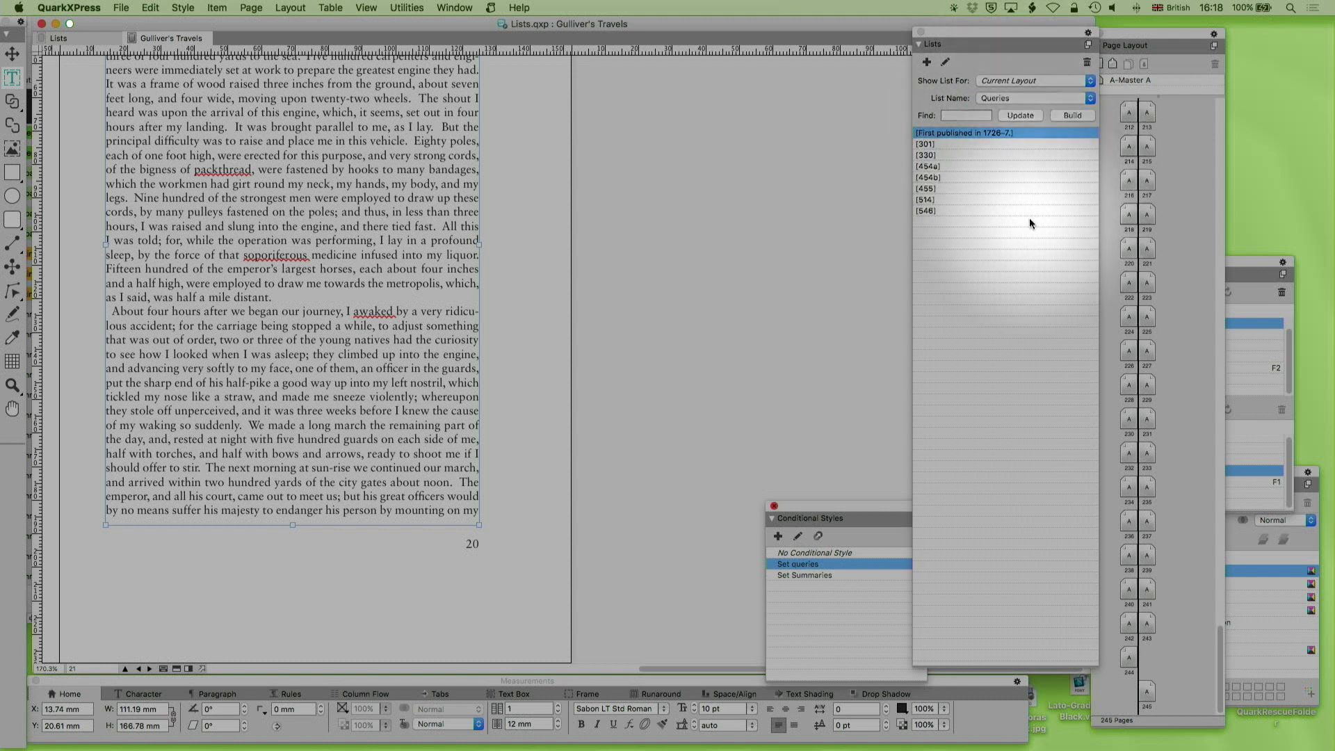
left_click(945, 61)
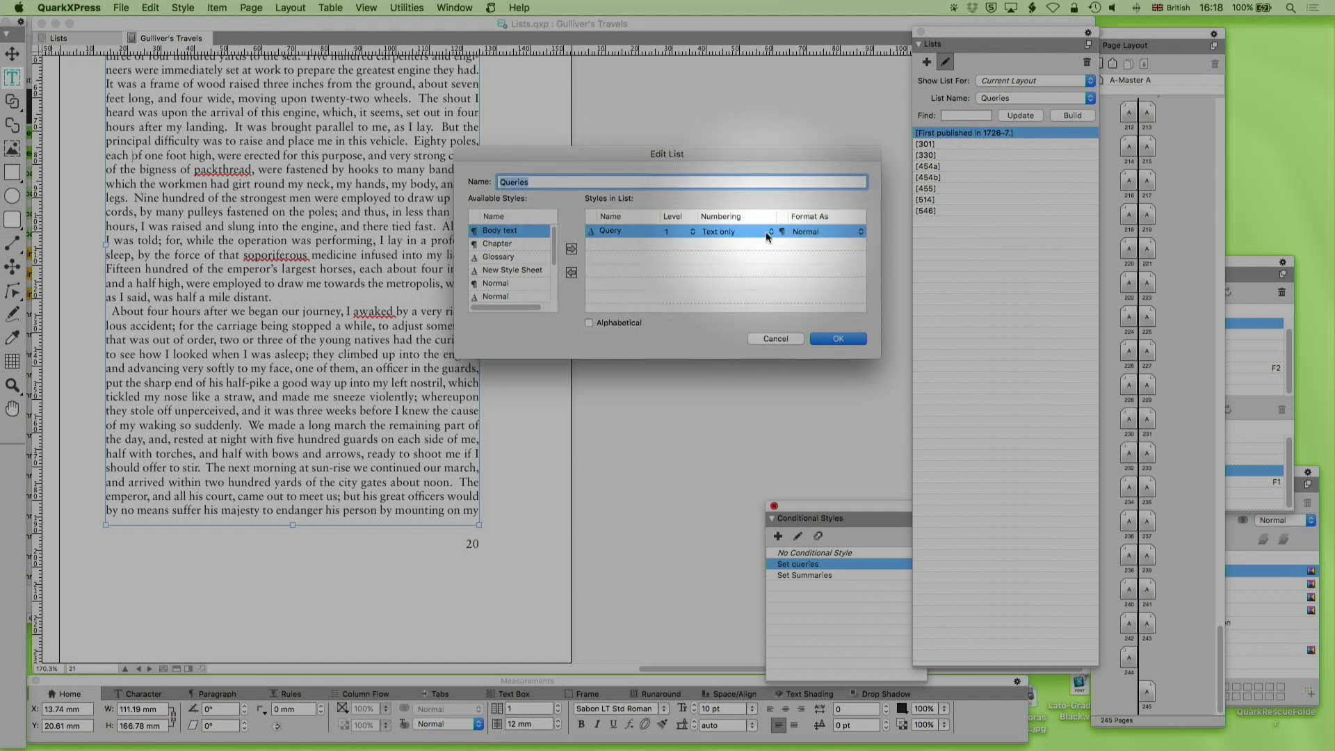
left_click(837, 338)
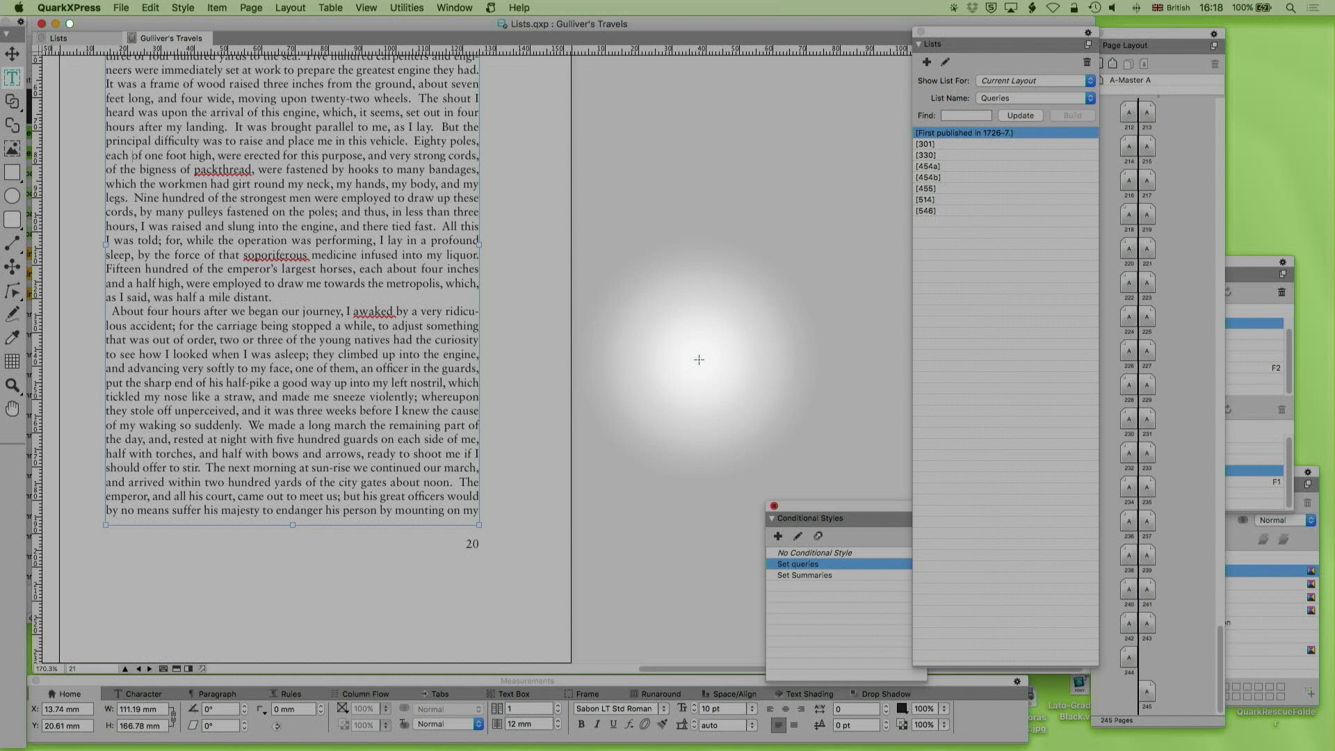
Undo the stray text box and switch to the Item tool
left_click_drag(699, 360, 863, 361)
key("super+z")
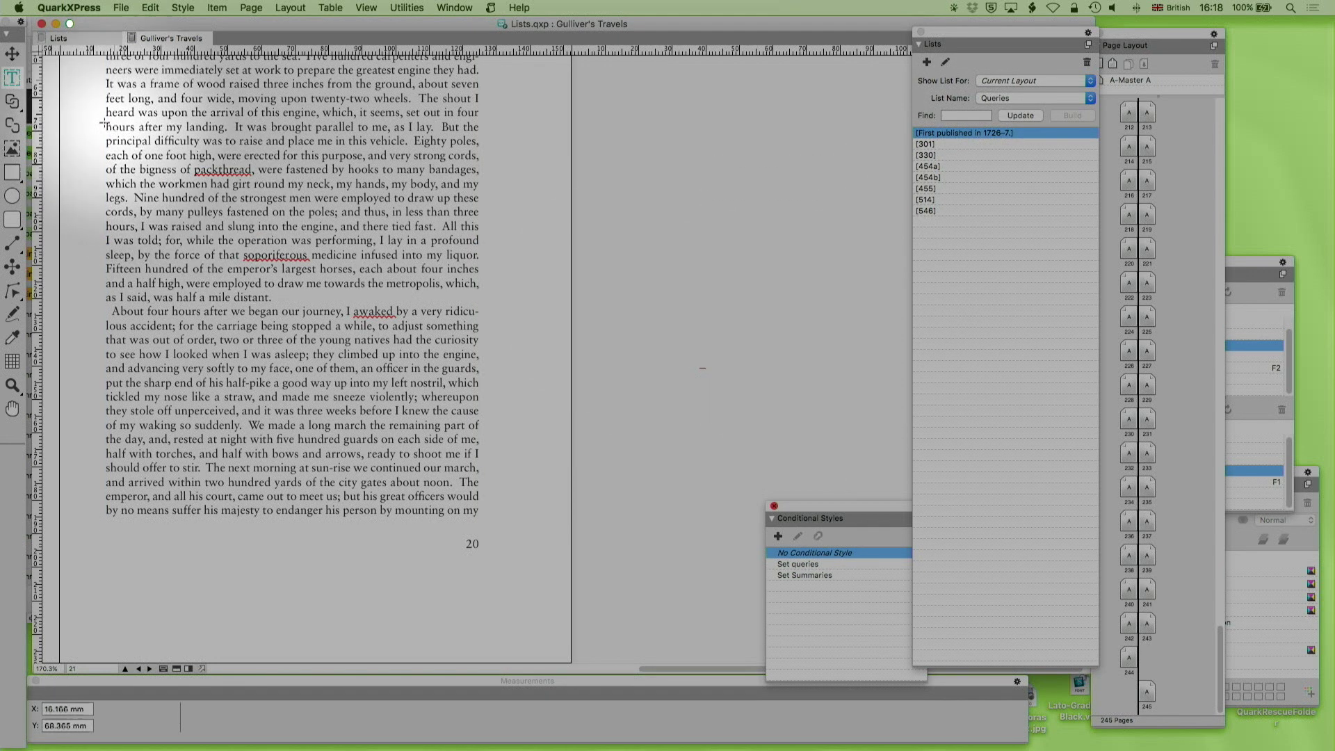
left_click(12, 54)
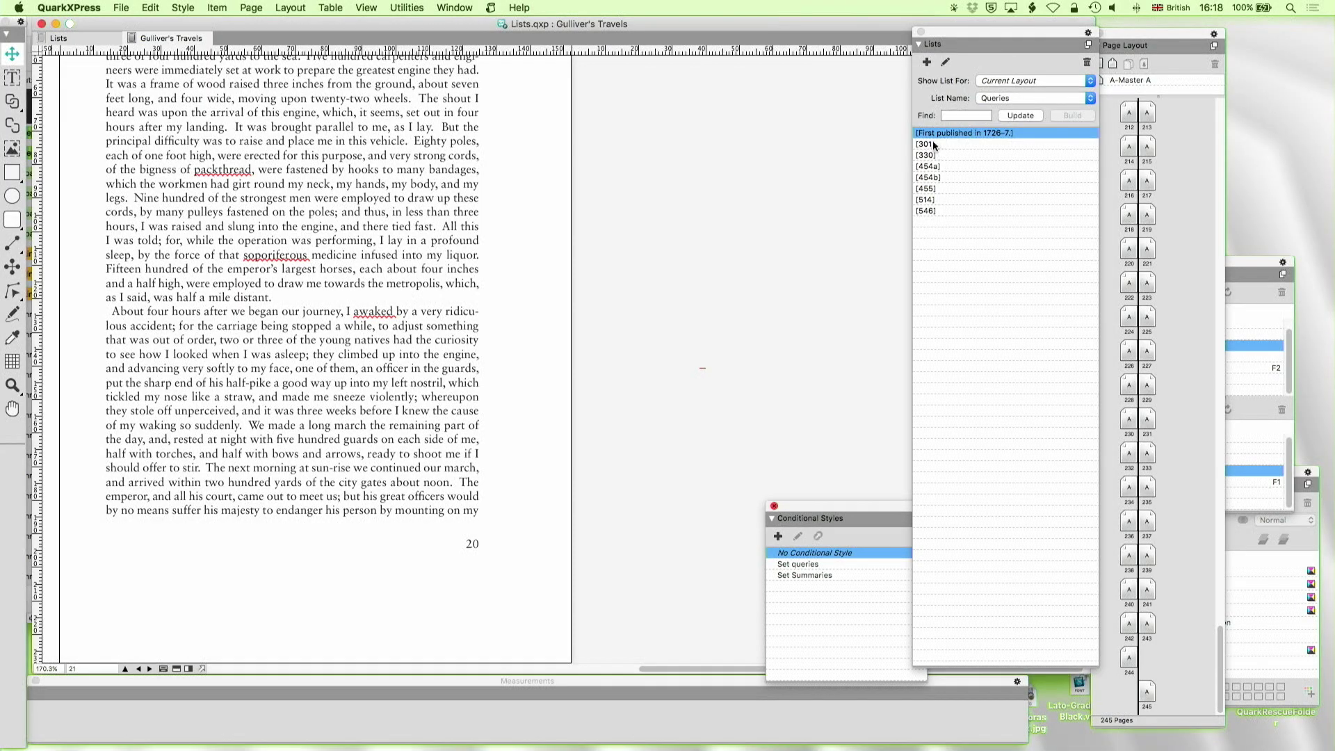
Jump from the Queries list to the [301], [330] and [454a] queries in the text
double_click(935, 145)
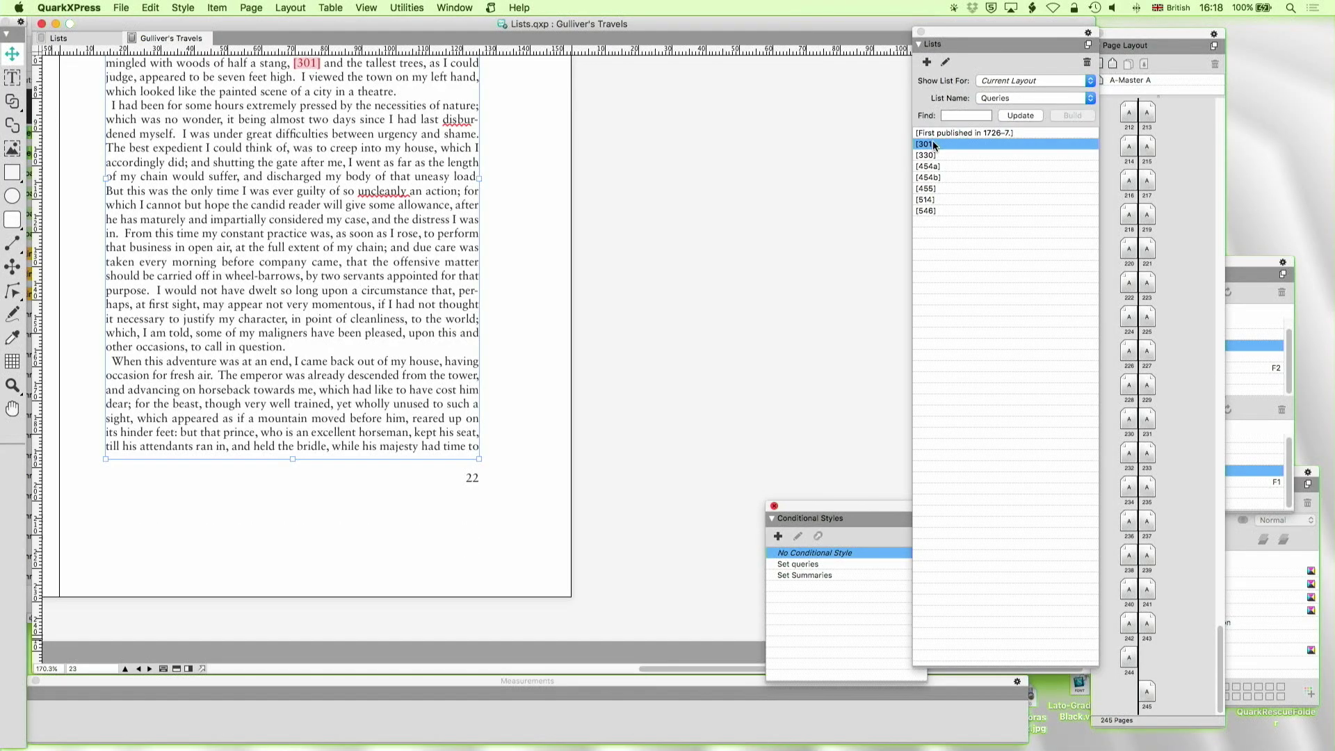
scroll(684, 227, "up", 2)
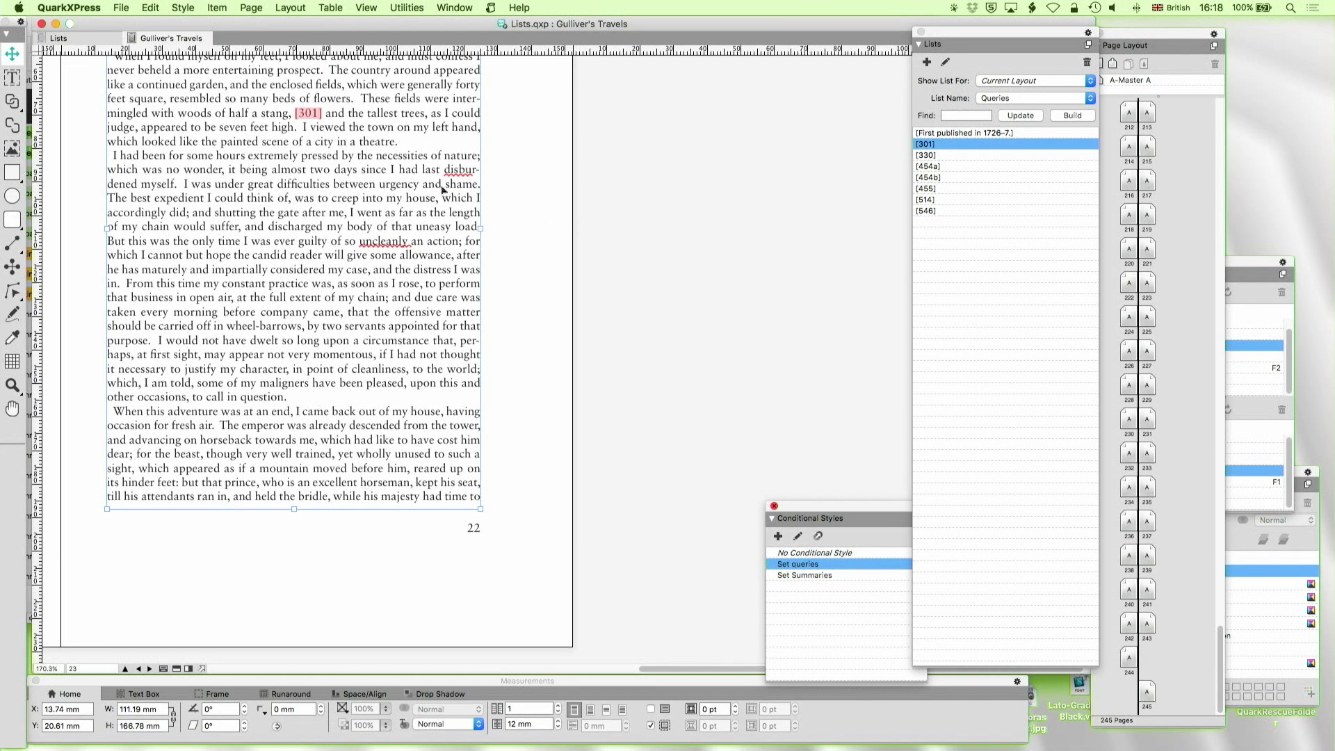
left_click(932, 157)
double_click(933, 158)
double_click(933, 167)
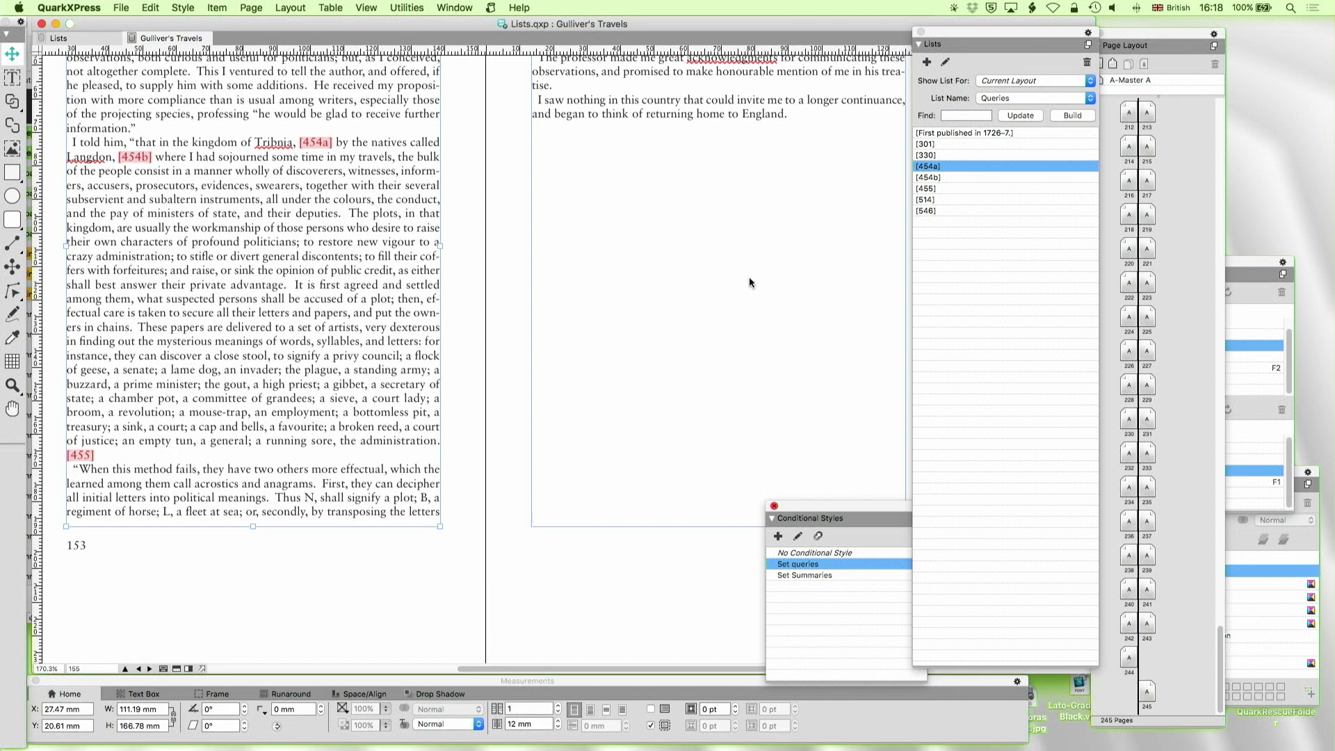
Step past [454b] and [455] to [514] and [546] on page 237, then show the Lists layout
left_click(929, 178)
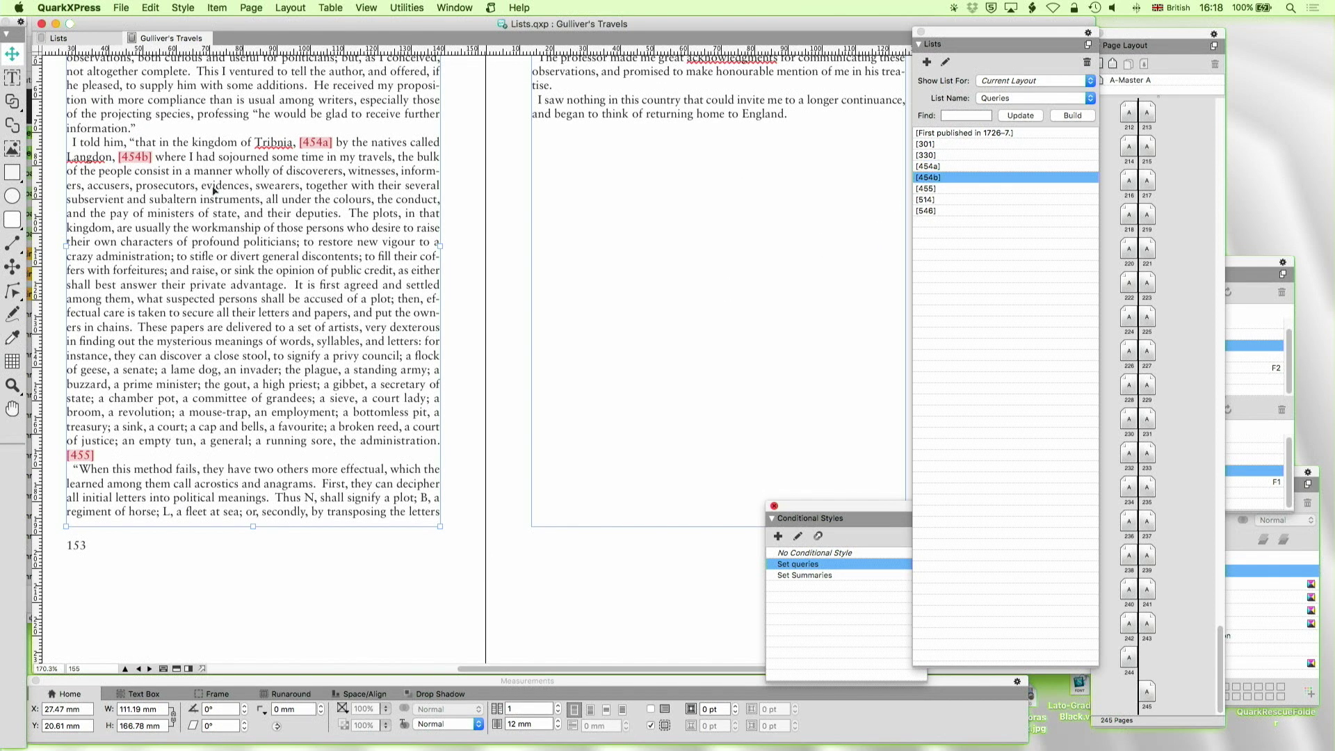
left_click(932, 191)
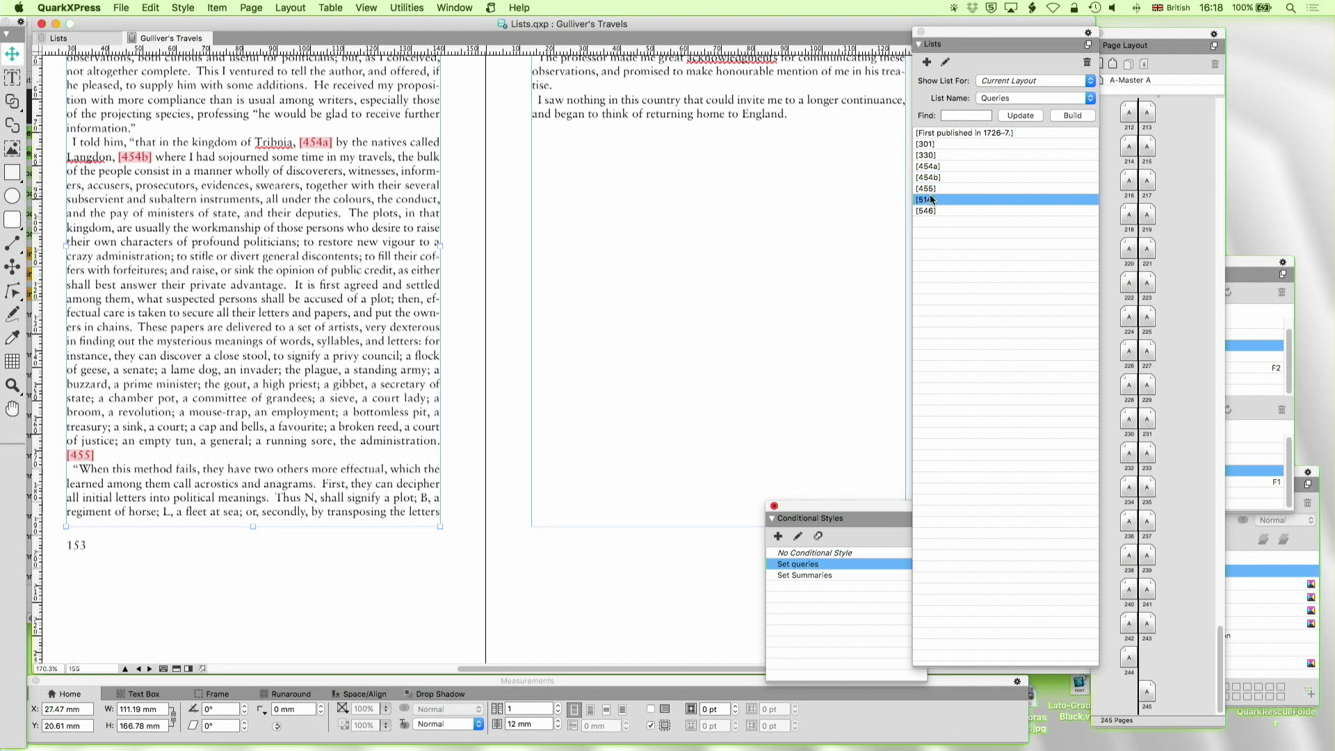
double_click(931, 199)
double_click(933, 212)
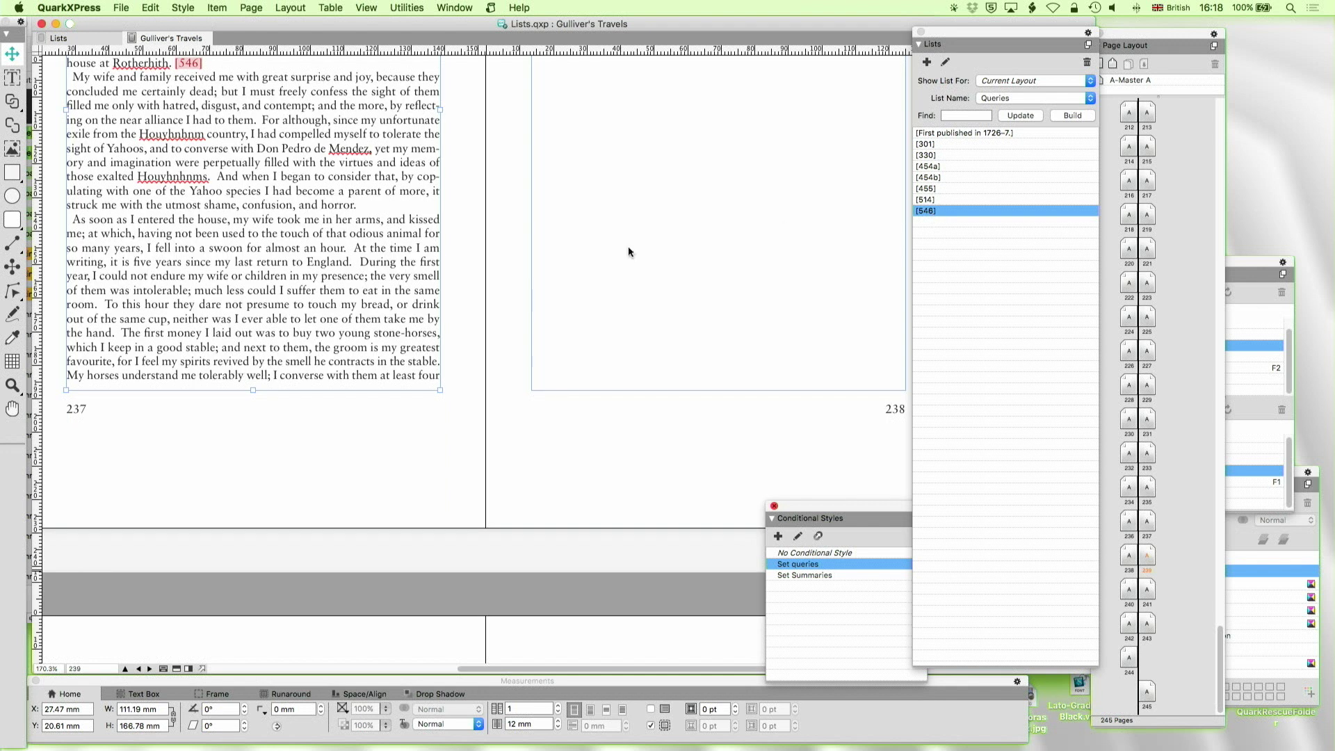
scroll(323, 271, "up", 1)
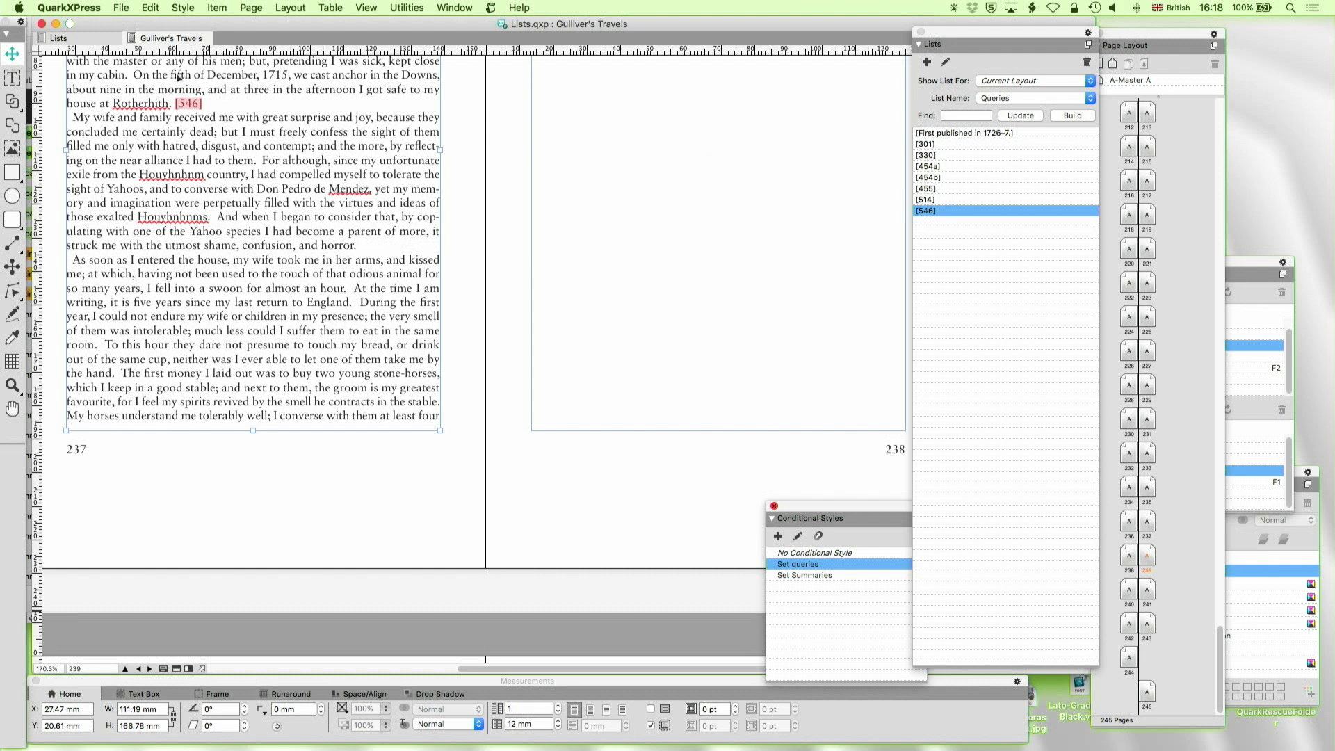
left_click(98, 39)
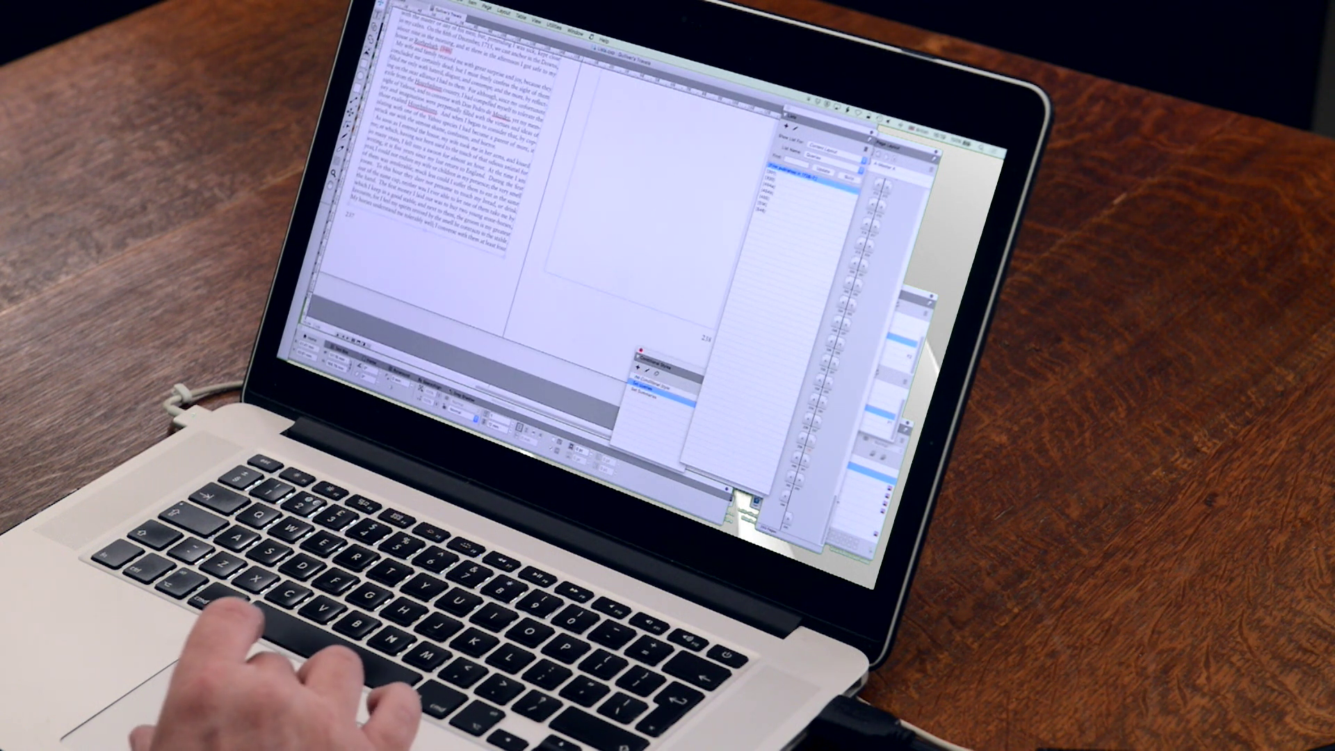
Export the layout as PDF named 'Gullivers travels' with the Screen - Low Quality/Low Resolution style
left_click(437, 2)
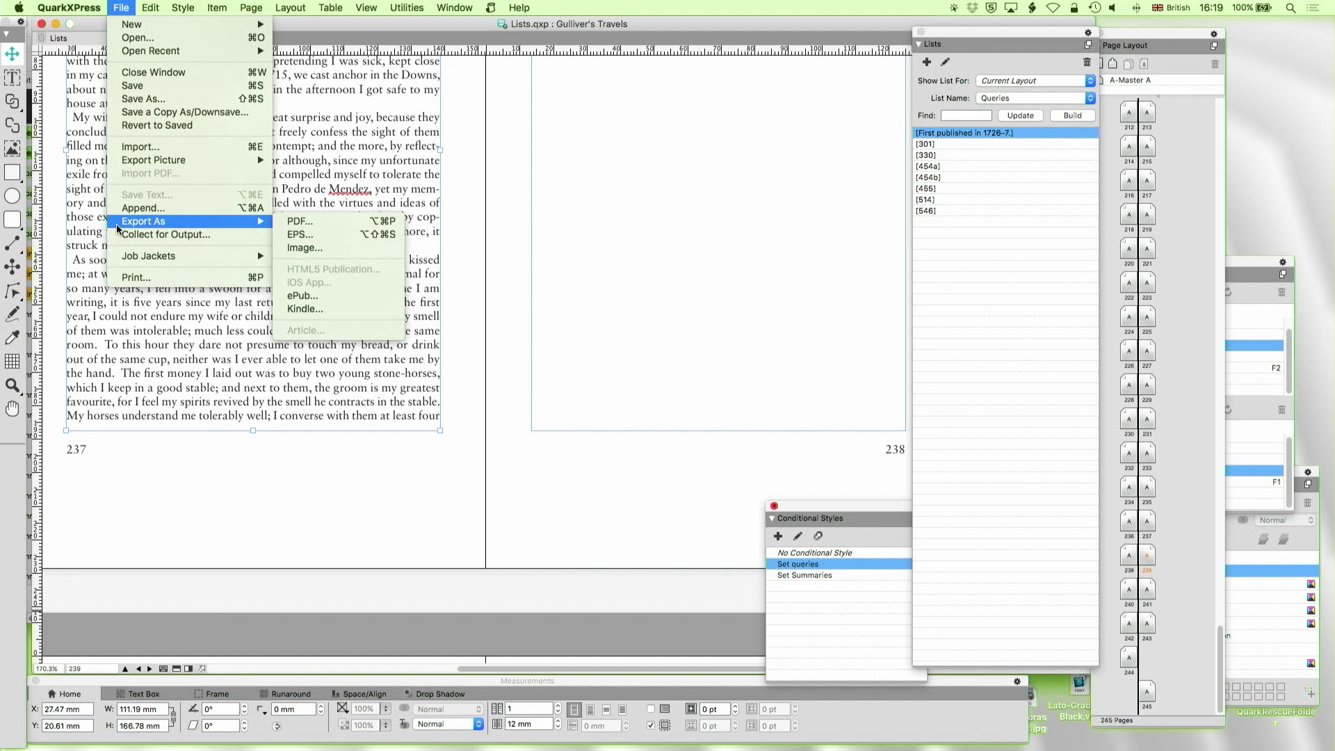
left_click(306, 225)
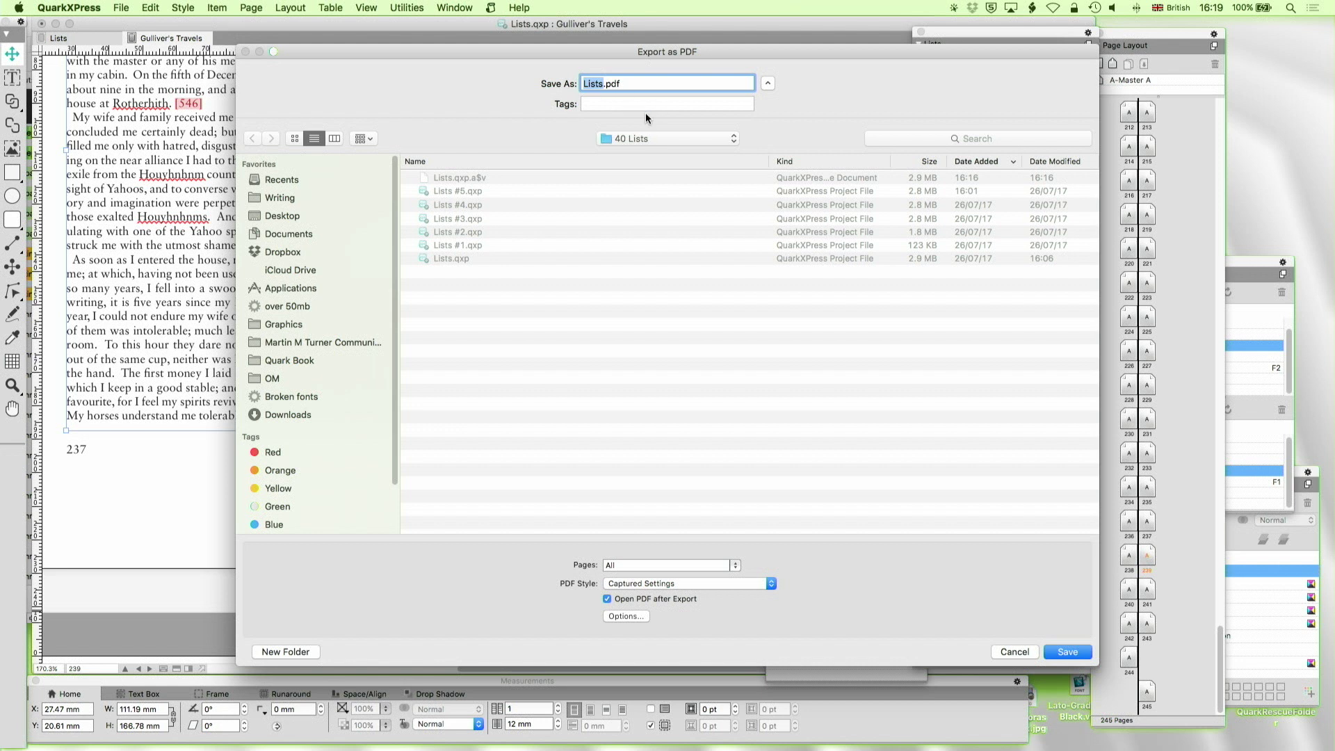
type("Gullivers travels")
left_click(644, 590)
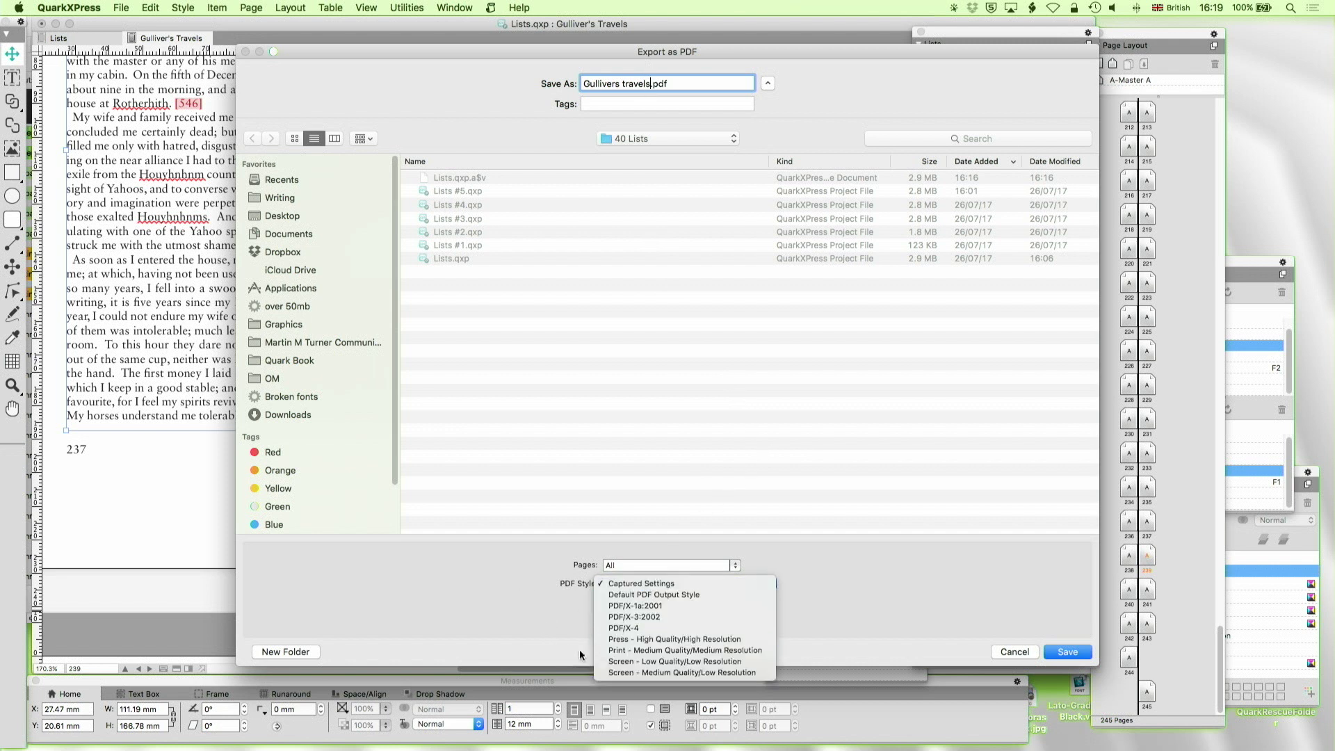
left_click(618, 663)
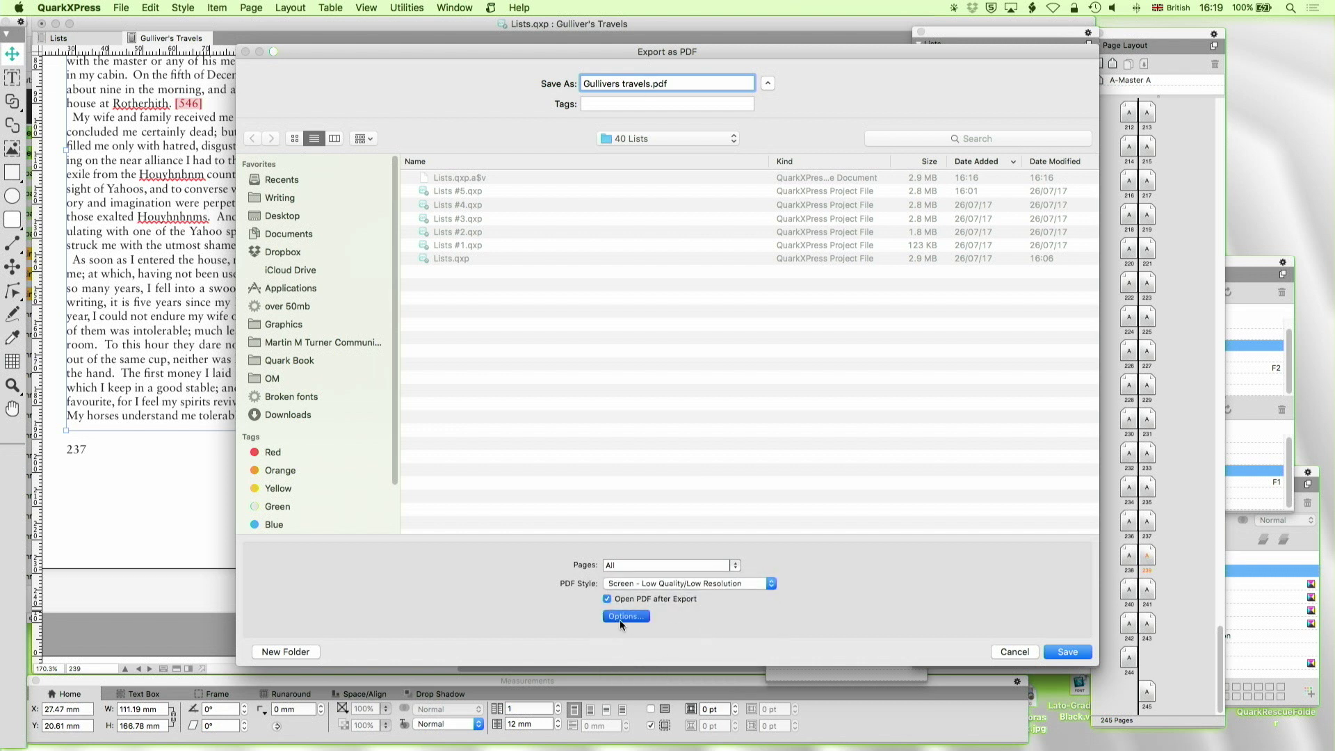
Review the hyperlink export options, keeping the same PDF output preset
left_click(616, 619)
left_click(343, 193)
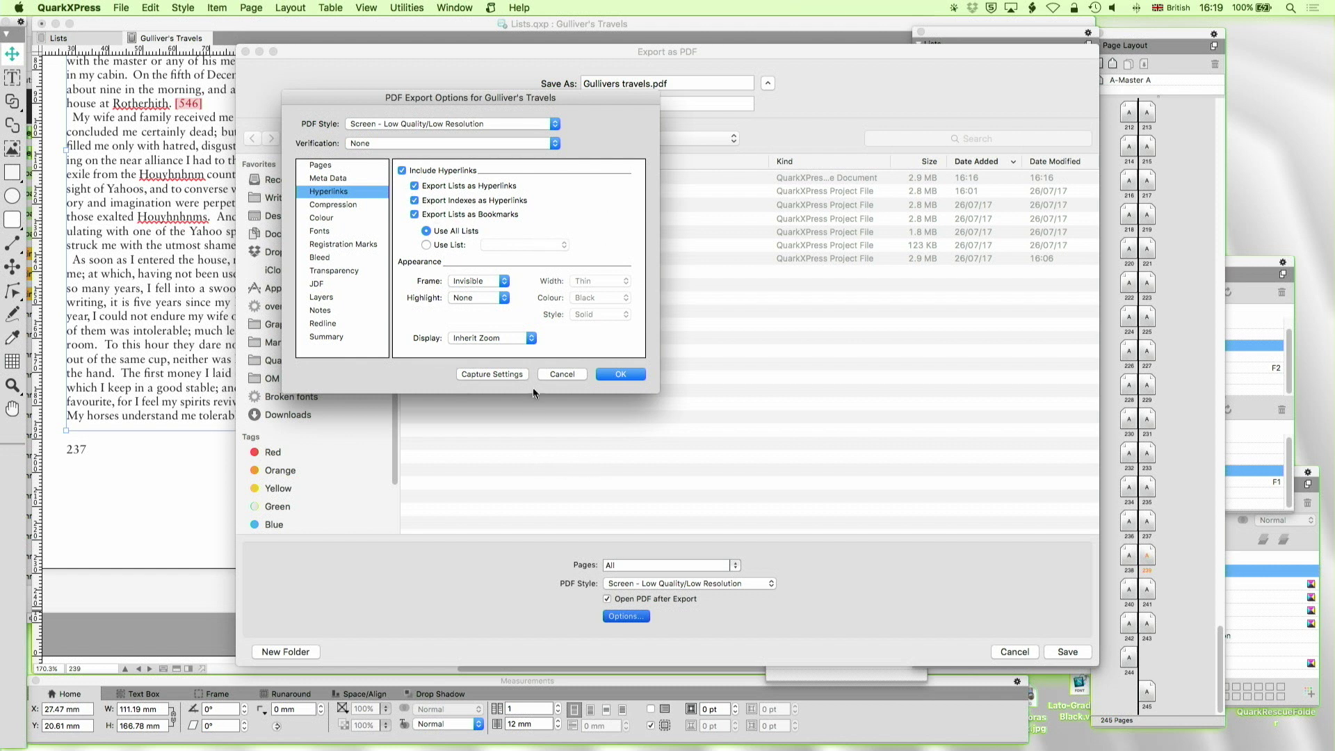
left_click(453, 123)
left_click(459, 123)
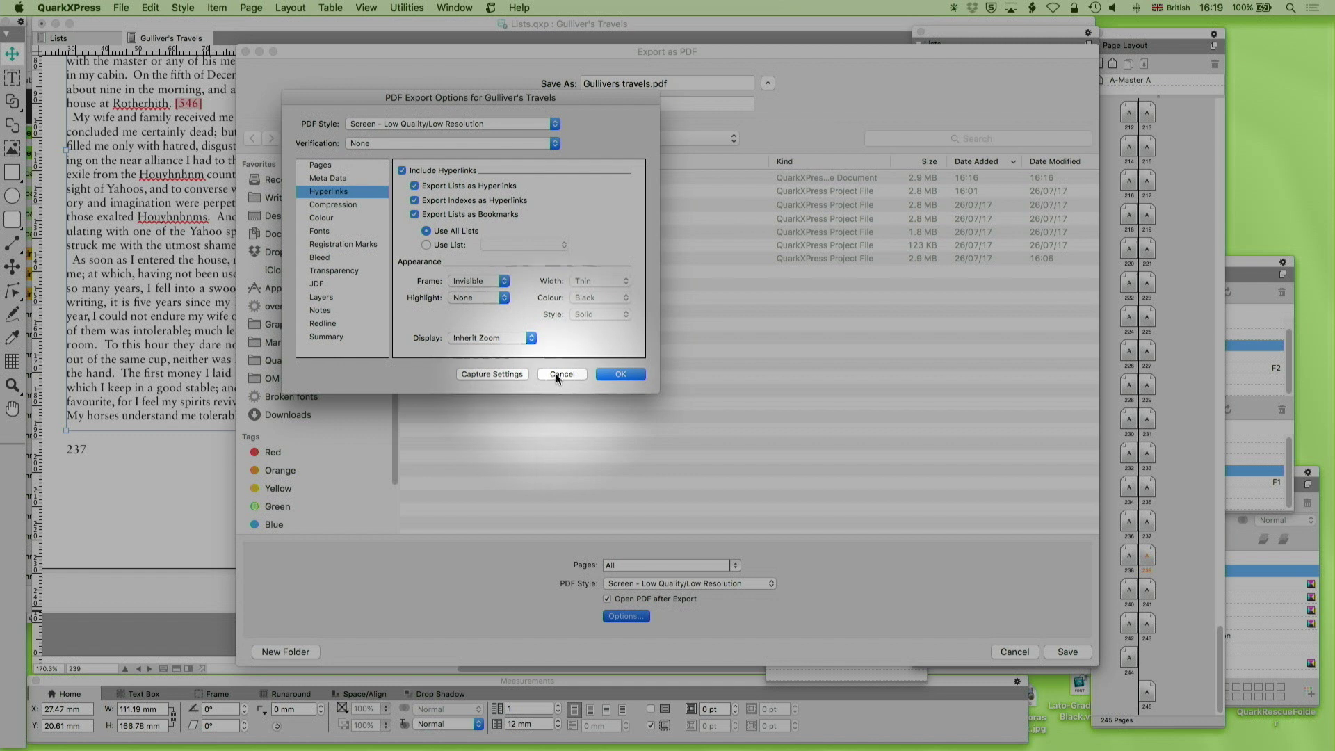
Restart the export as Lists.pdf with Press - High Quality/High Resolution and view its hyperlink options
left_click(564, 374)
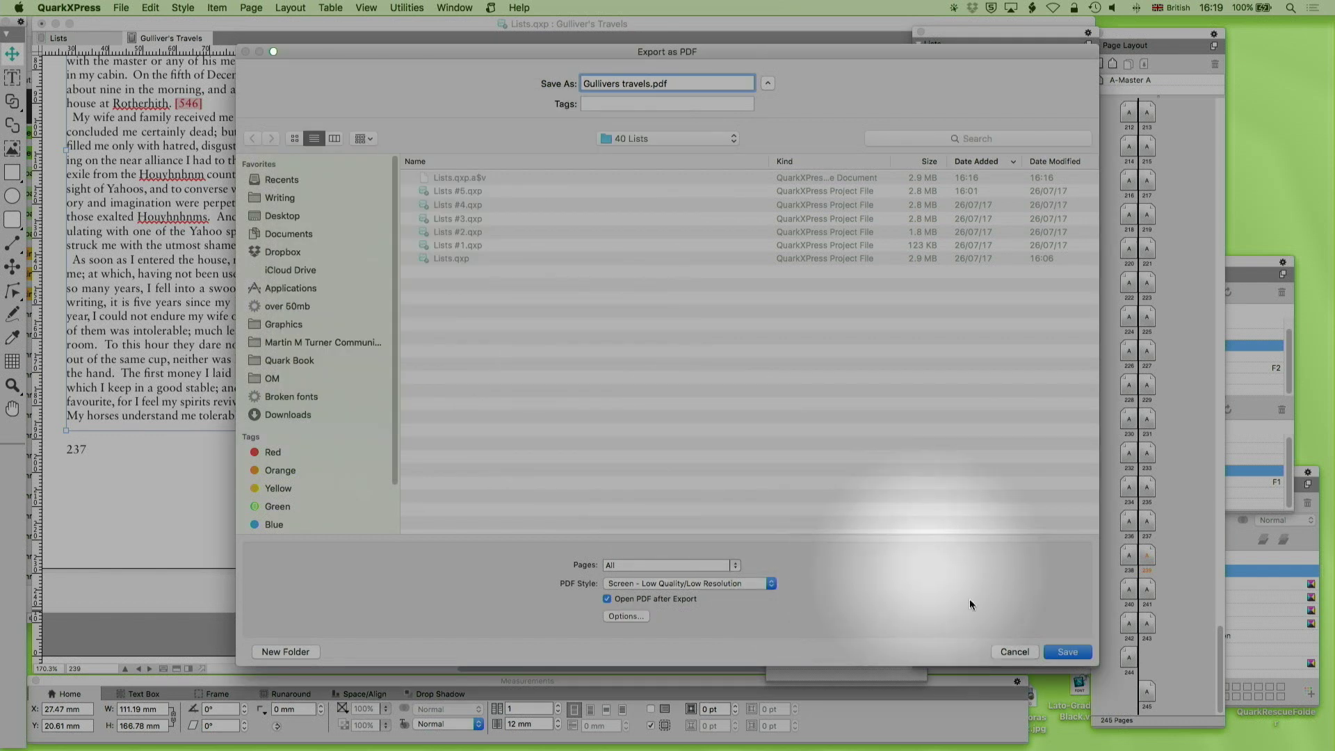
left_click(1015, 652)
left_click_drag(121, 8, 325, 221)
left_click_drag(654, 583, 671, 639)
left_click(626, 614)
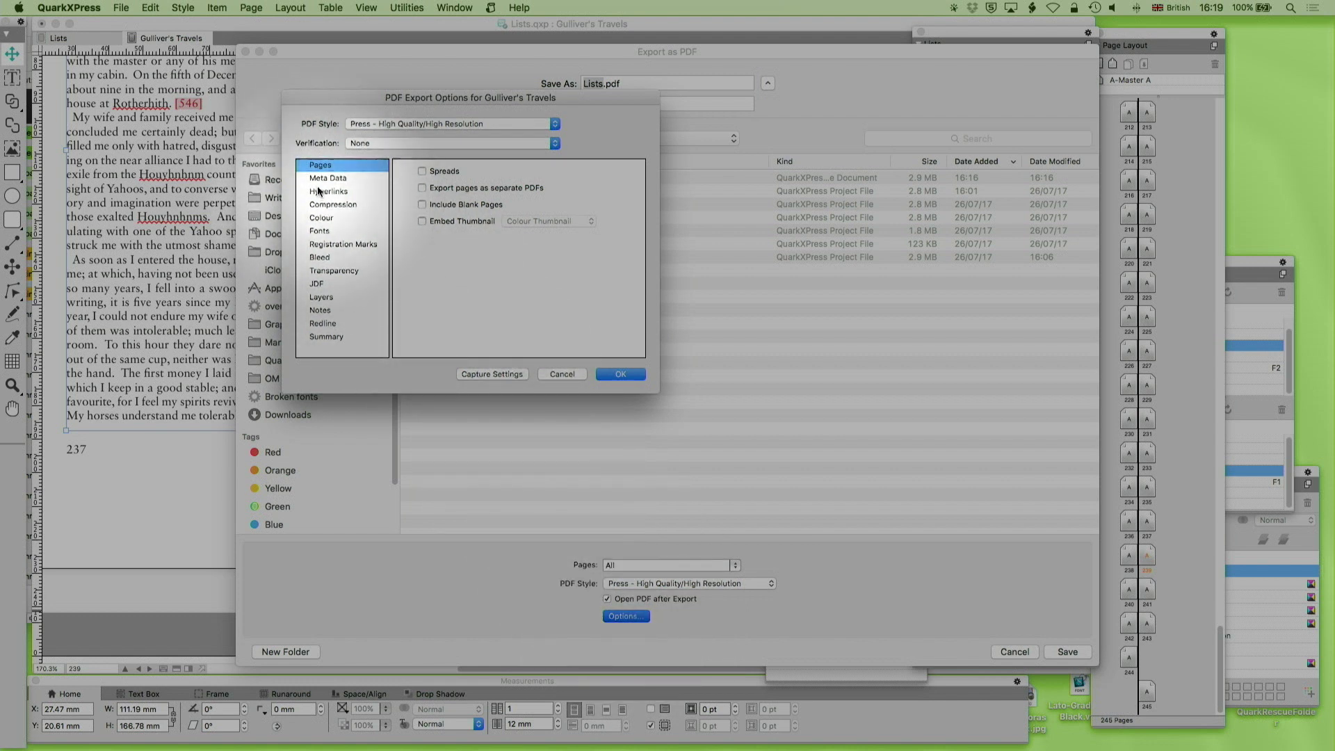
left_click(327, 191)
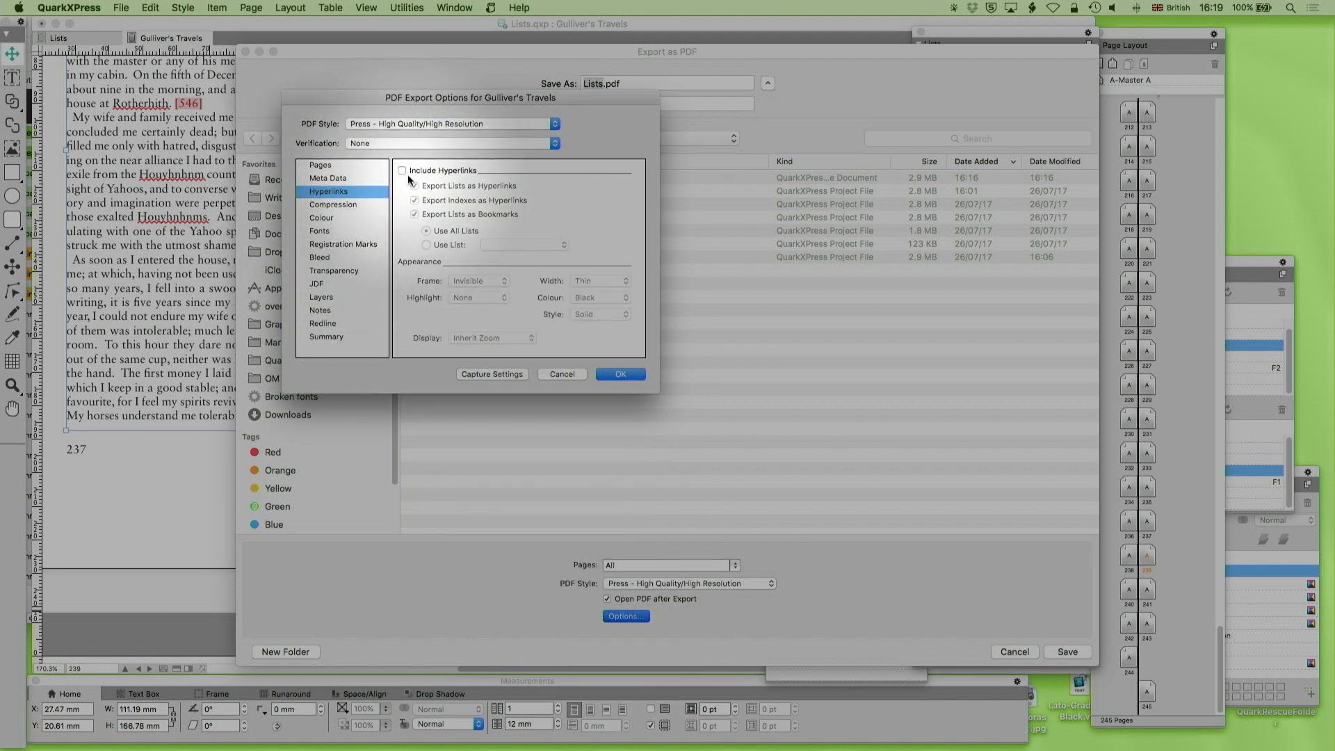
Switch the PDF style to Screen - Medium Quality/Low Resolution and show its hyperlink settings
left_click(560, 373)
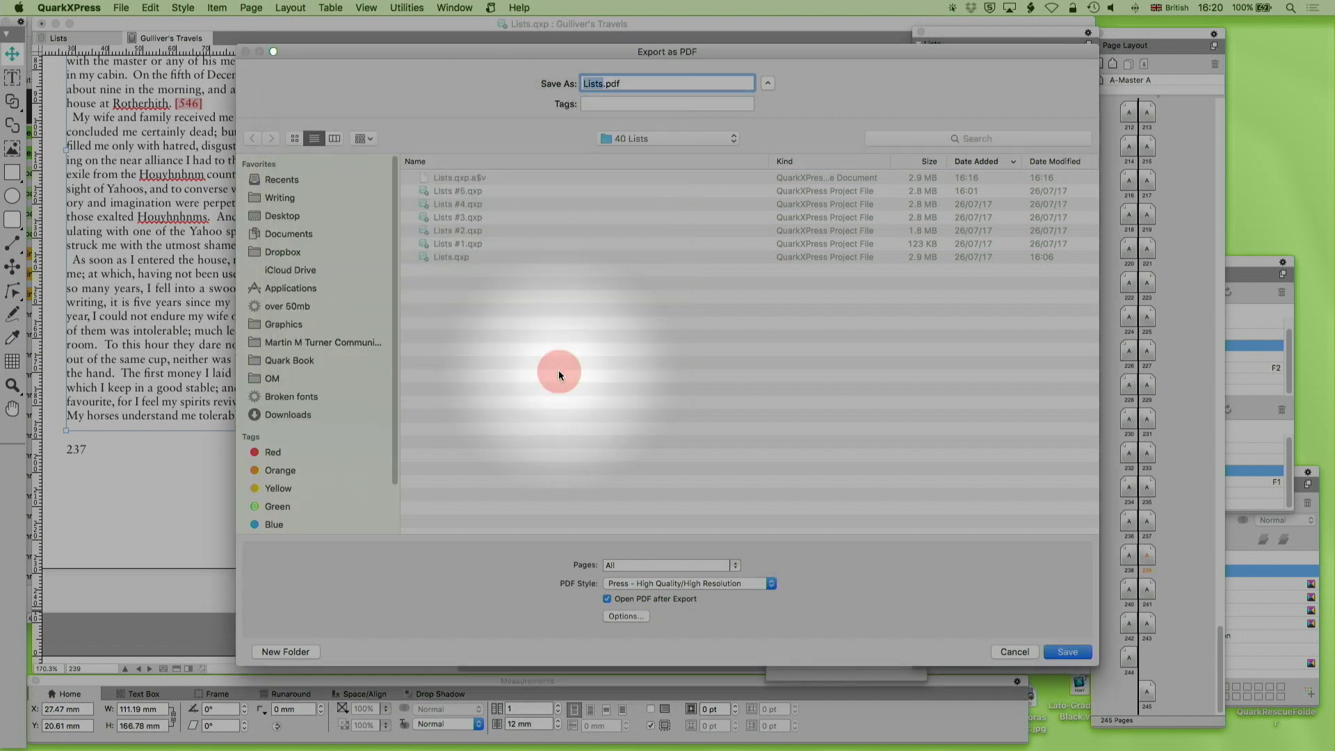
left_click(631, 584)
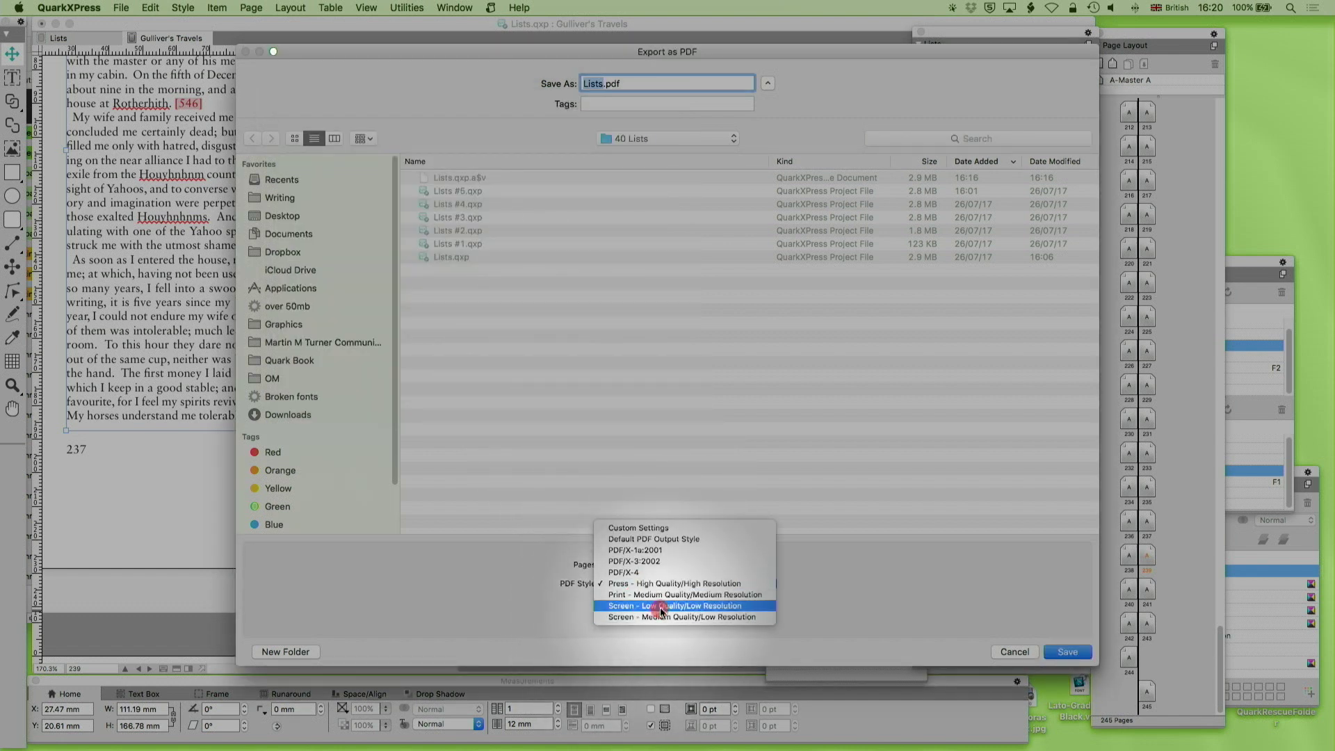
left_click(664, 617)
left_click(622, 617)
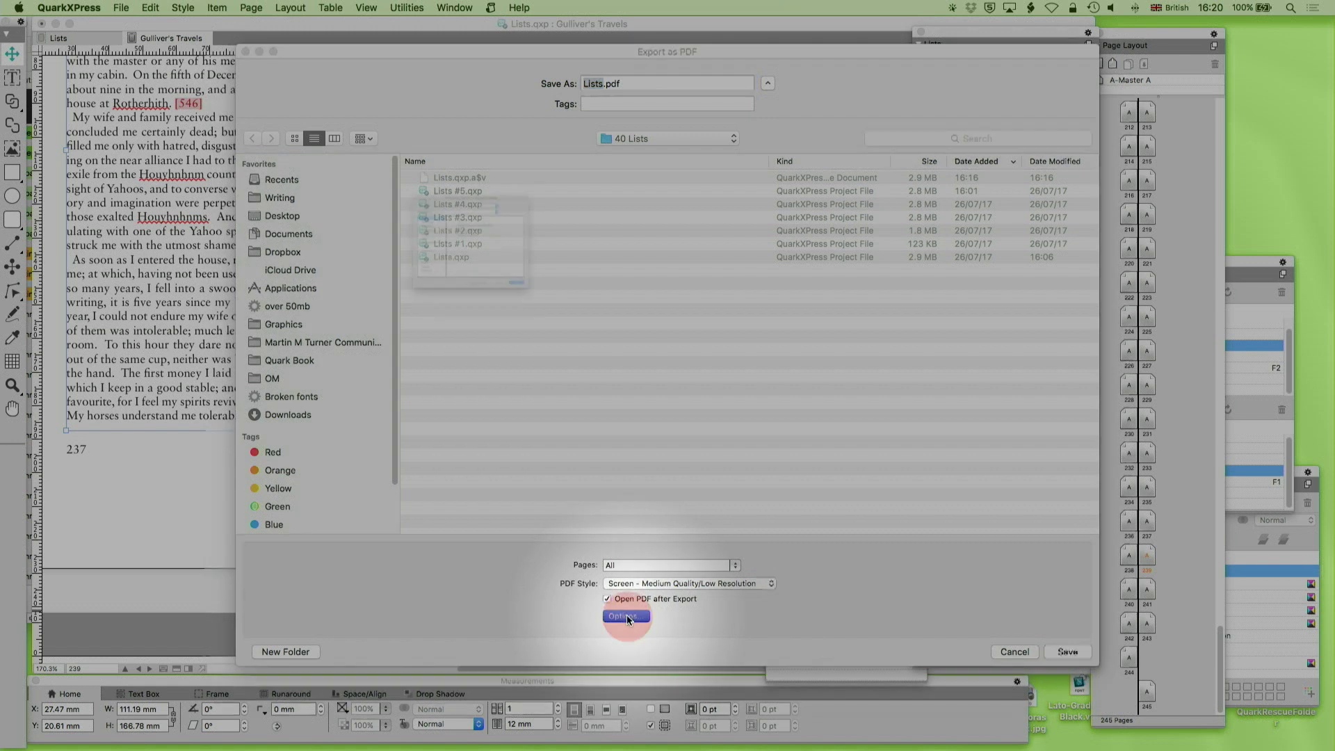
left_click(328, 191)
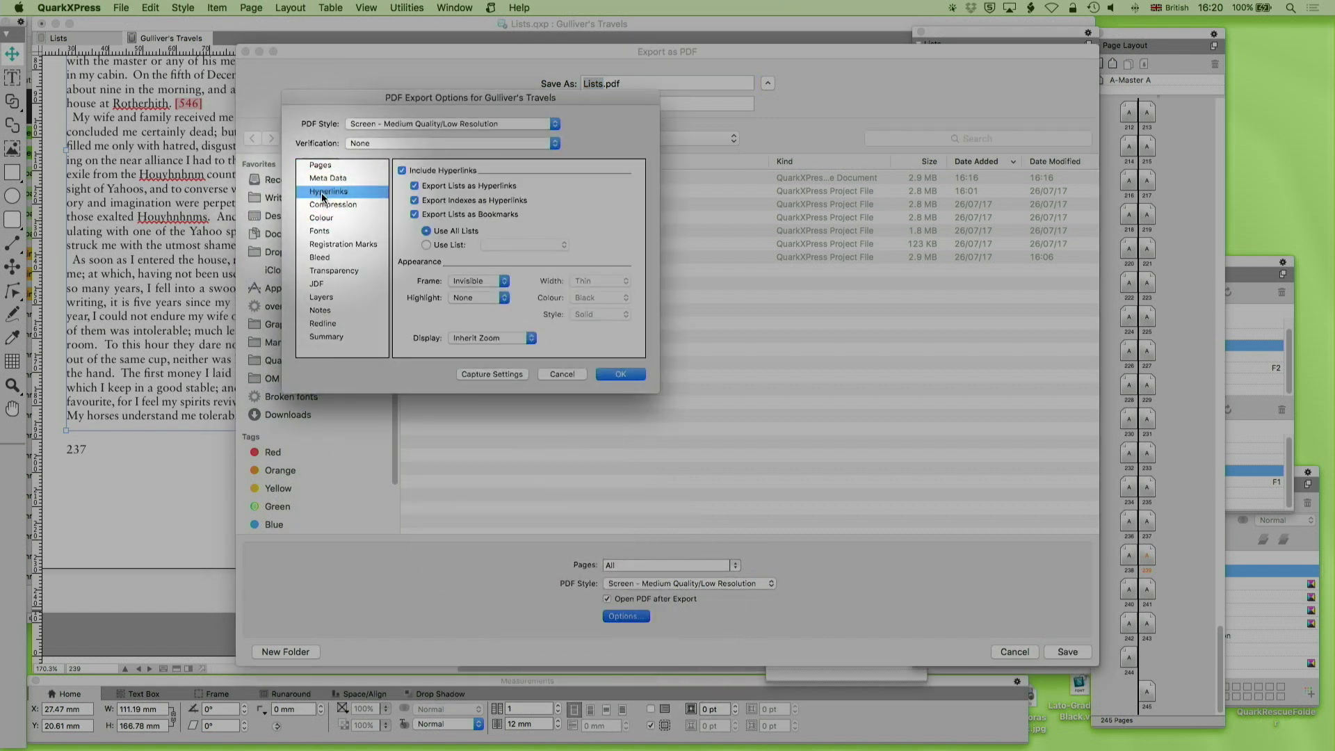
Keep lists exported as hyperlinks and take bookmarks only from the ToC list
left_click(415, 185)
left_click(415, 186)
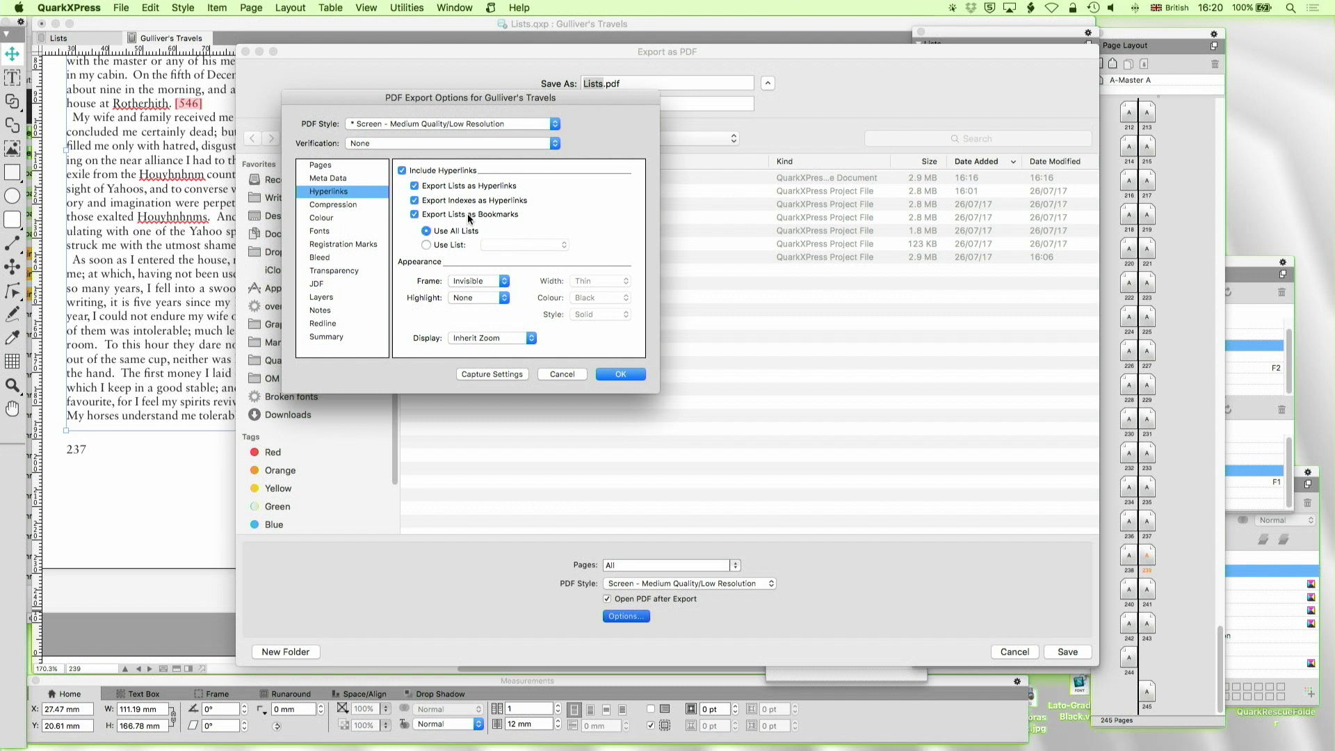
left_click(426, 244)
left_click(515, 246)
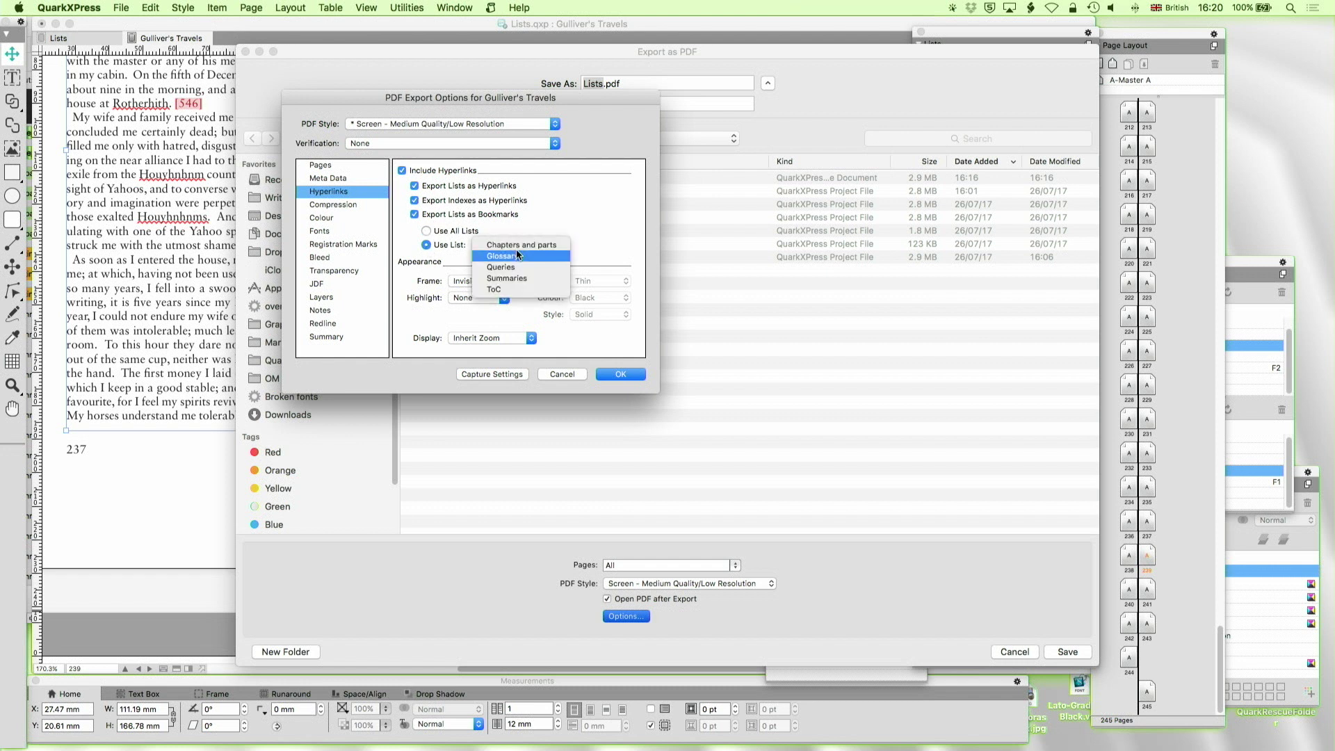
left_click(515, 290)
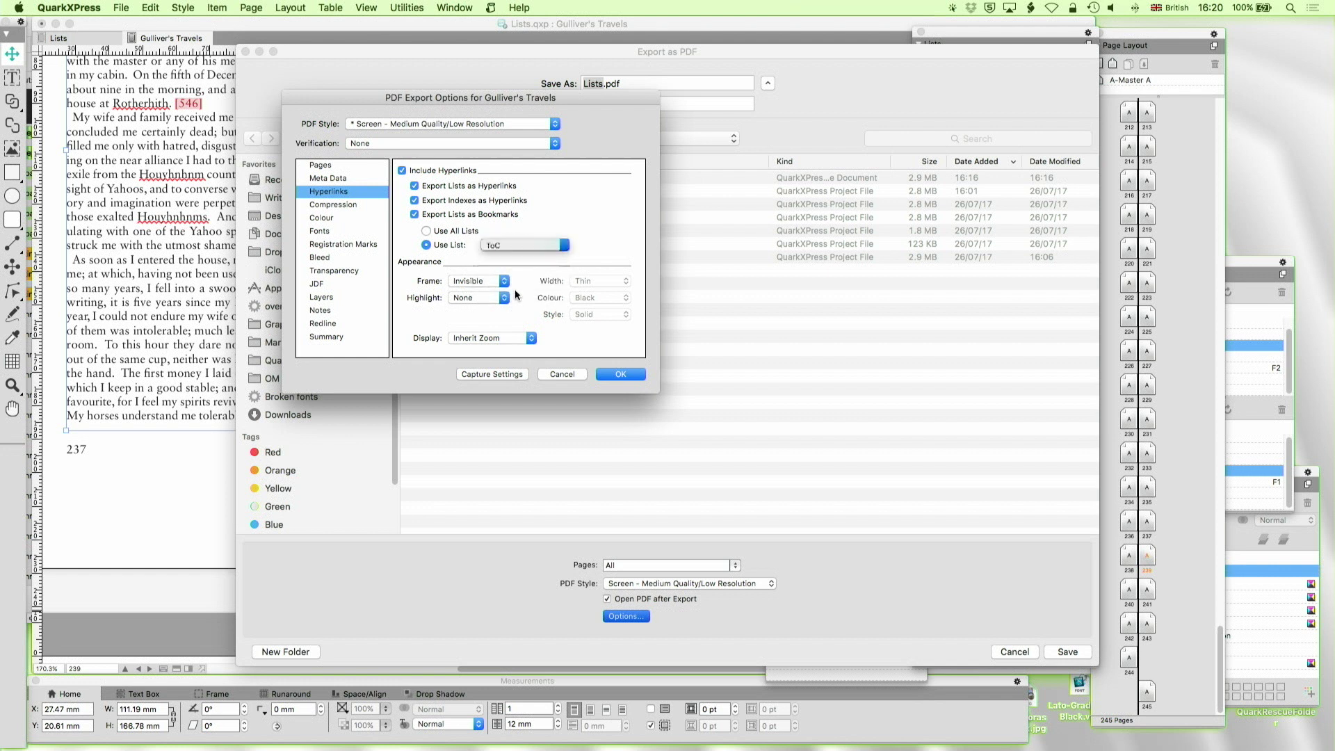
left_click(615, 374)
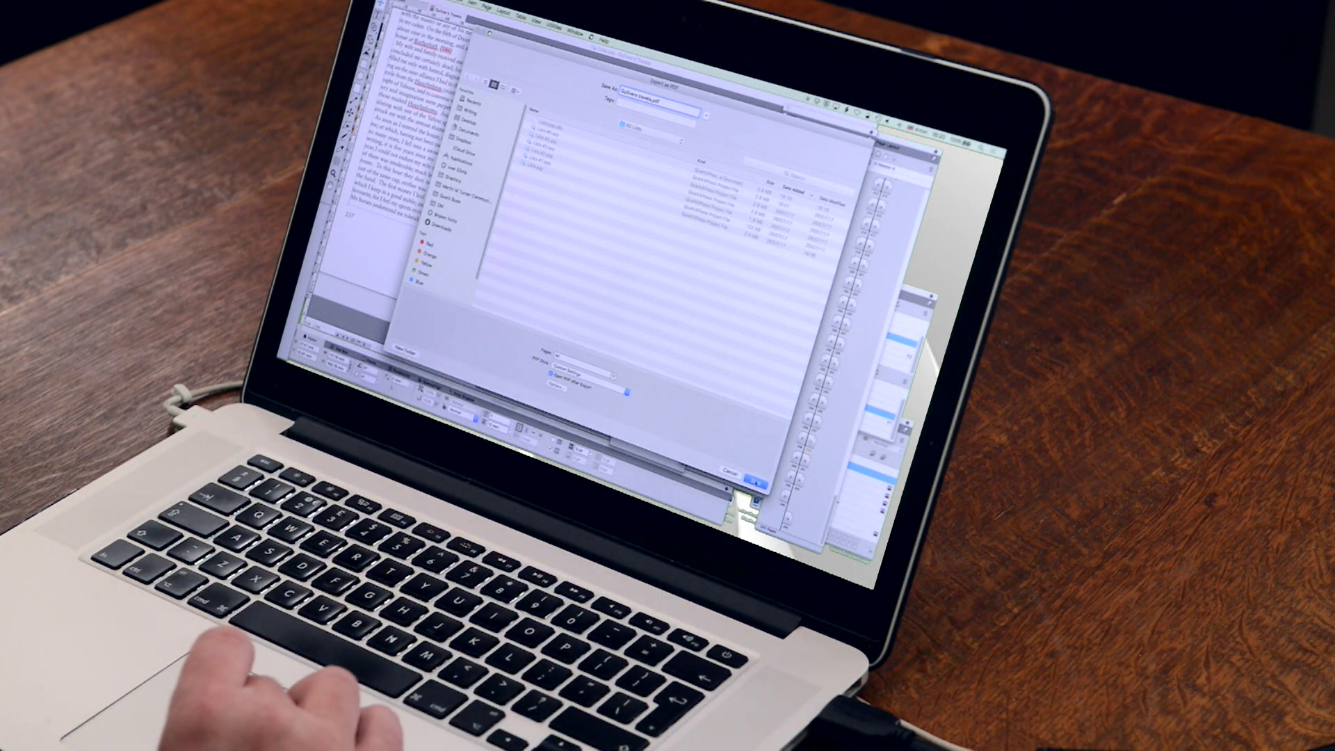
Save Gullivers travels.pdf, which opens in Preview as a 245-page document
left_click(756, 481)
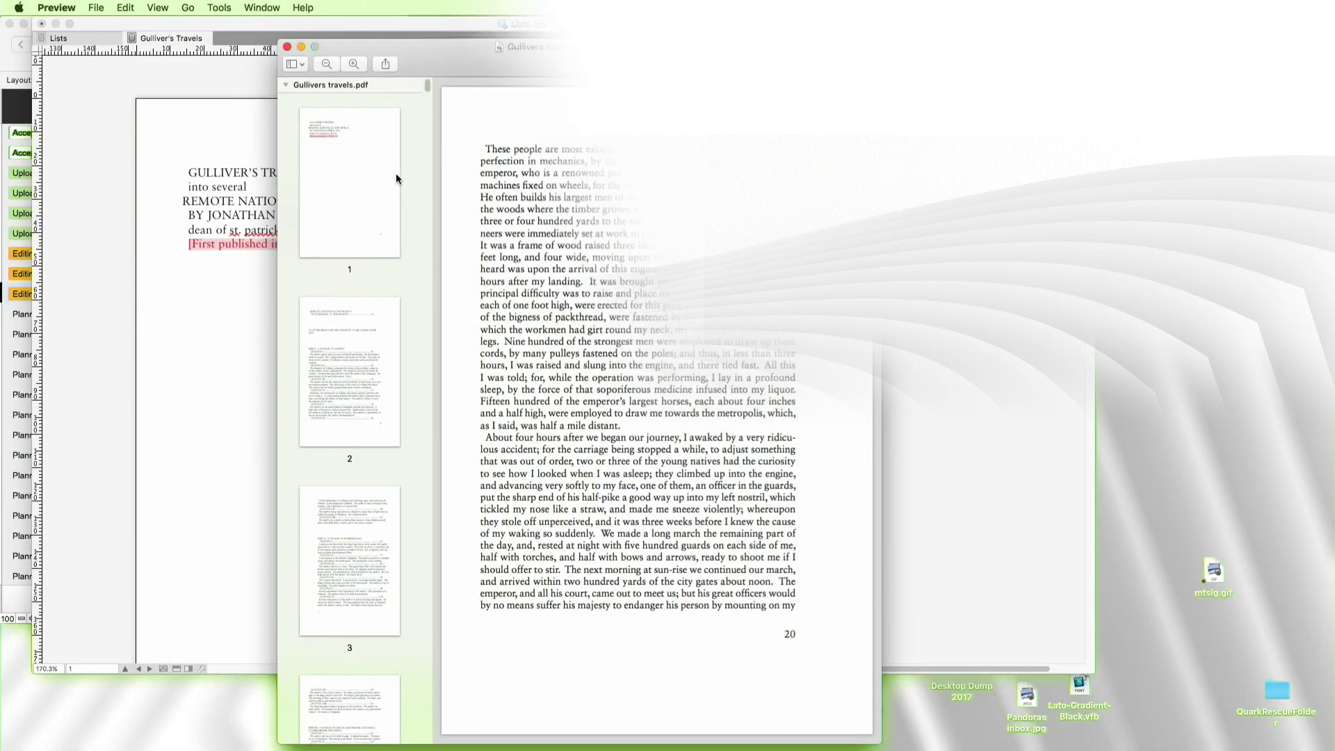
Go to the contents on page 2 and follow the Chapter I link to page 15
left_click(353, 391)
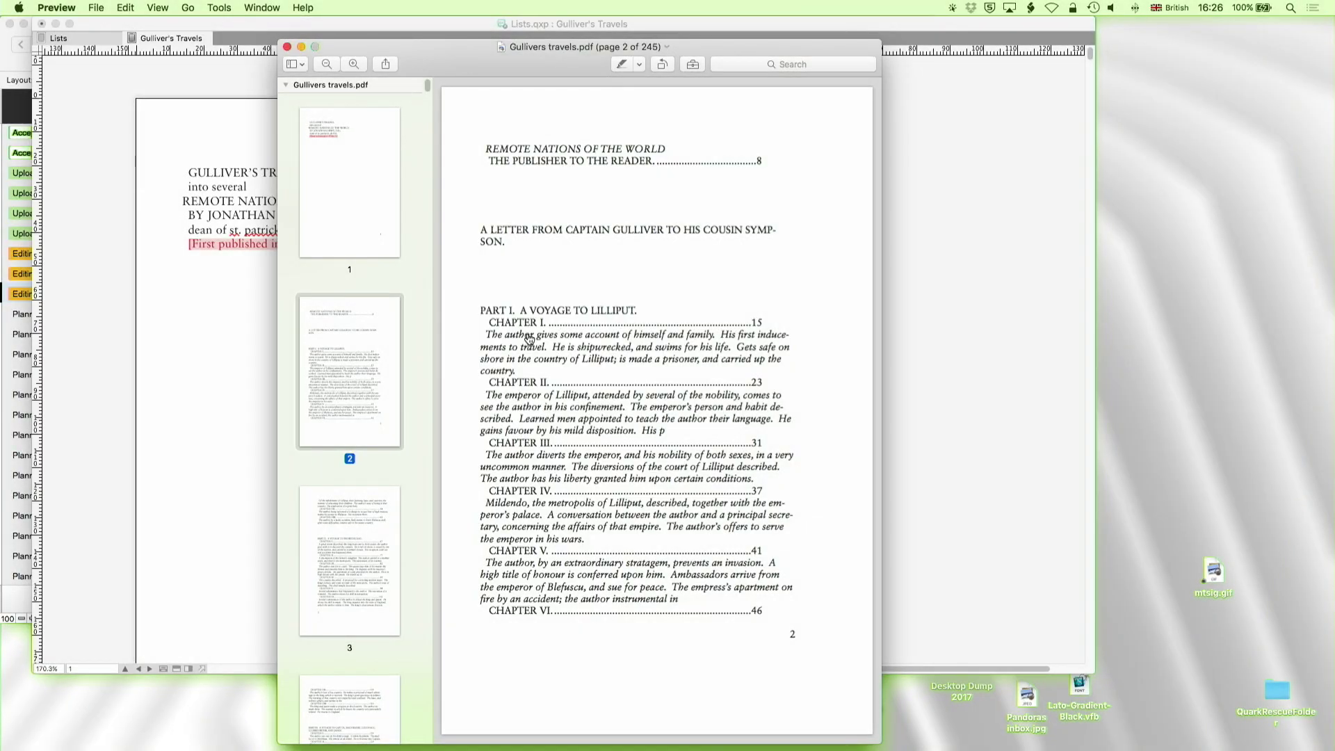
left_click(529, 339)
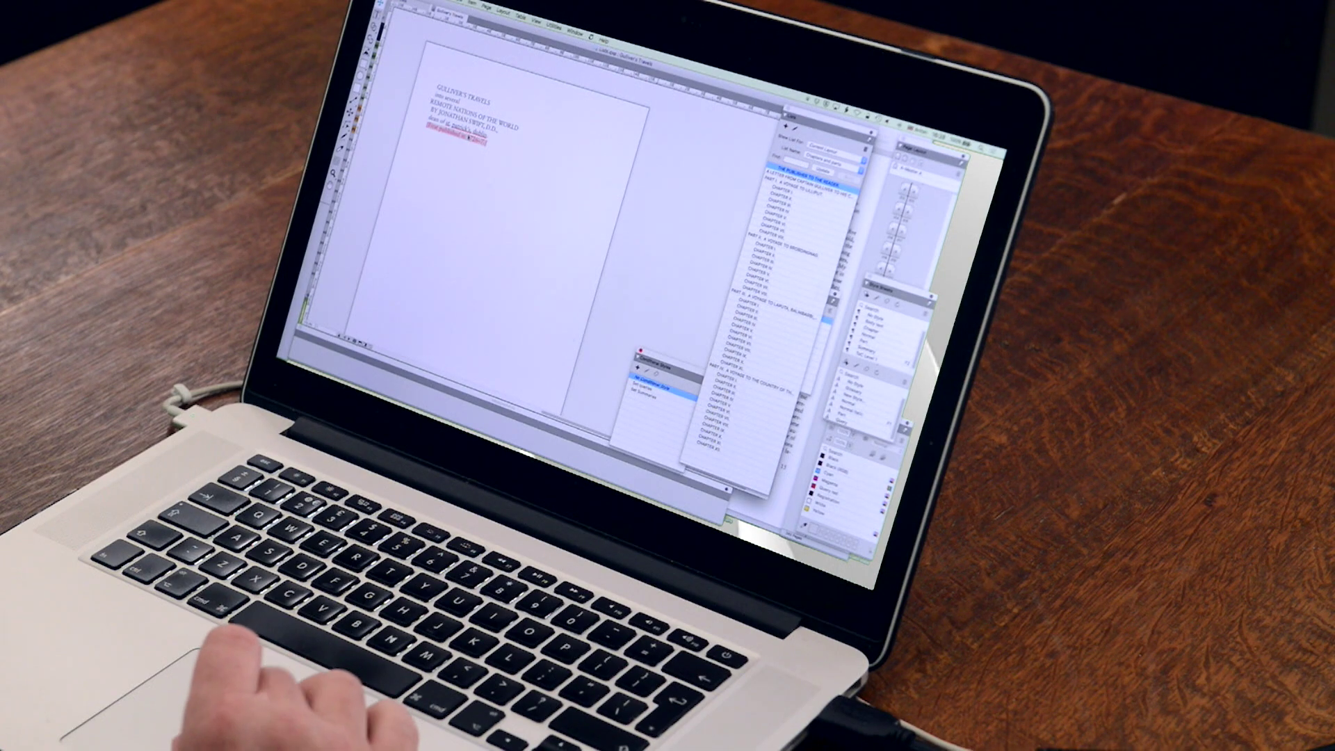
Add all 245 pages to reflow from the title text box, keeping One Article per Story
left_click(468, 137)
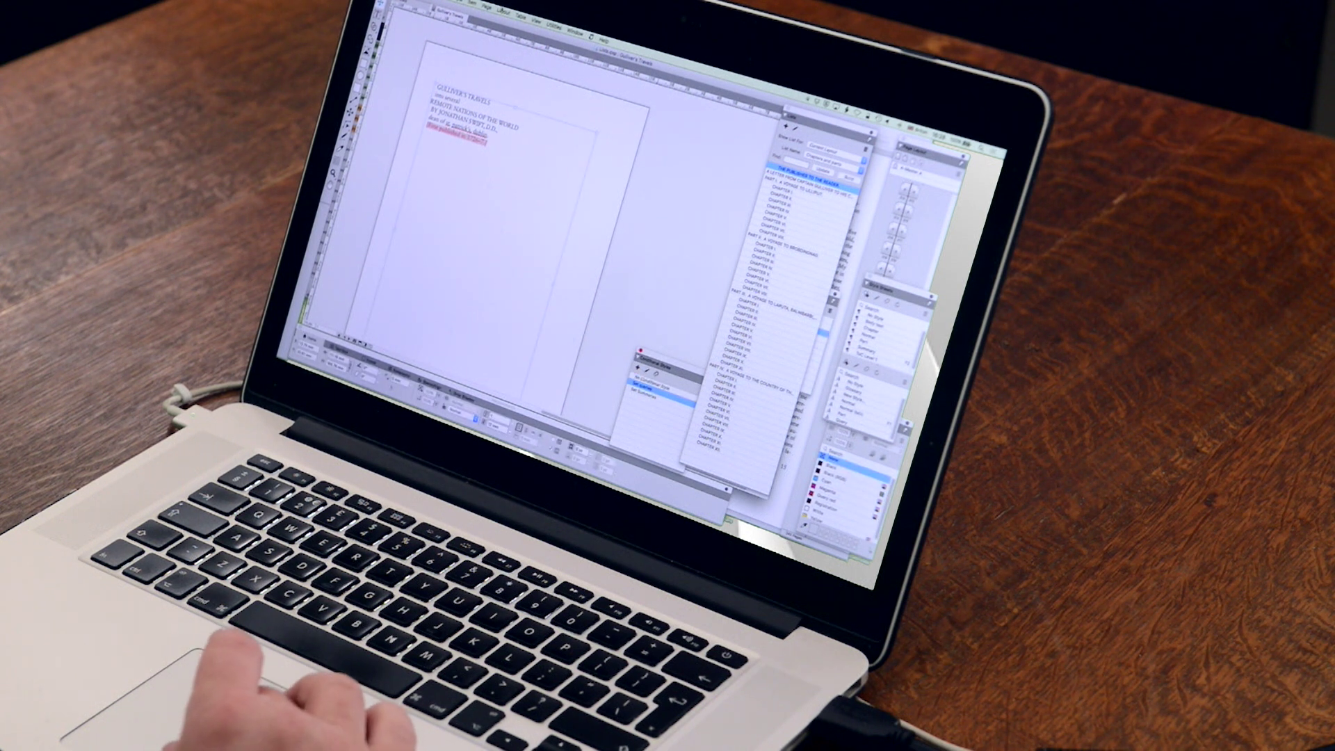
left_click(473, 3)
mouse_move(502, 12)
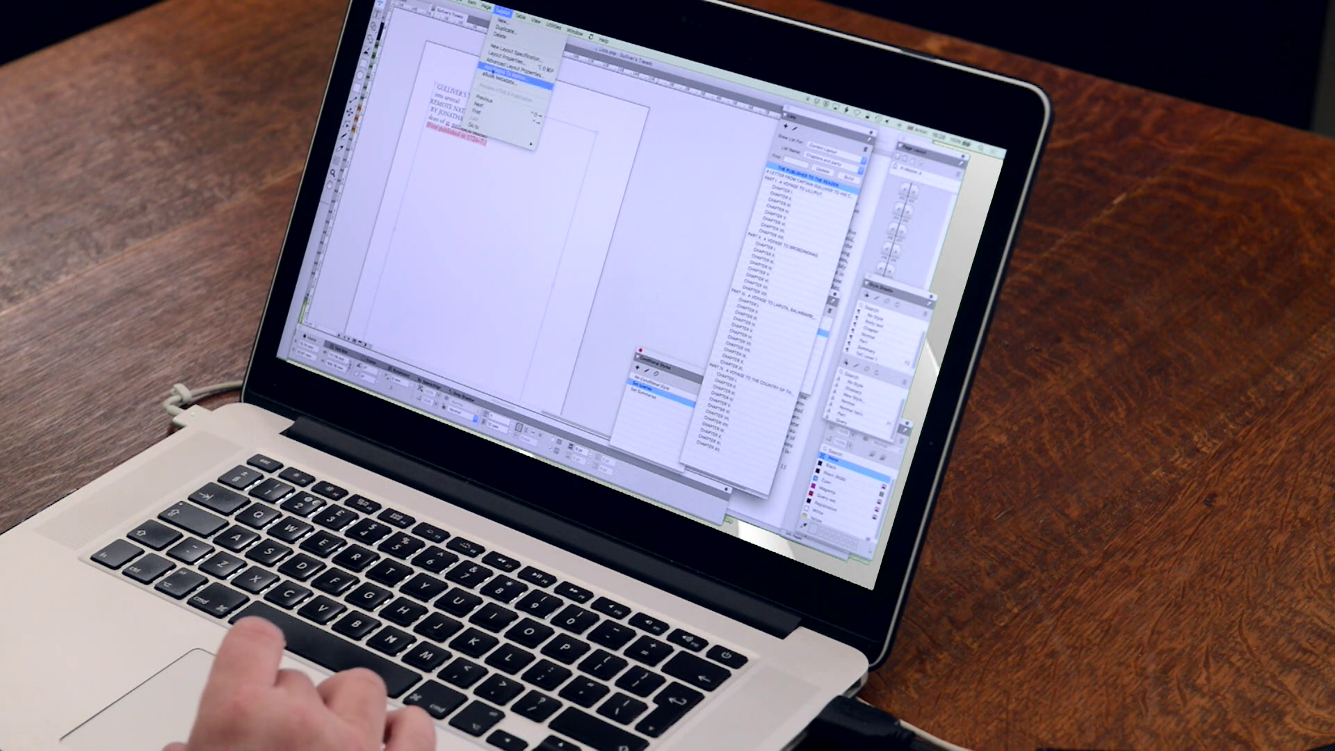
left_click(493, 75)
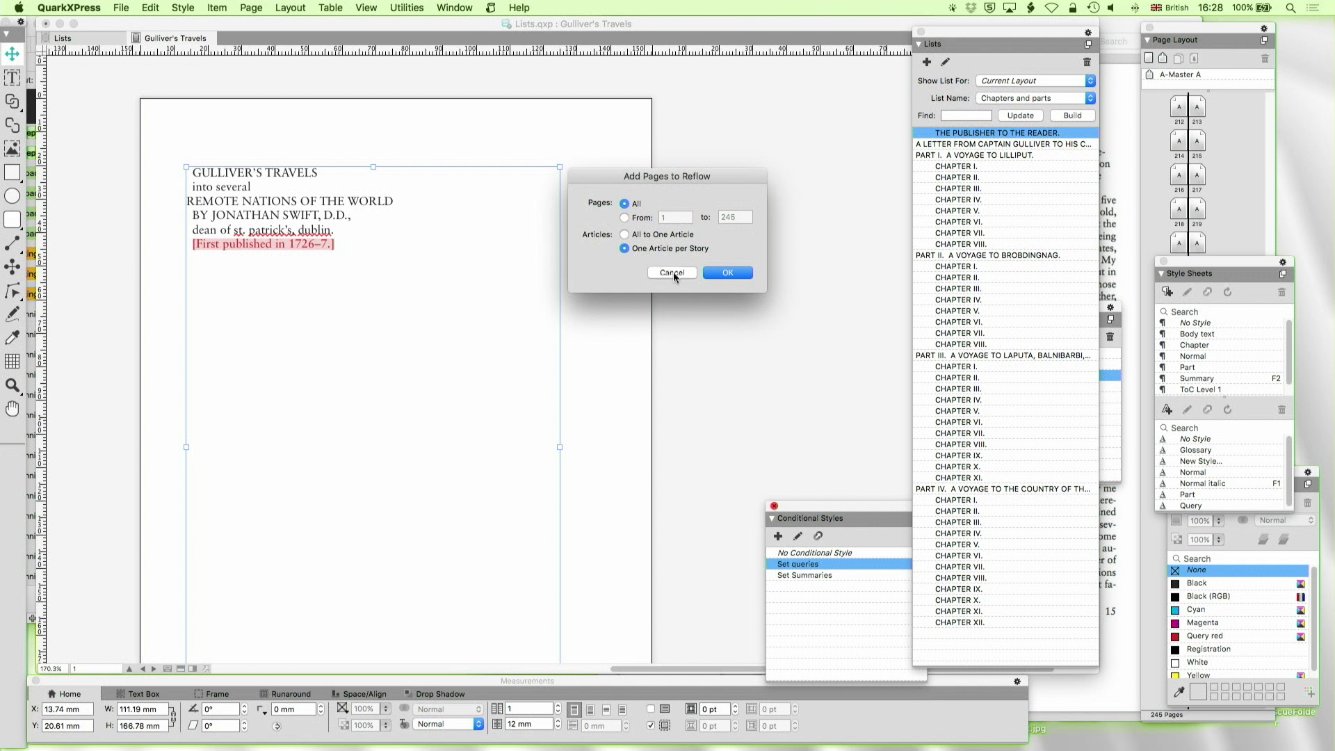
left_click(729, 273)
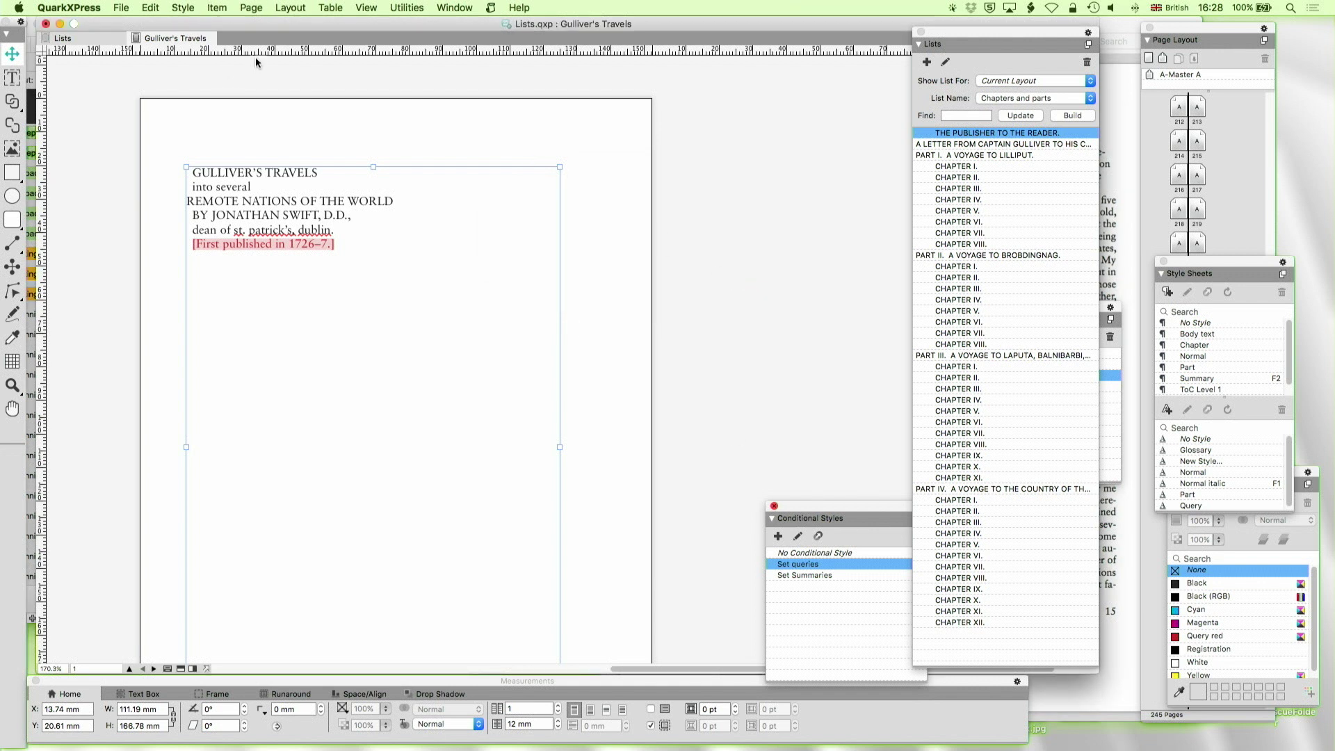
Start an ePub export as Lists.epub, keeping Chapters and parts as the TOC list
left_click(123, 9)
mouse_move(139, 221)
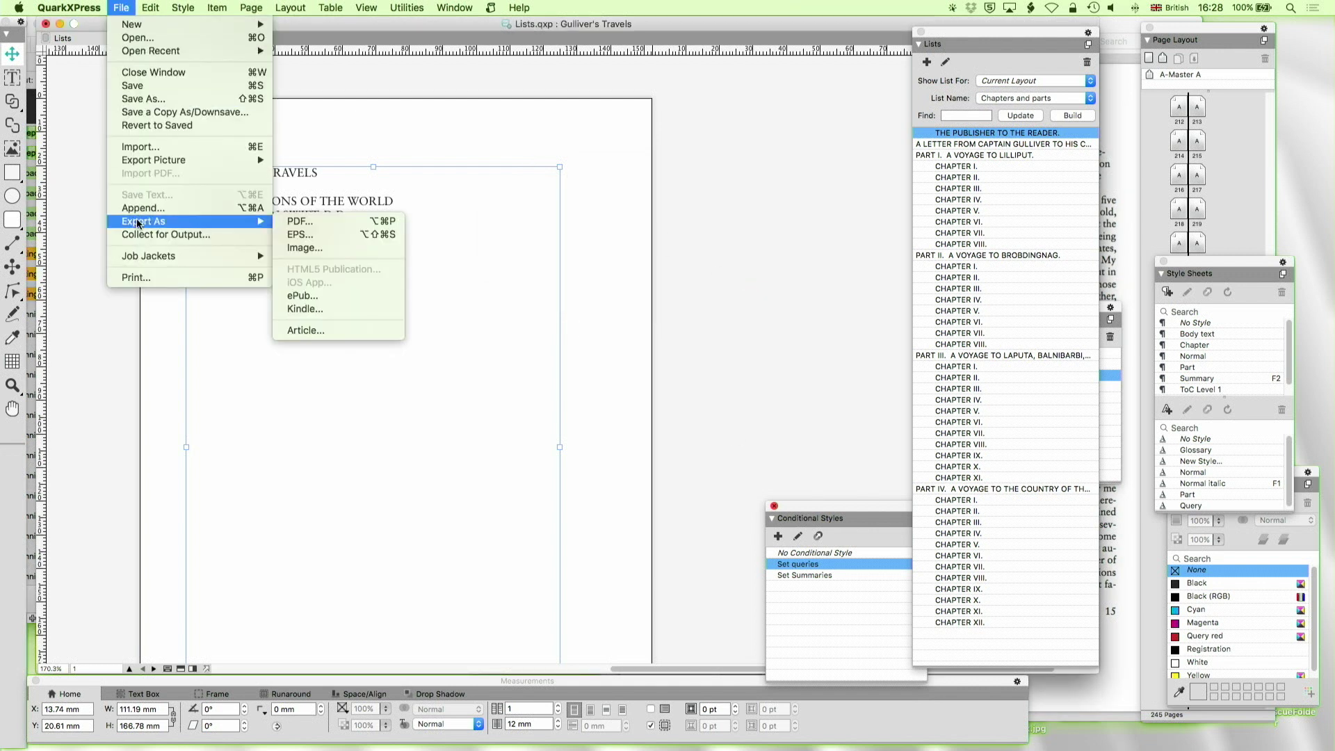
left_click(292, 298)
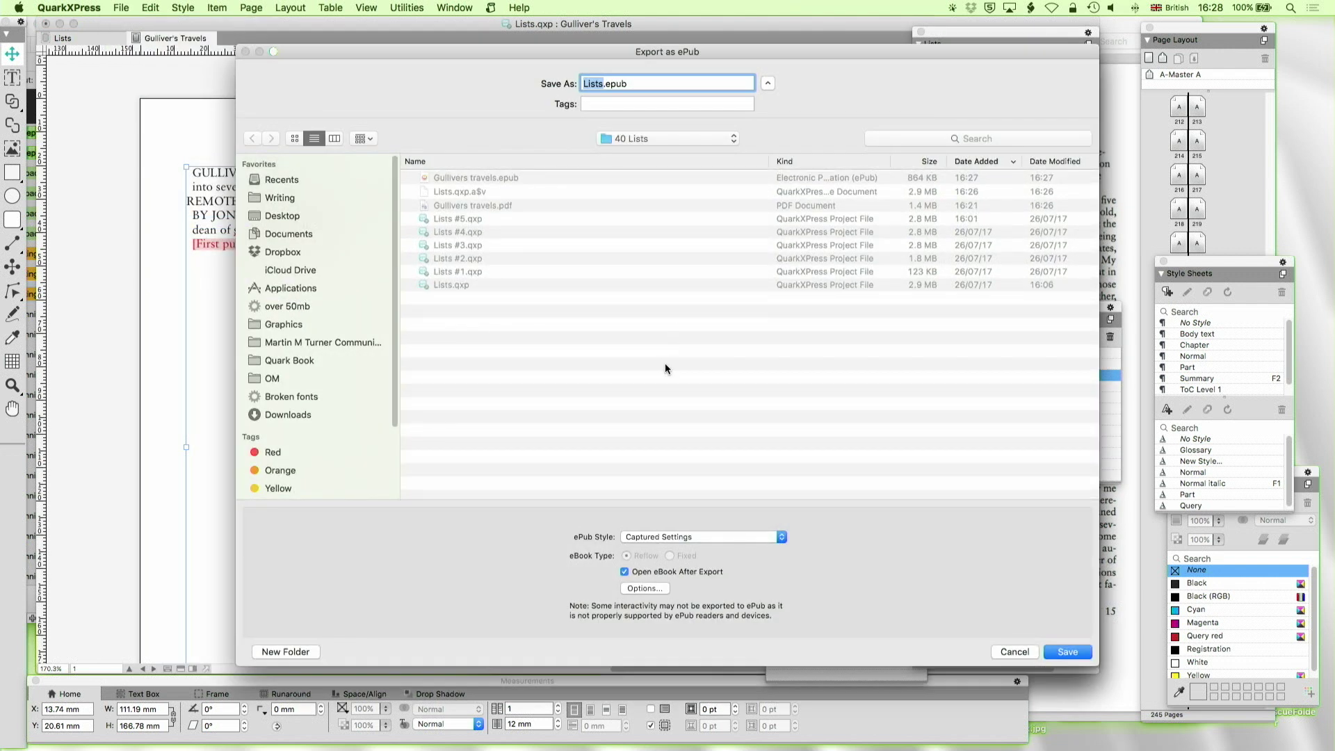
left_click(654, 588)
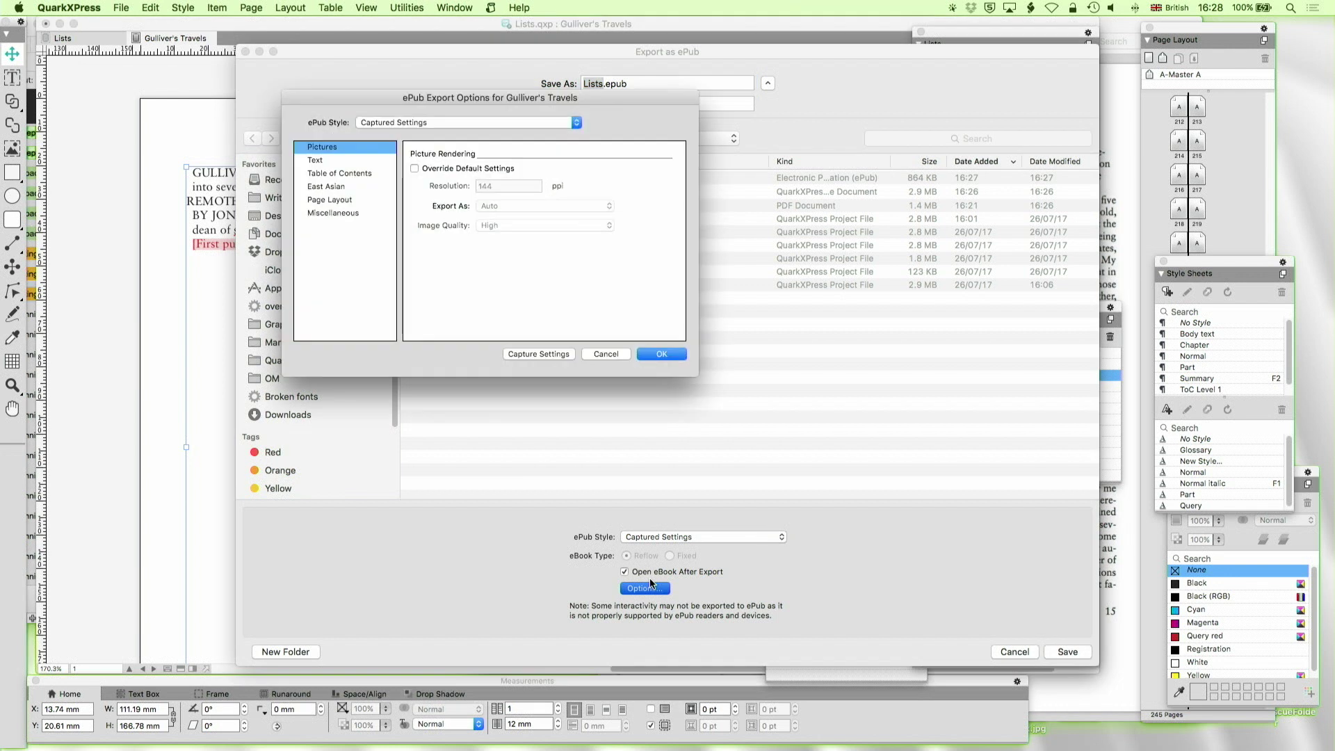
left_click(342, 174)
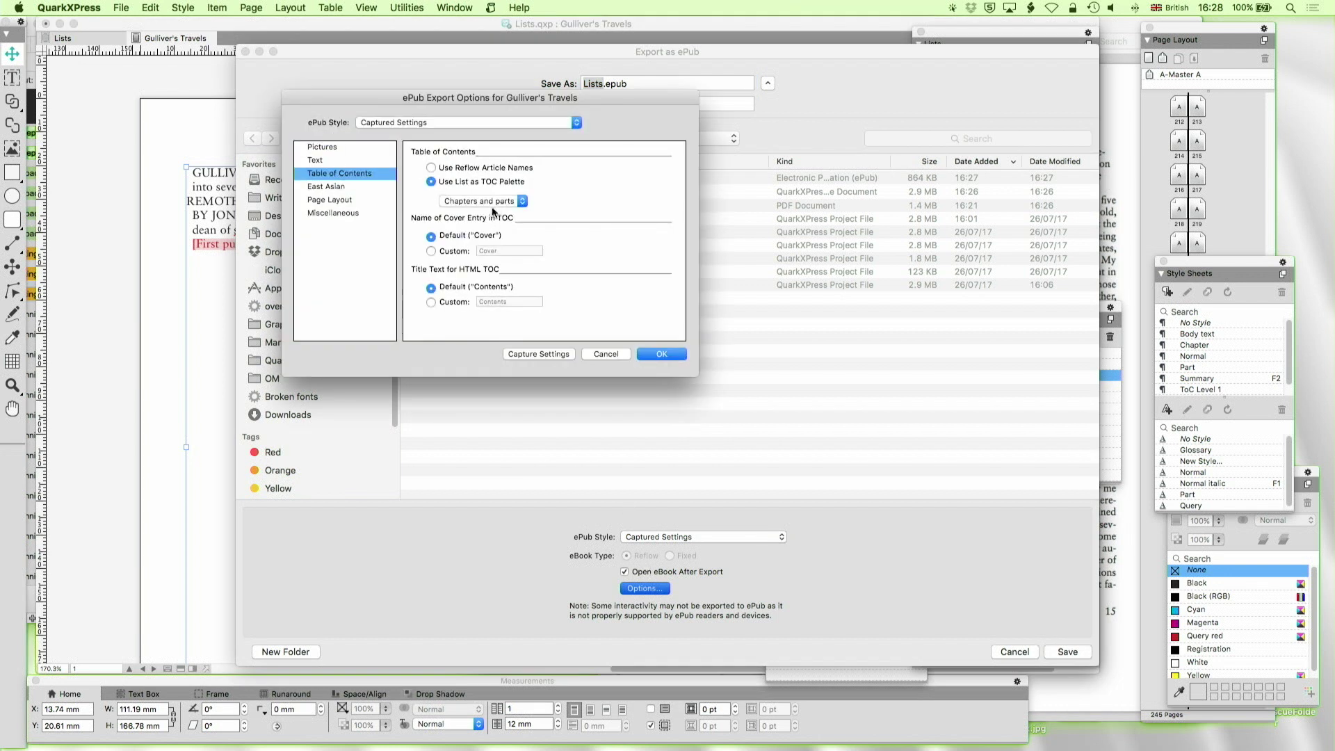
left_click(491, 203)
left_click(501, 201)
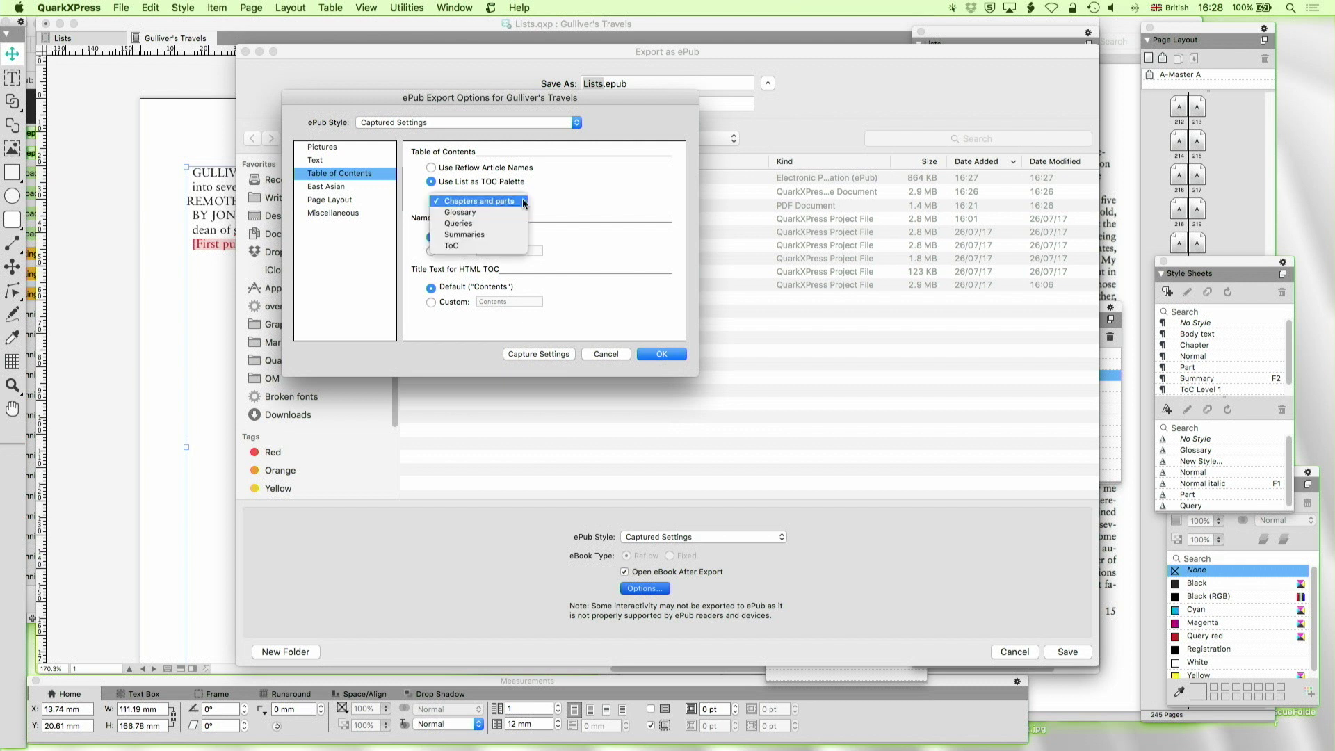
left_click(512, 201)
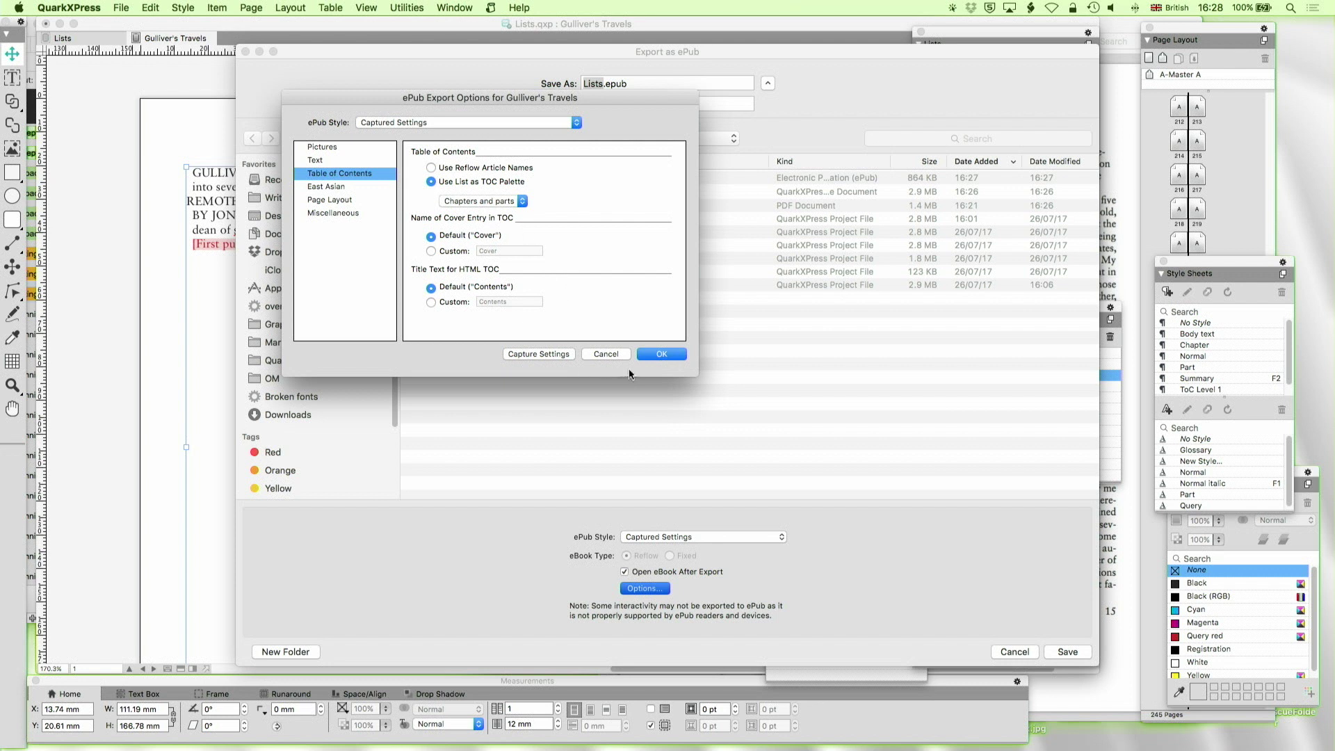
left_click(661, 355)
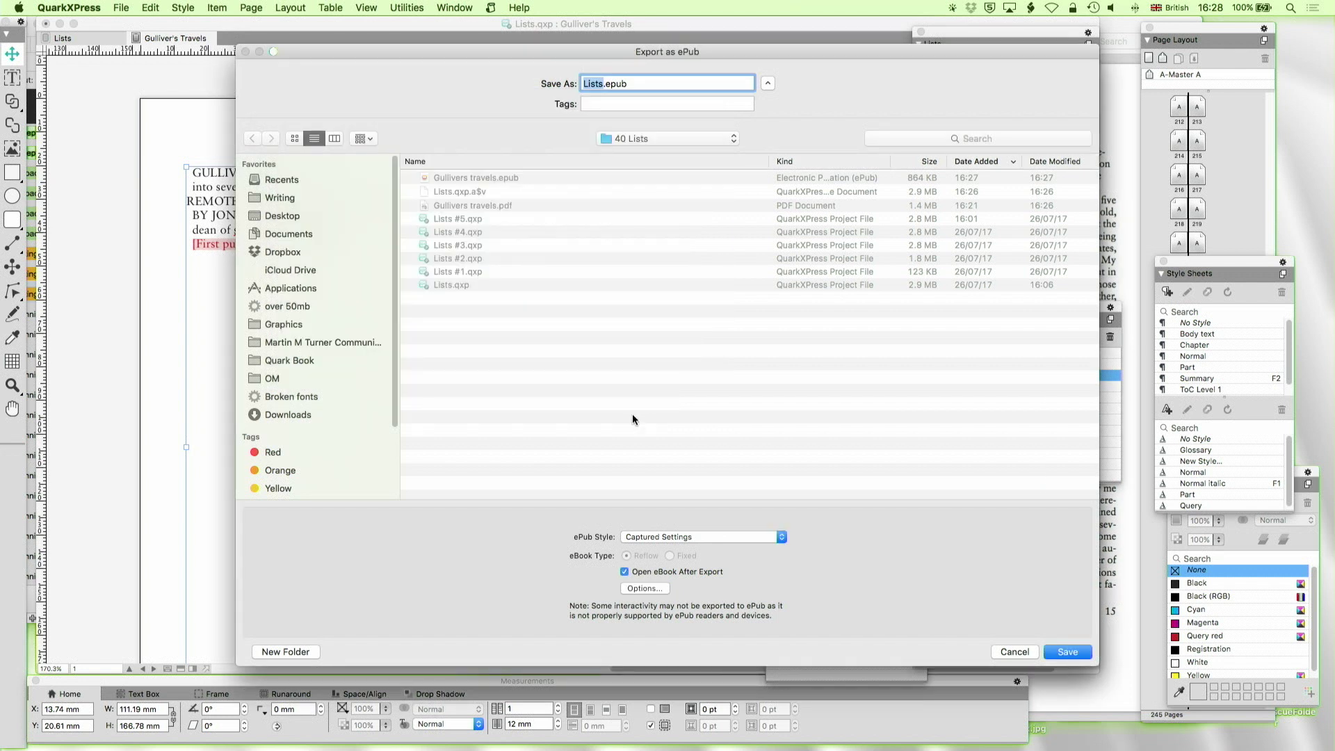